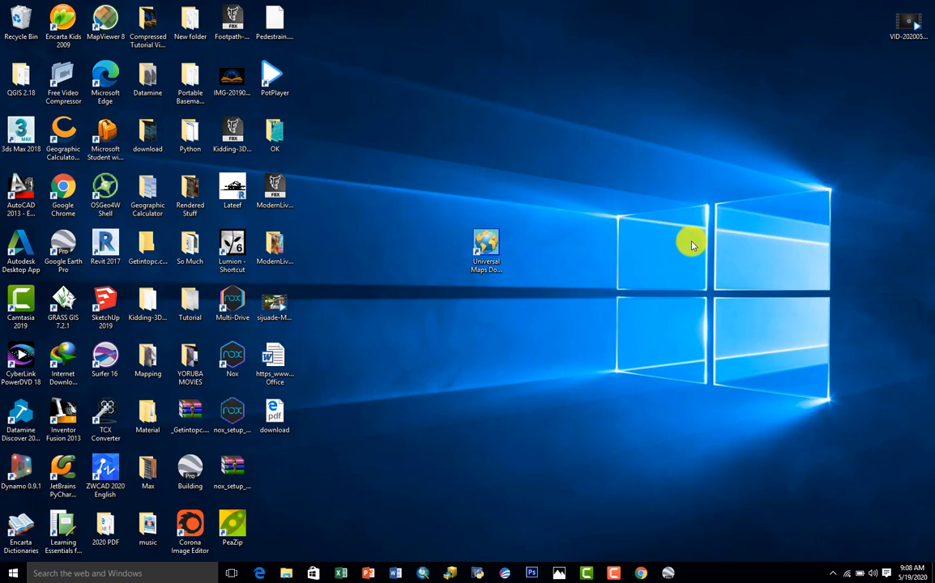
# Step: Switch to Chrome, search for getintopc.com and open the Get Into PC home page
pyautogui.moveTo(491, 266); pyautogui.dragTo(575, 233)
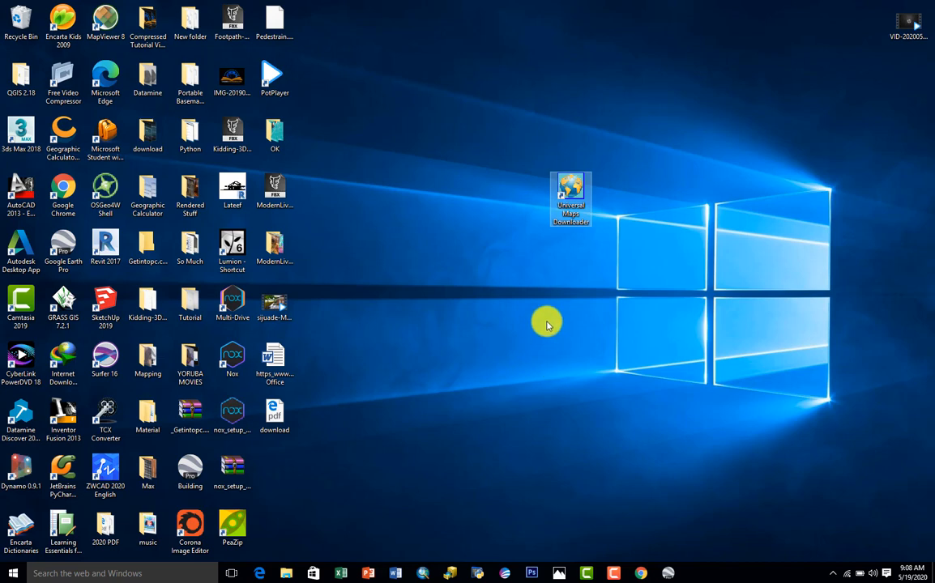
pyautogui.click(646, 574)
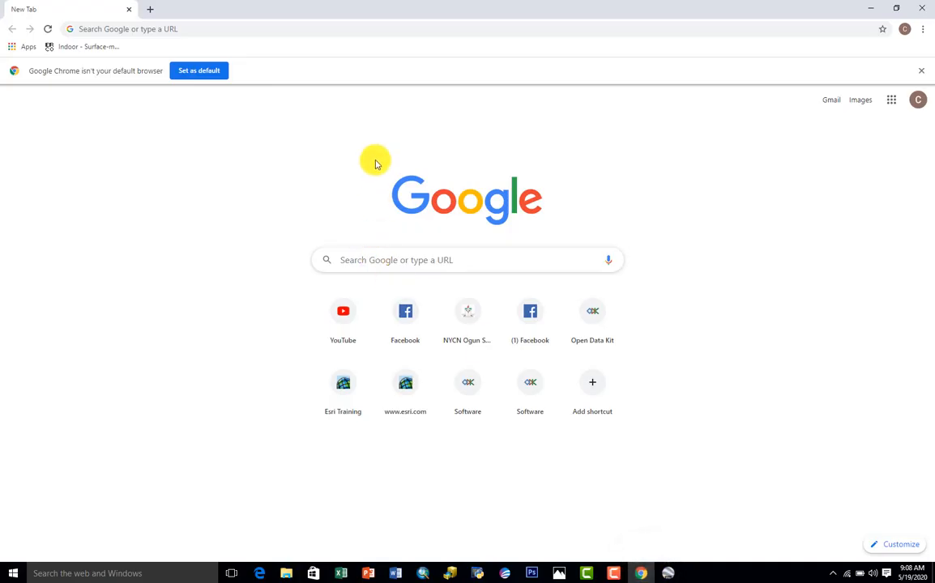
pyautogui.click(352, 29)
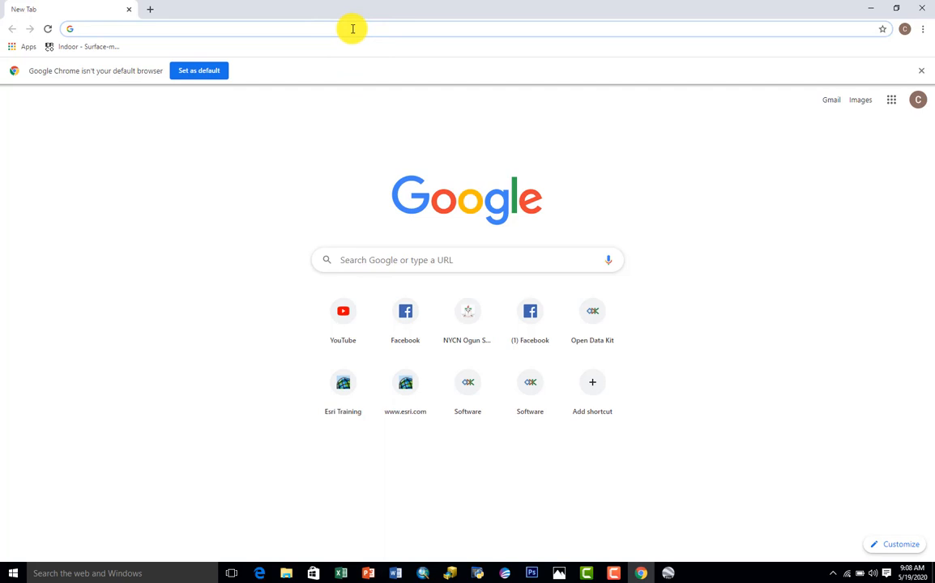
pyautogui.write('get')
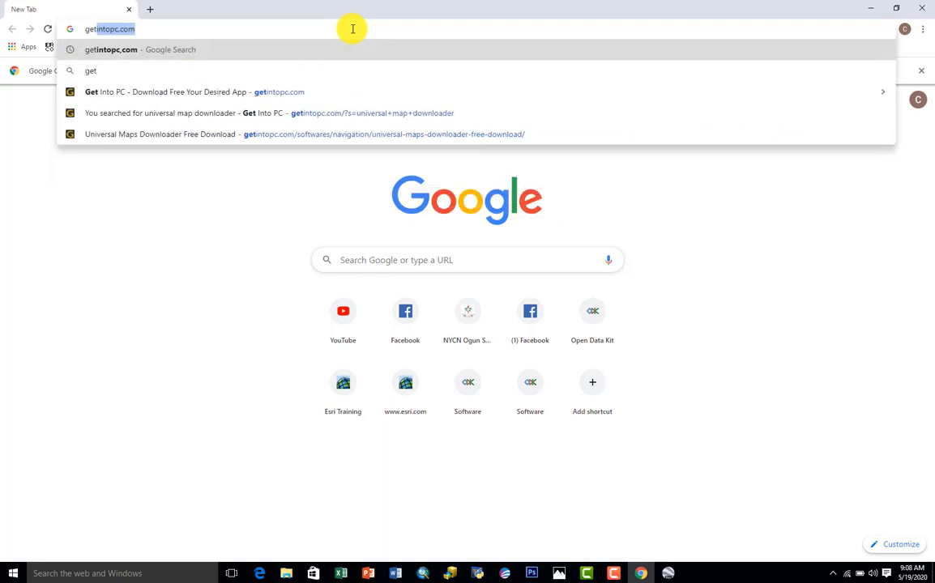
pyautogui.press('Return')
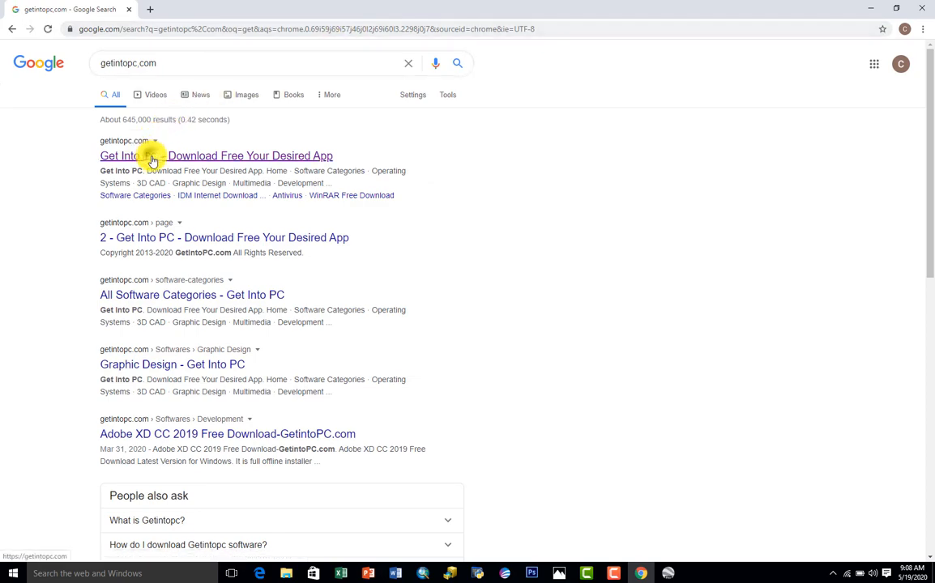
pyautogui.click(153, 157)
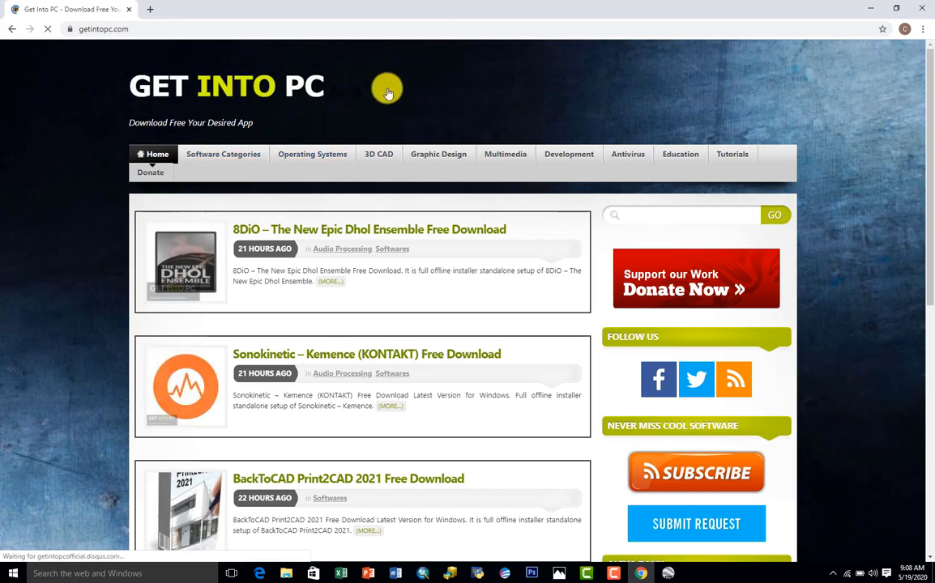
# Step: Look through the software listings, category links and page navigation on the Get Into PC home page
pyautogui.scroll(-2, 323, 314)
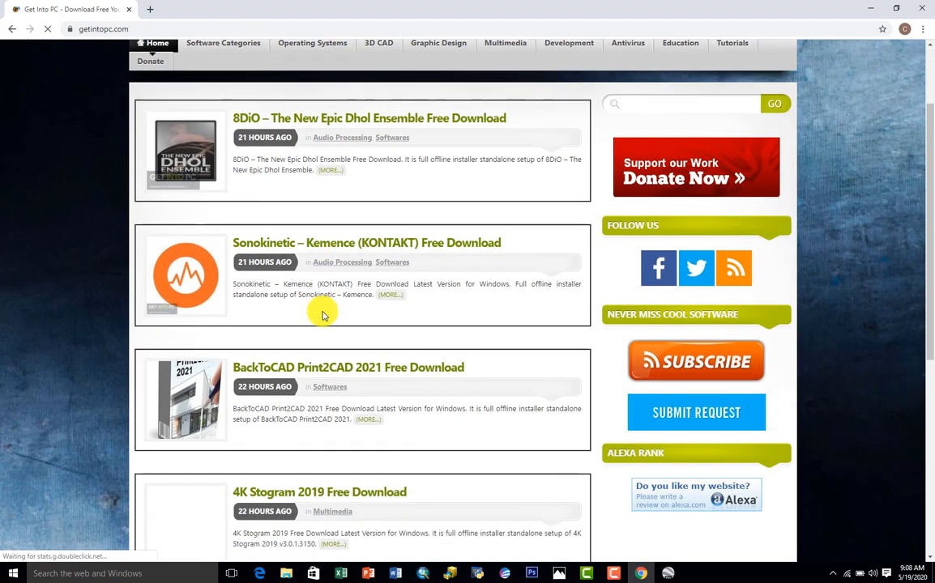
pyautogui.scroll(-5, 321, 229)
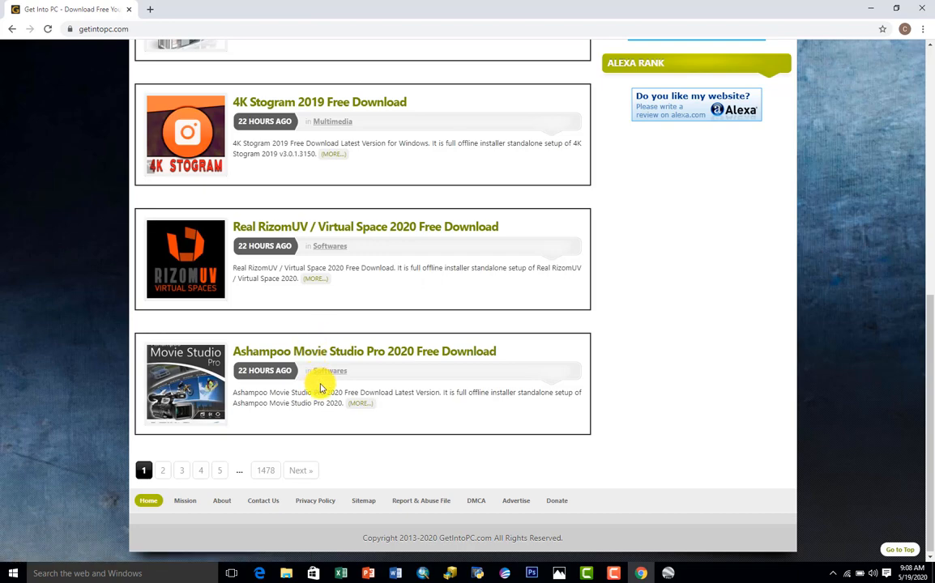
pyautogui.scroll(2, 334, 333)
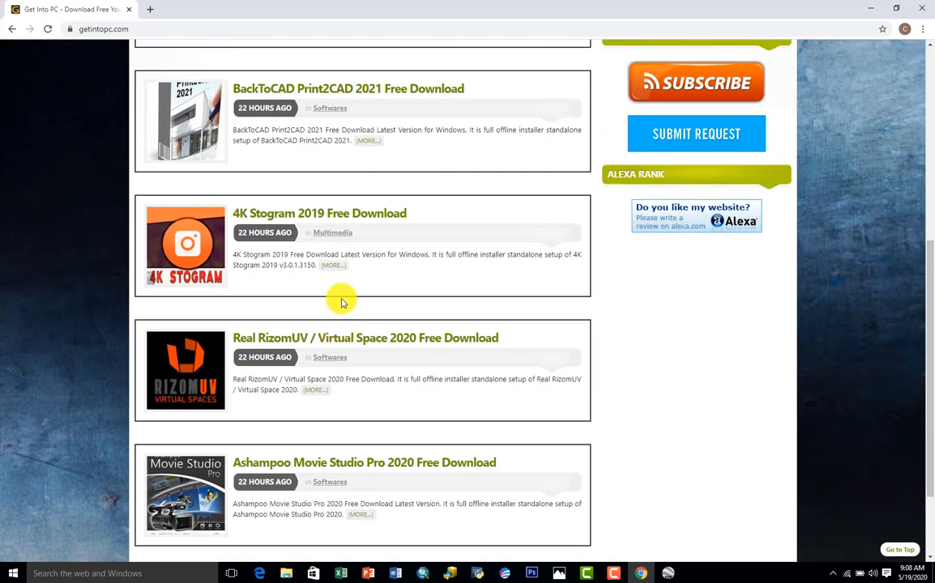
pyautogui.scroll(3, 332, 277)
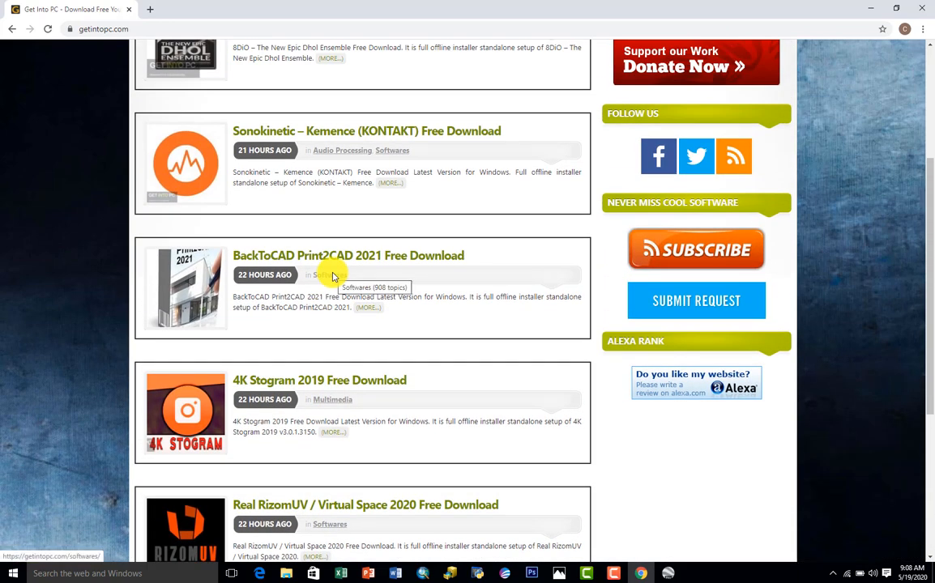
pyautogui.scroll(2, 349, 212)
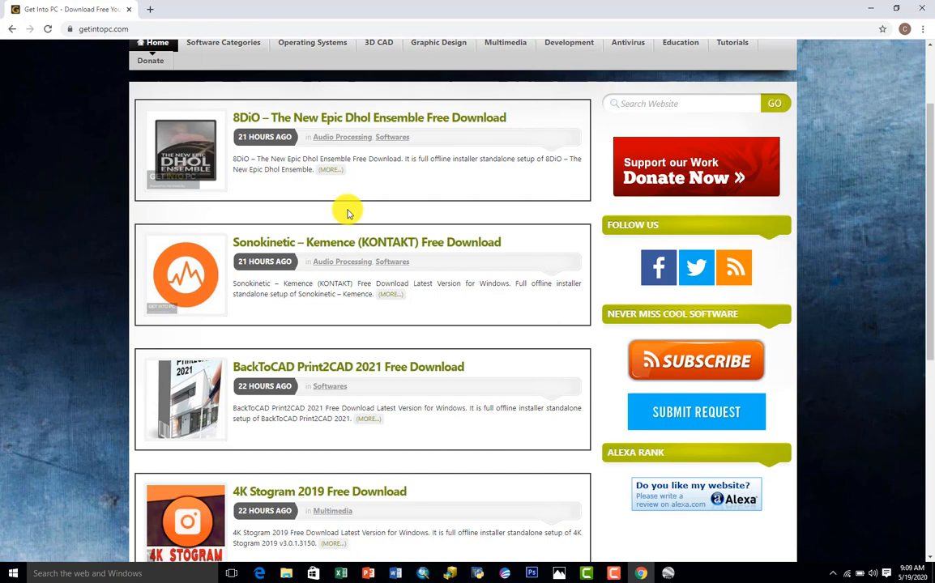
pyautogui.scroll(2, 355, 192)
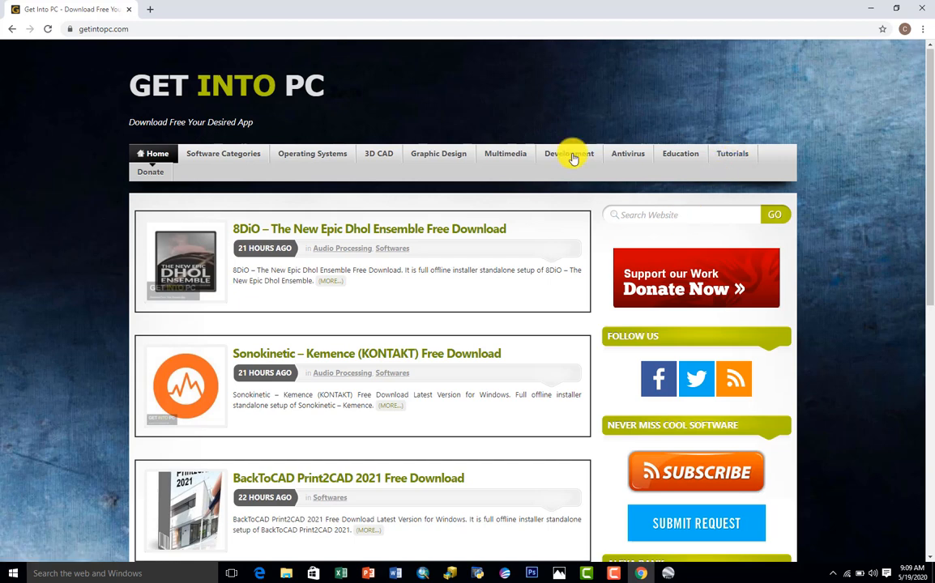
pyautogui.scroll(-1, 420, 198)
pyautogui.scroll(-6, 464, 355)
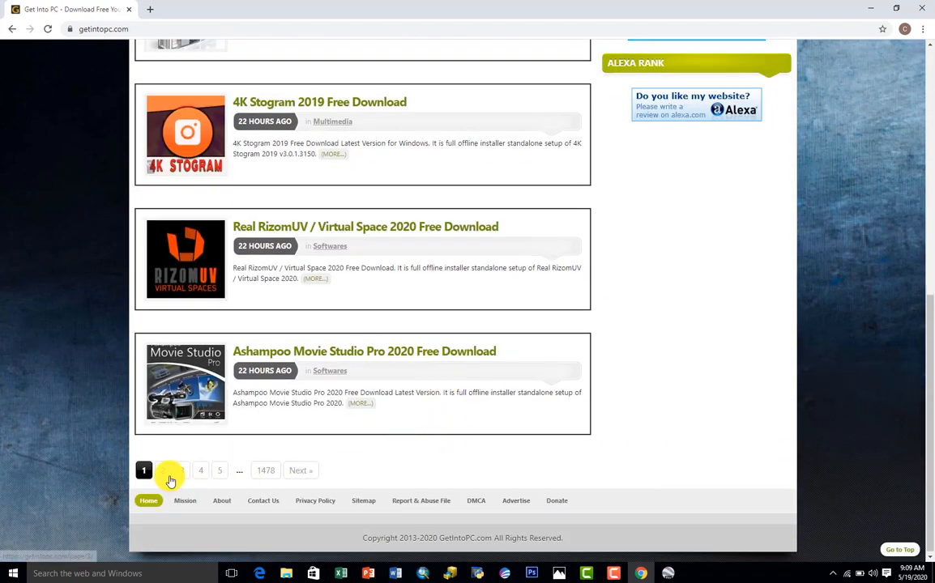
pyautogui.scroll(7, 327, 169)
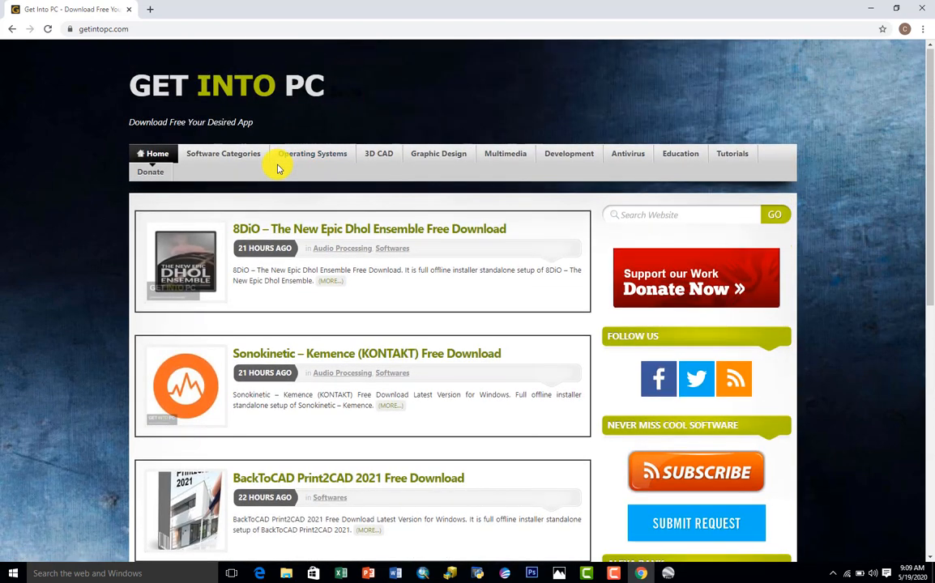
# Step: Search the website for "universal map downloader" and open the Universal Maps Downloader Free Download page
pyautogui.click(683, 215)
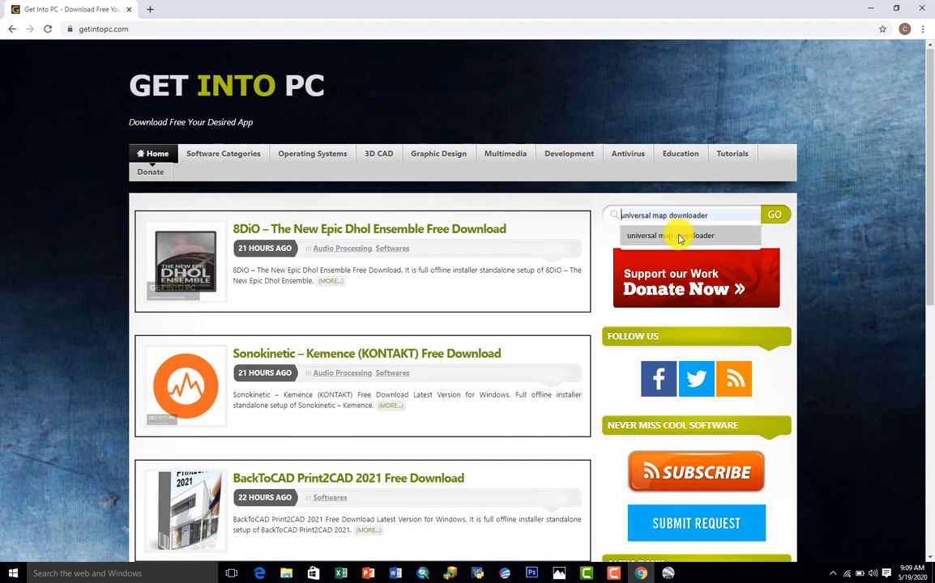
pyautogui.click(679, 237)
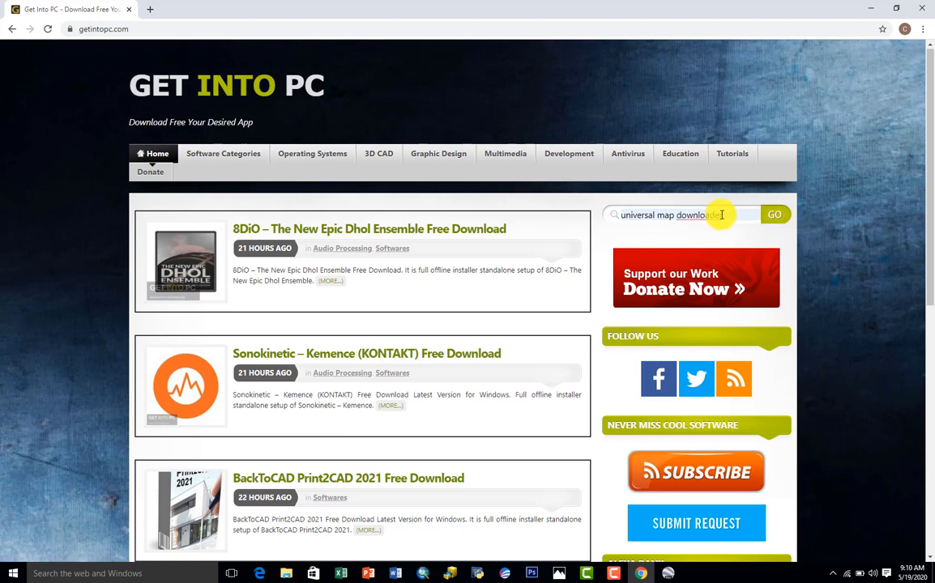
pyautogui.click(783, 227)
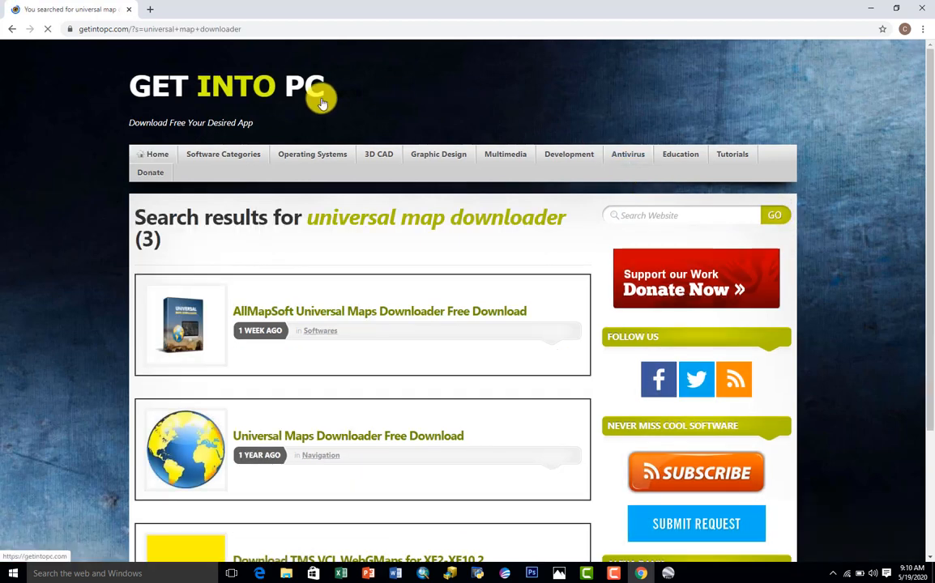
pyautogui.scroll(-2, 344, 194)
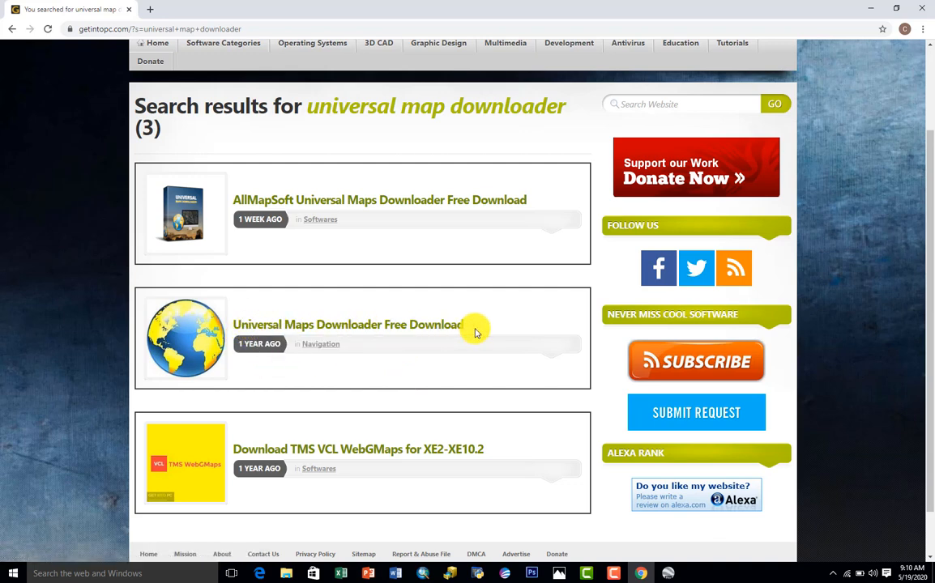
pyautogui.click(433, 328)
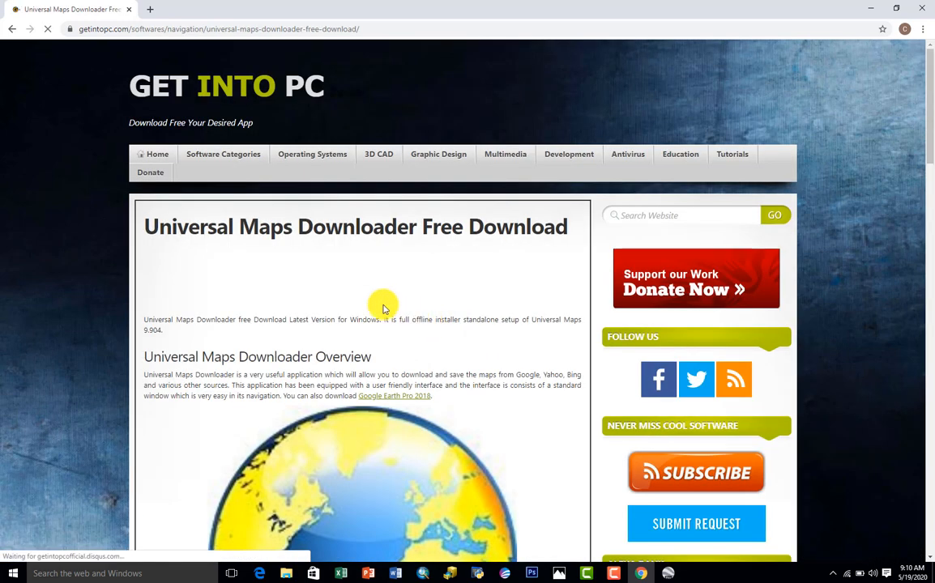
# Step: Examine the Universal Maps Downloader overview, features, technical setup details, system requirements and full setup download
pyautogui.scroll(-3, 380, 299)
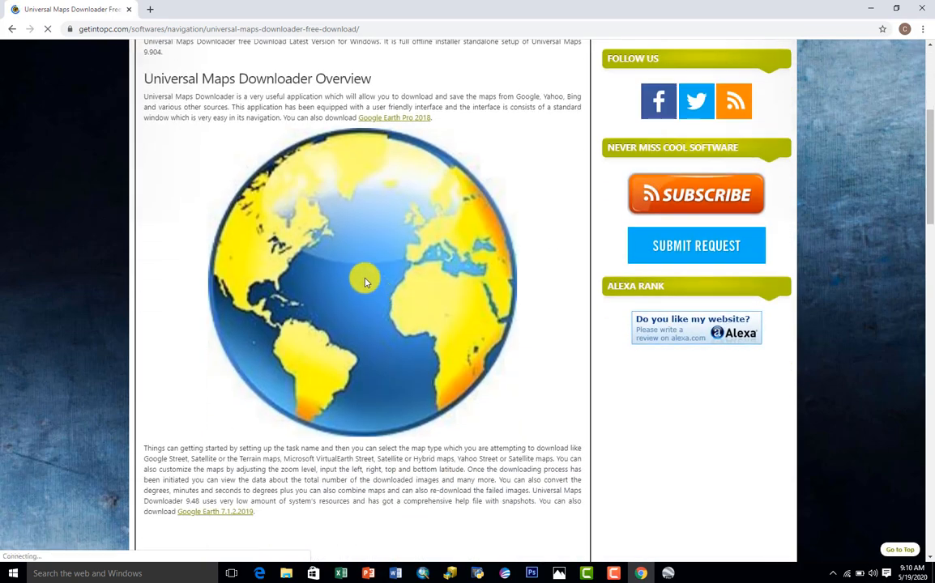
pyautogui.scroll(2, 364, 282)
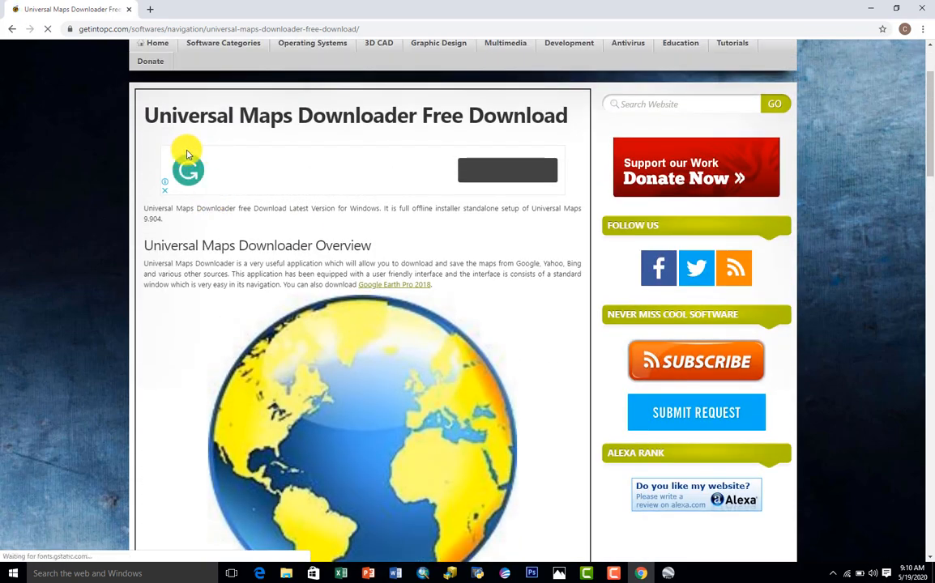
pyautogui.scroll(-1, 241, 270)
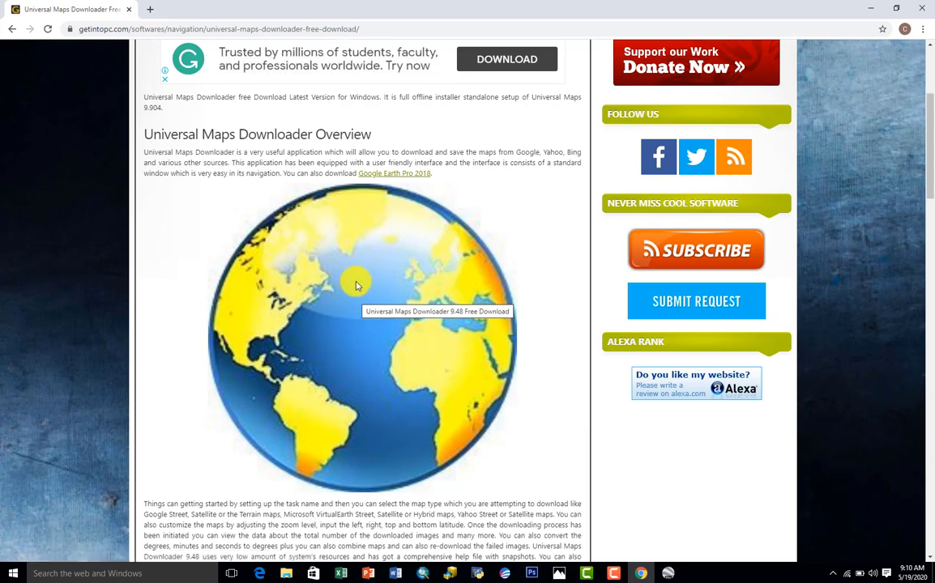
pyautogui.scroll(-2, 361, 281)
pyautogui.scroll(-8, 364, 281)
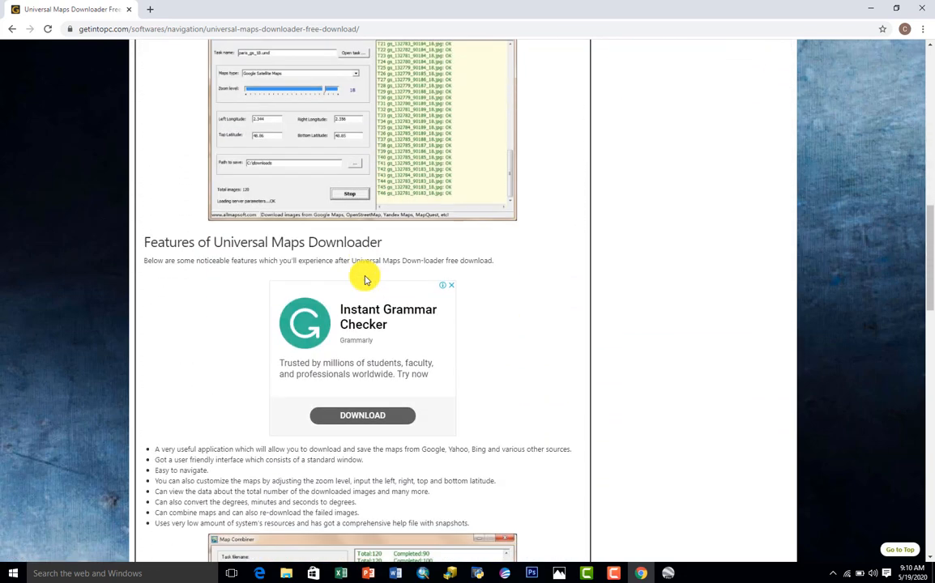
pyautogui.scroll(-8, 364, 281)
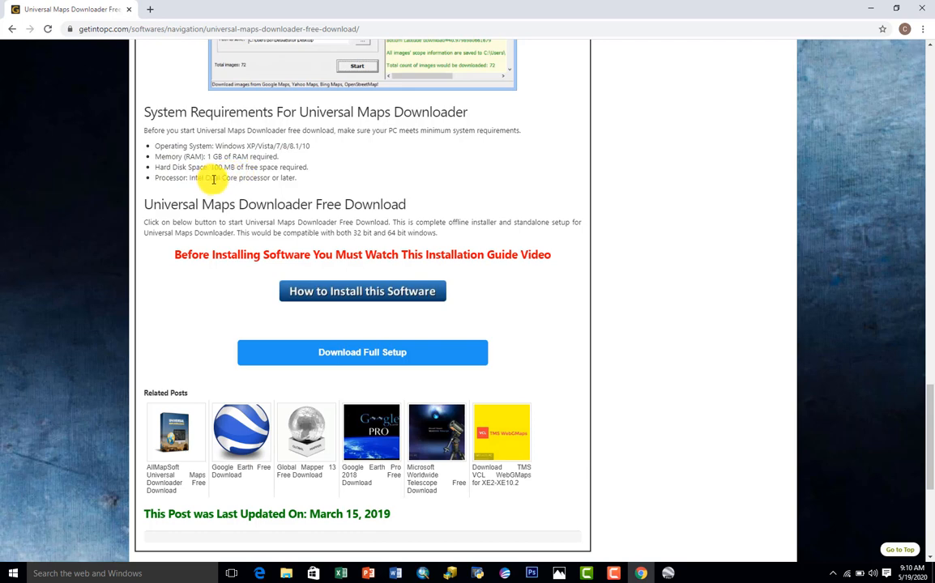
pyautogui.scroll(5, 207, 180)
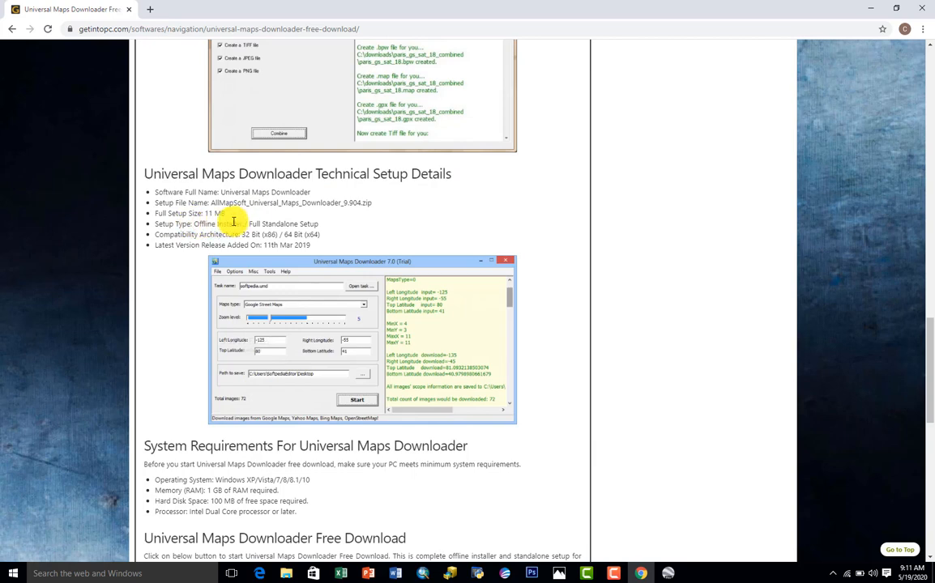
pyautogui.scroll(-4, 300, 235)
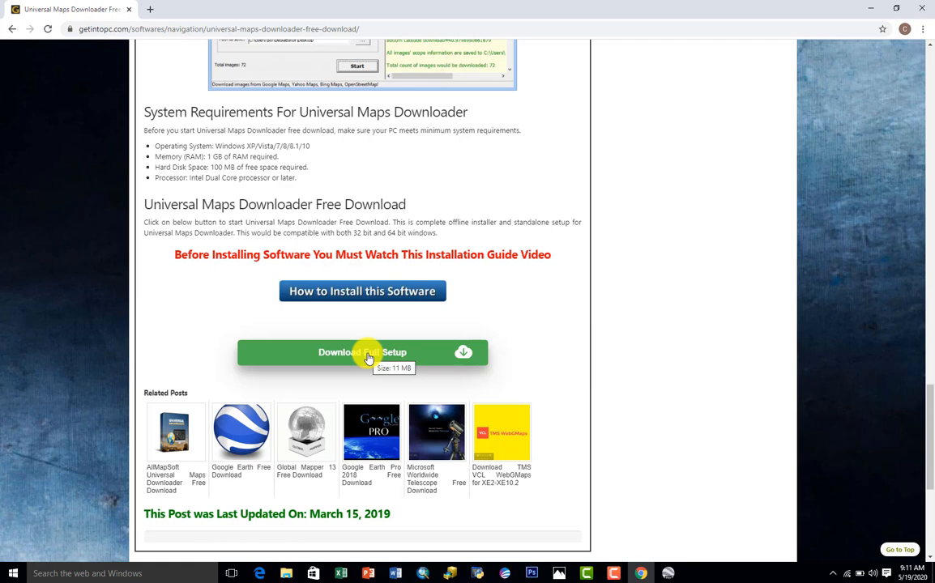
# Step: Minimize the browser and open Google Earth Pro, leaving it minimized behind the desktop
pyautogui.click(875, 12)
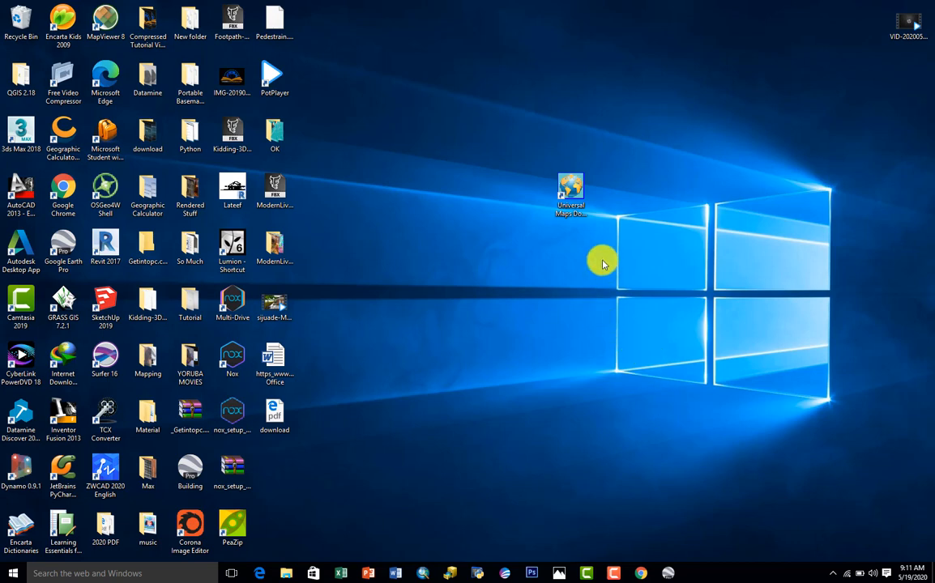
pyautogui.moveTo(570, 190); pyautogui.dragTo(609, 156)
pyautogui.moveTo(528, 220); pyautogui.dragTo(545, 202)
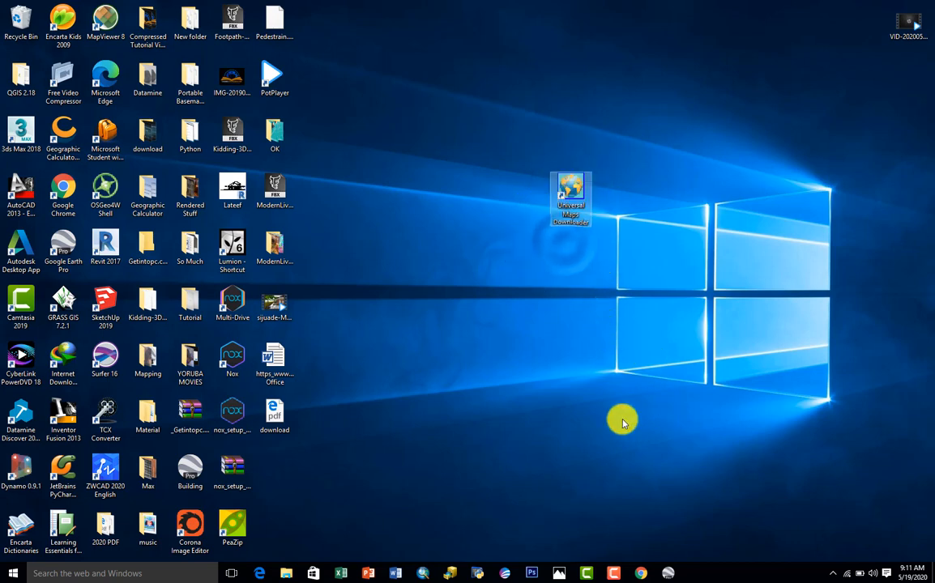
pyautogui.click(664, 572)
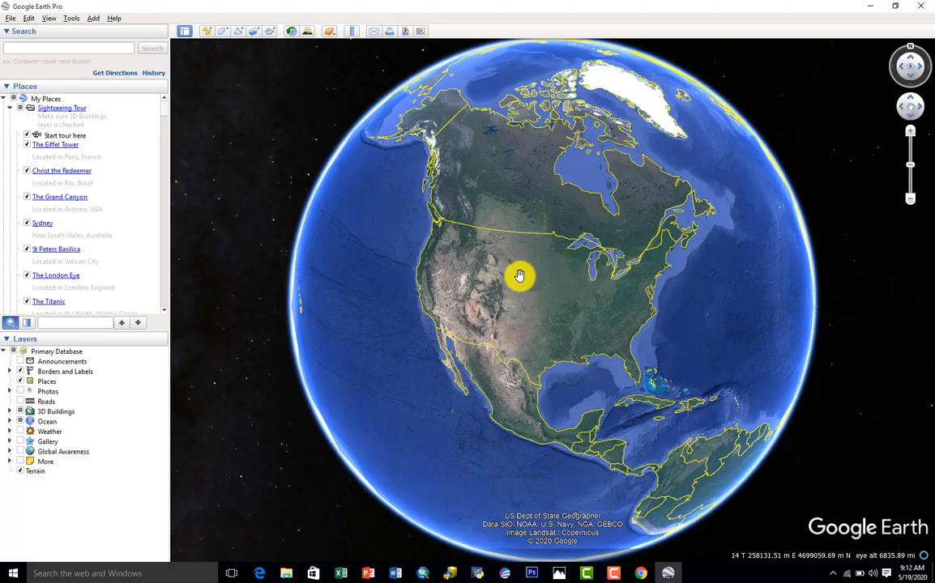
pyautogui.click(870, 8)
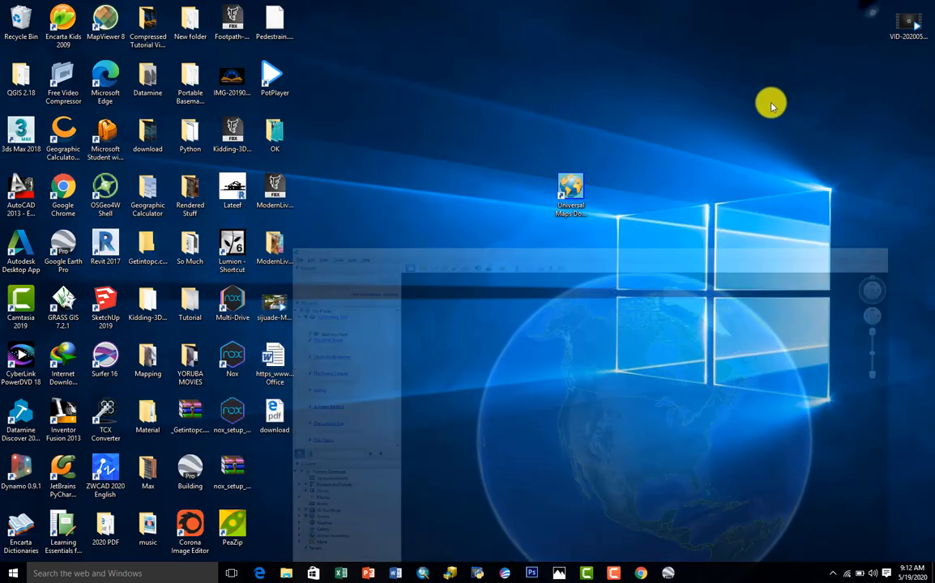
# Step: Launch Universal Maps Downloader from its desktop shortcut, and minimize it with Google Earth Pro in front
pyautogui.rightClick(589, 187)
pyautogui.click(604, 188)
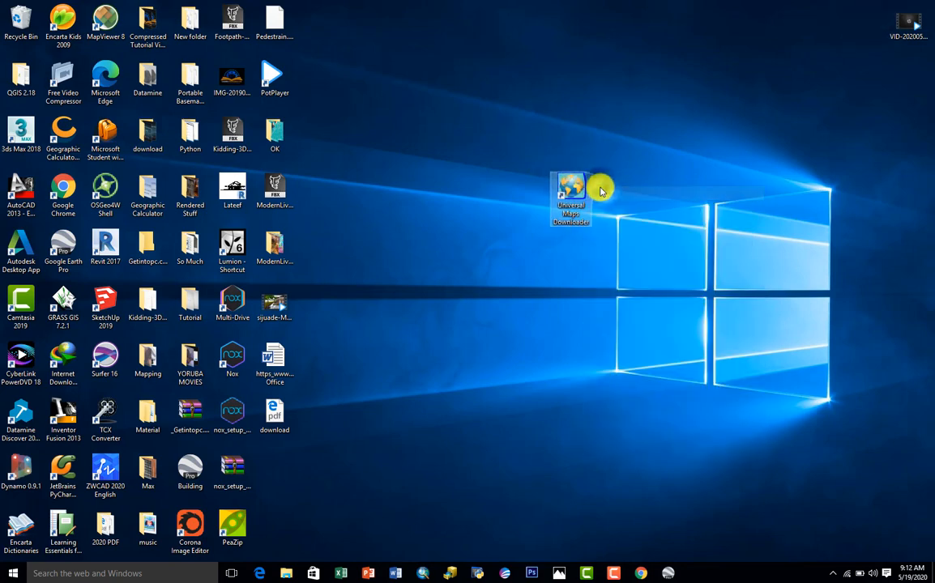
pyautogui.click(666, 569)
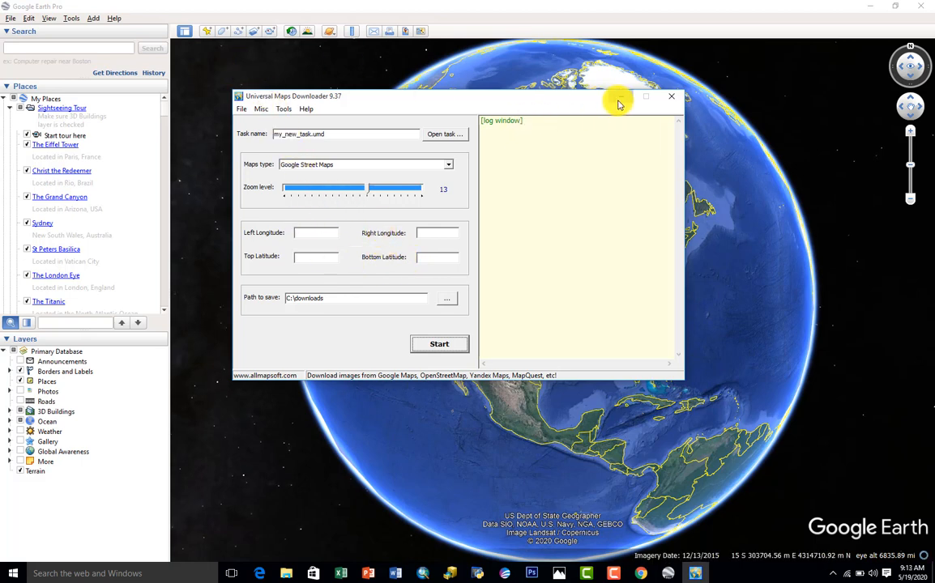
pyautogui.click(619, 97)
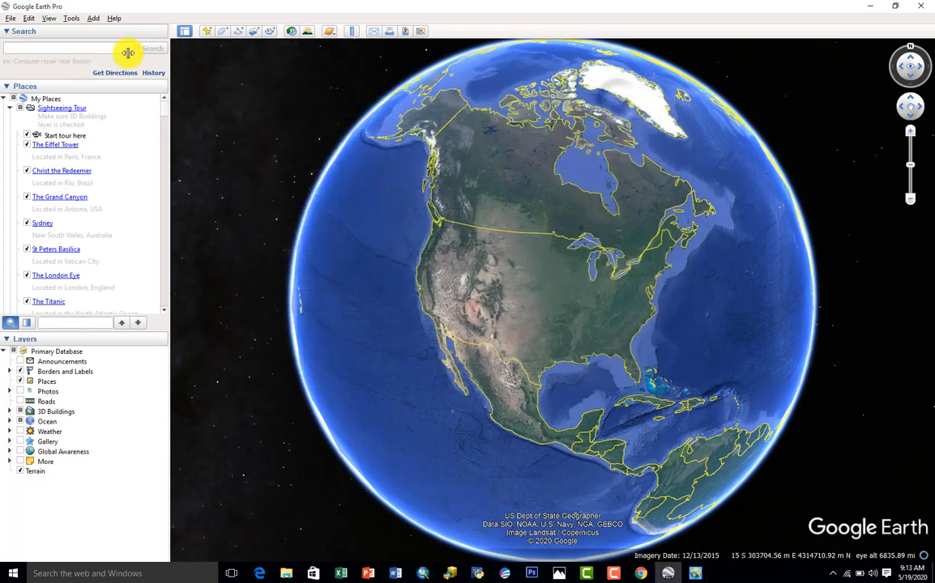
# Step: Set the latitude/longitude display to Decimal Degrees in the Google Earth options and apply it
pyautogui.click(73, 19)
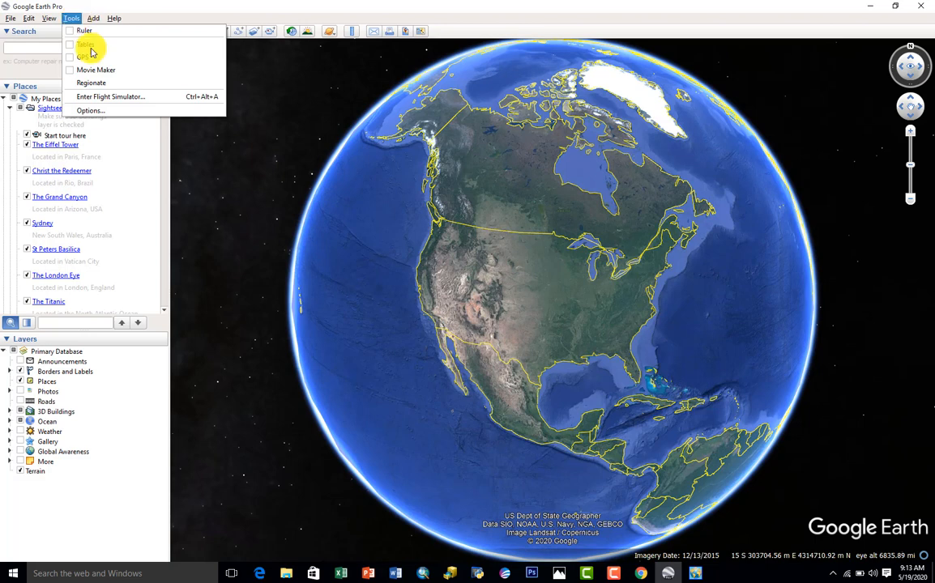
pyautogui.click(106, 110)
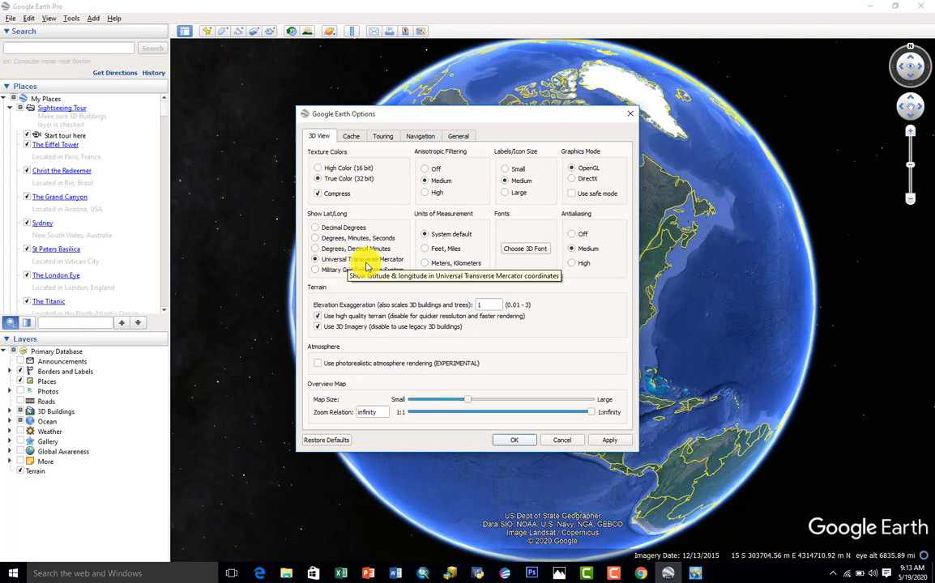
pyautogui.click(323, 232)
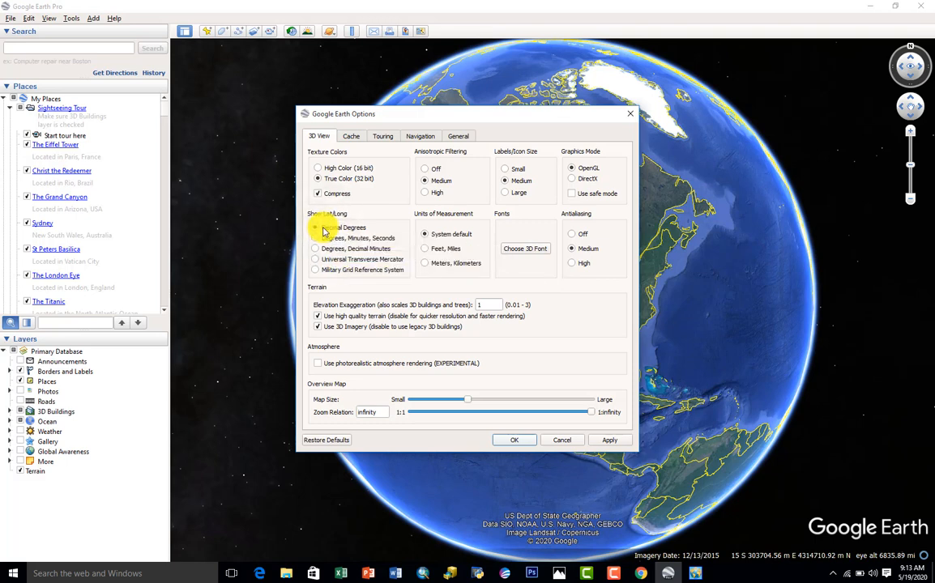
pyautogui.click(604, 441)
pyautogui.click(521, 440)
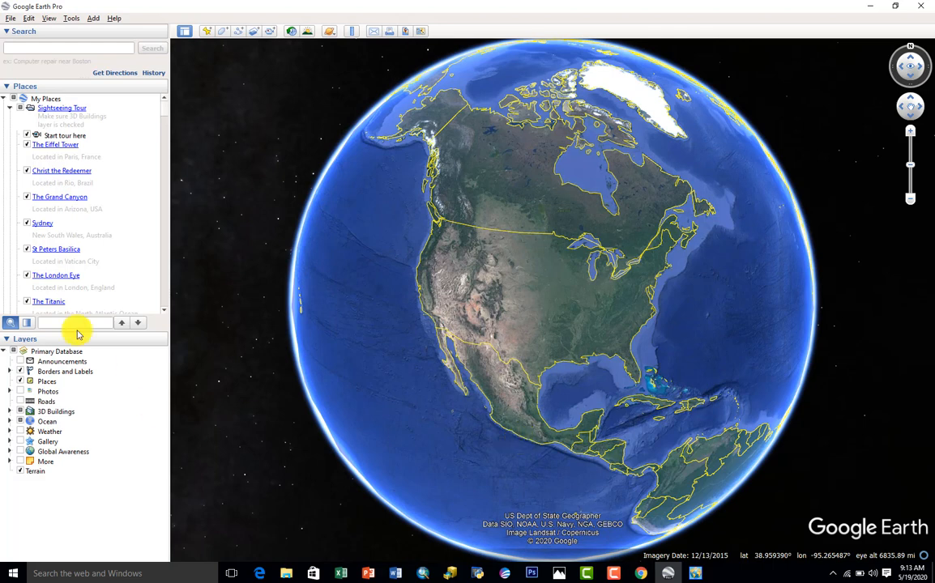
# Step: Search for Banana Island, Lagos, Nigeria and fly to it on the map
pyautogui.click(67, 47)
pyautogui.write('ban')
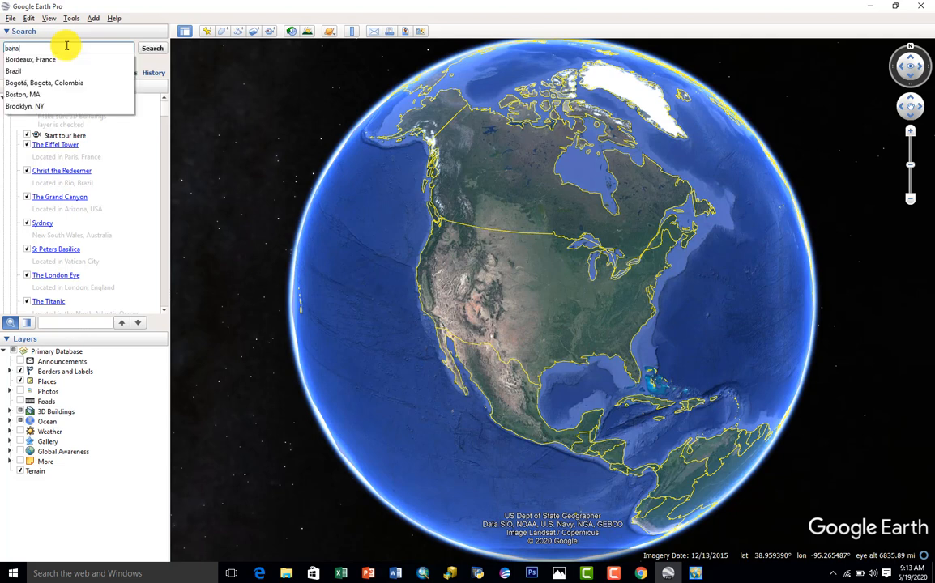
pyautogui.write('a')
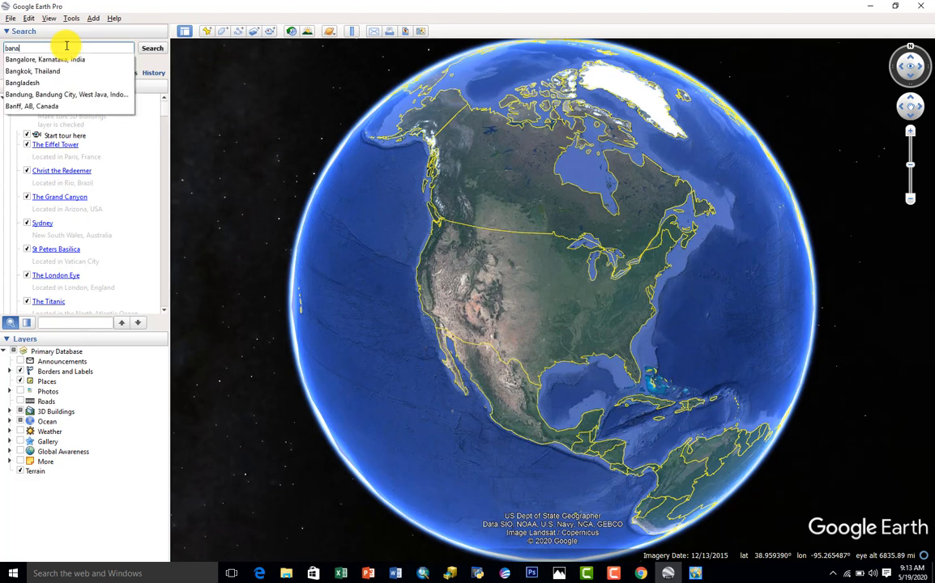
pyautogui.write('na')
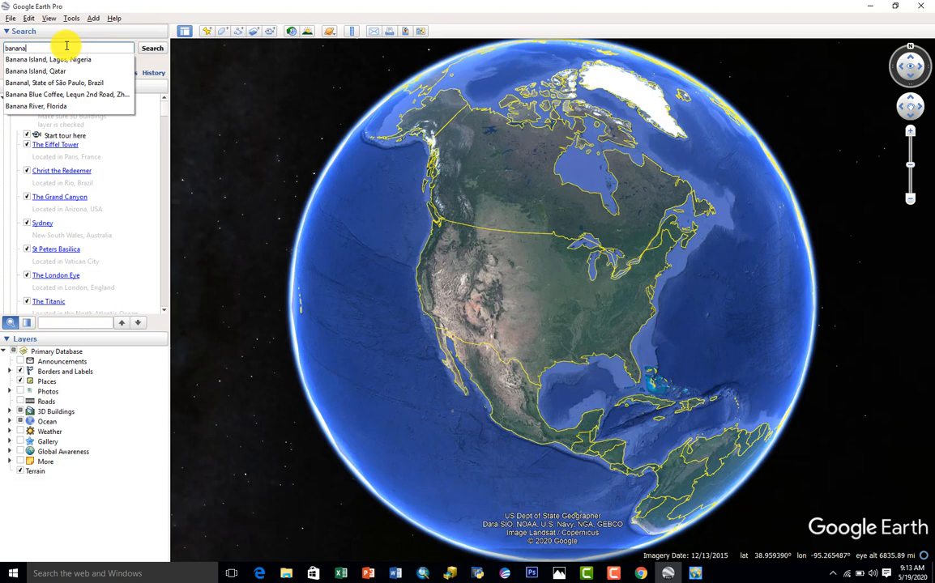
pyautogui.click(73, 59)
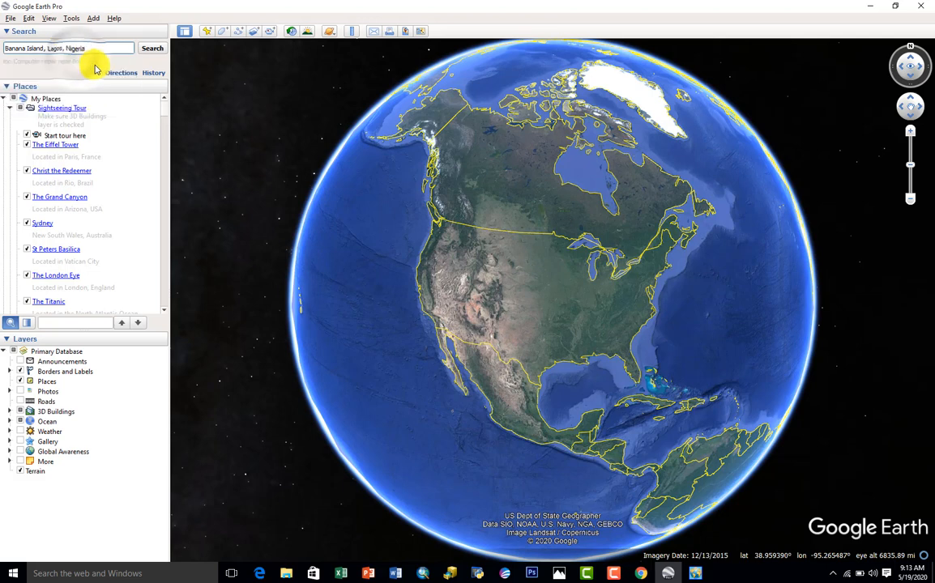
pyautogui.click(160, 51)
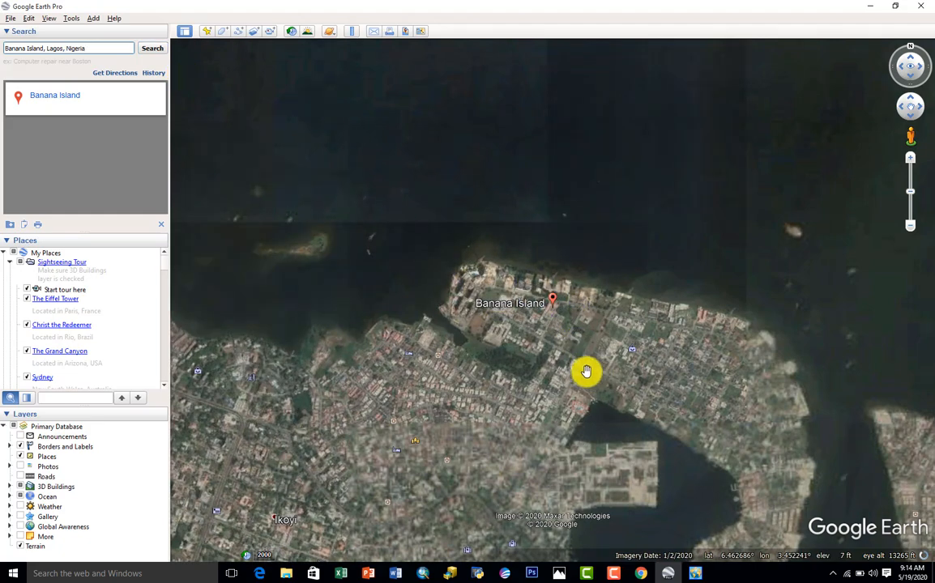
# Step: Examine the extent of Banana Island on the map and the longitude and latitude fields in Universal Maps Downloader
pyautogui.scroll(3, 605, 359)
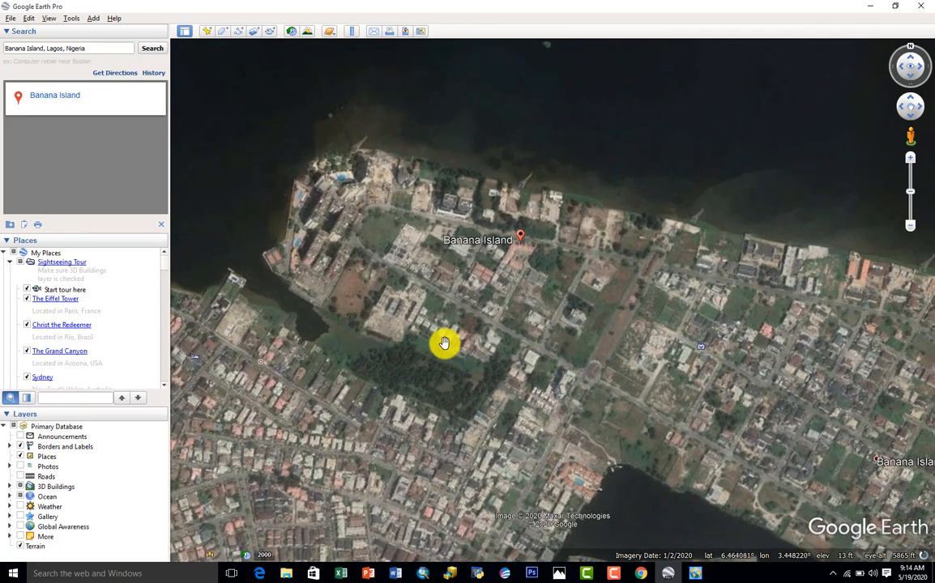
pyautogui.scroll(-2, 497, 315)
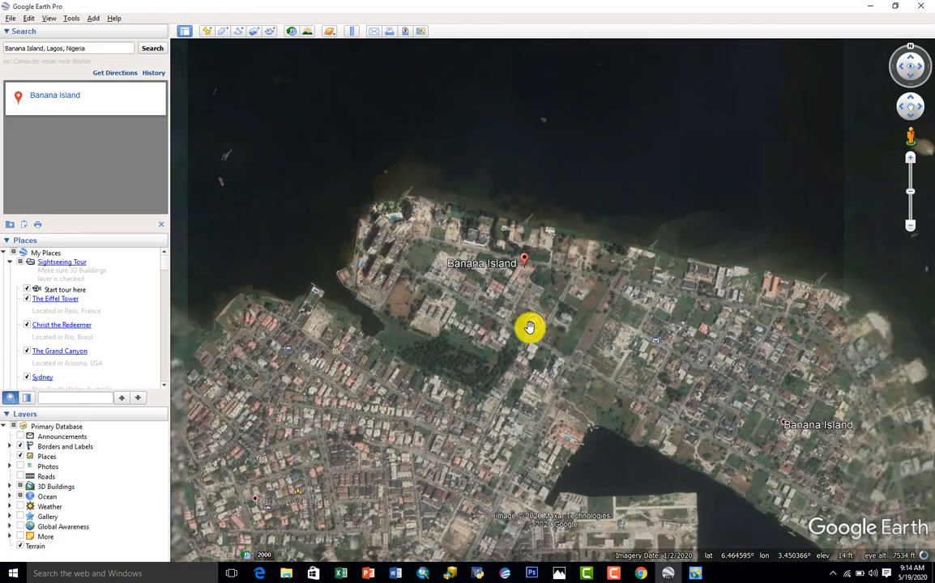
pyautogui.scroll(2, 514, 296)
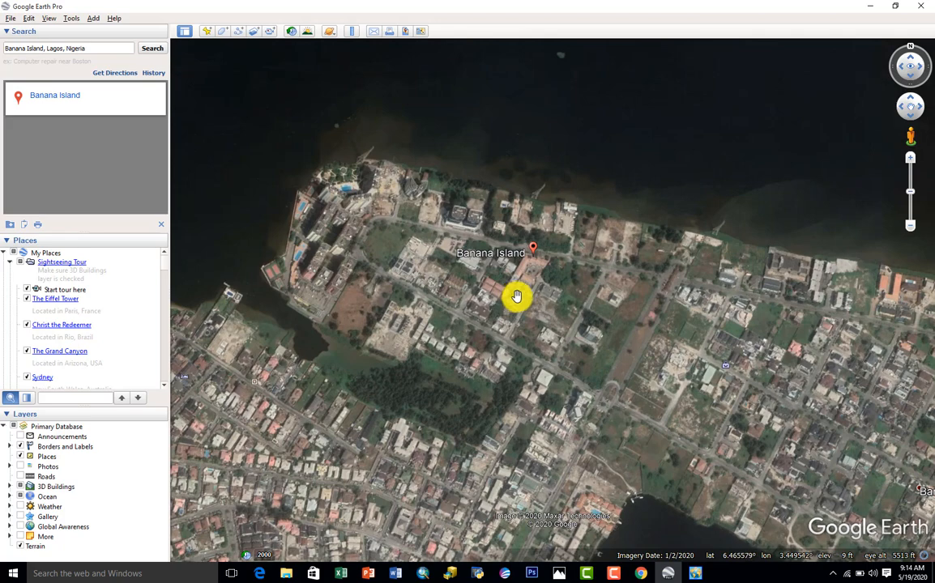
pyautogui.moveTo(518, 296); pyautogui.dragTo(464, 321)
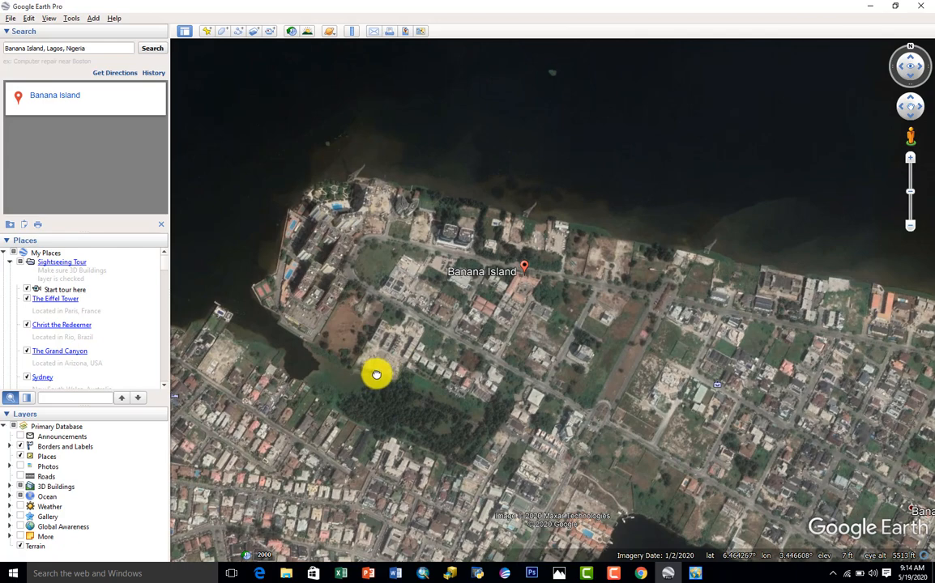
pyautogui.moveTo(375, 375); pyautogui.dragTo(384, 376)
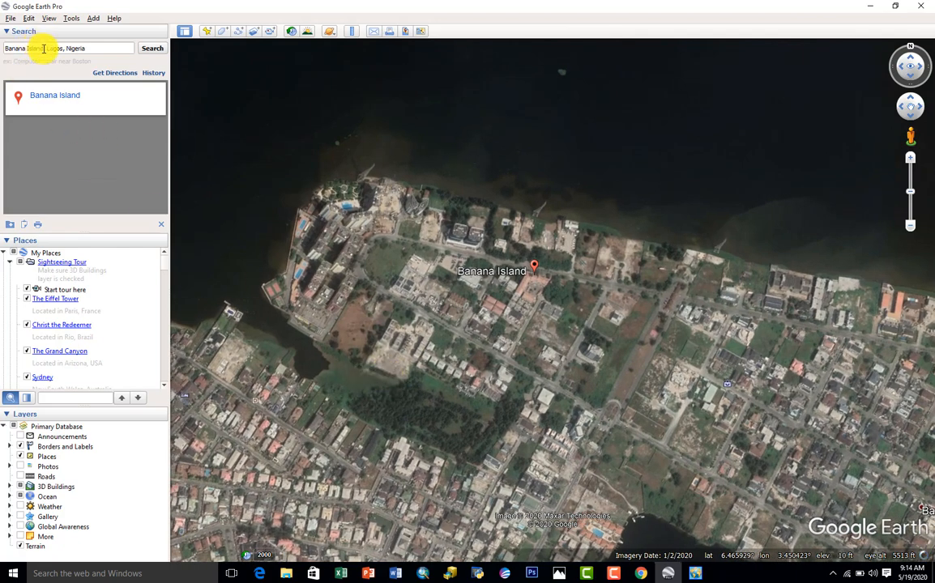
pyautogui.moveTo(43, 48); pyautogui.dragTo(2, 61)
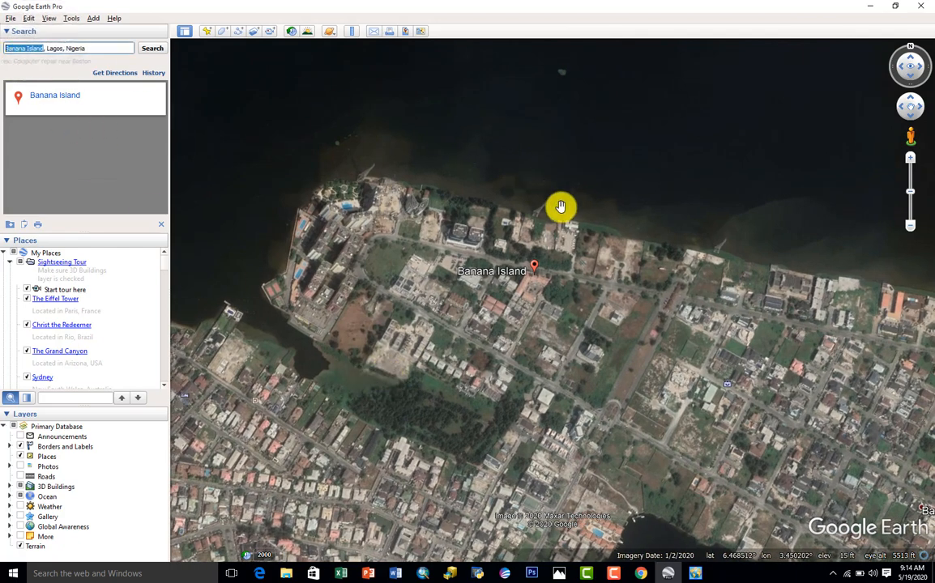
pyautogui.click(597, 289)
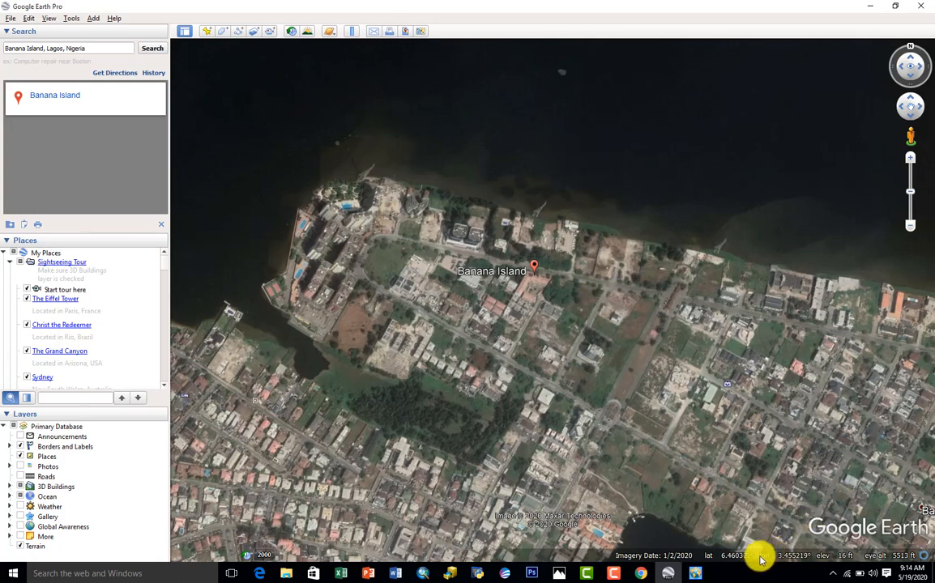
pyautogui.click(695, 572)
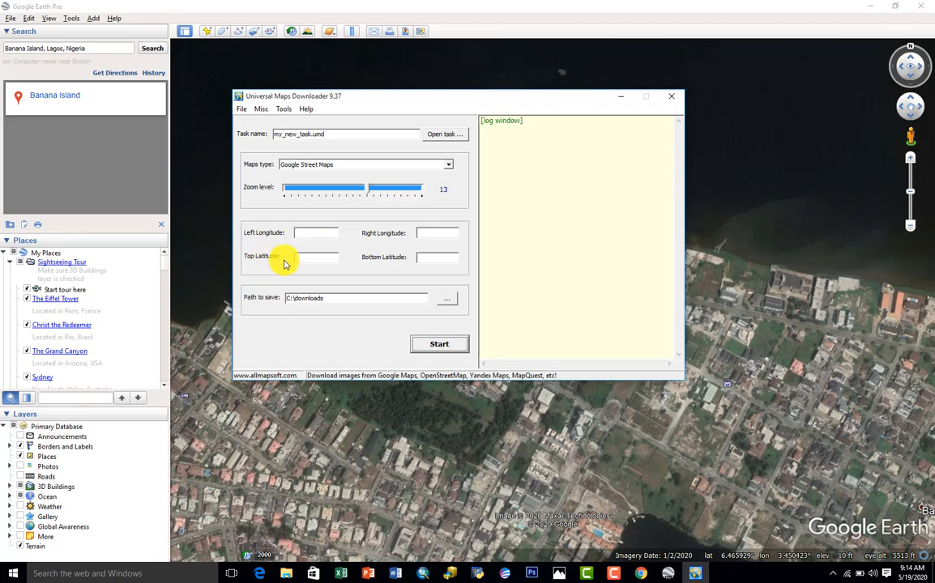
pyautogui.click(619, 98)
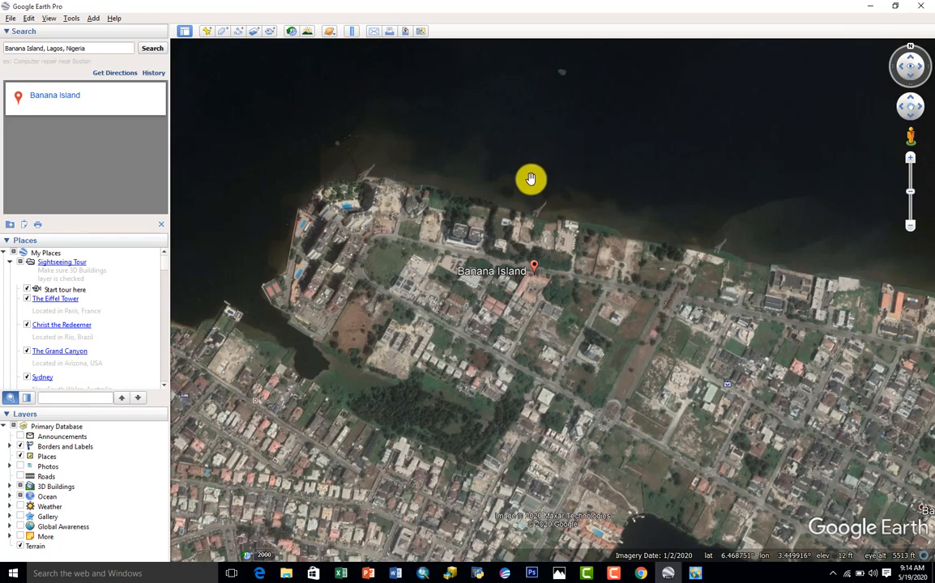
# Step: Create a new placemark and position it over the water northwest of Banana Island, at about latitude 6.4705° and longitude 3.4435°
pyautogui.click(208, 32)
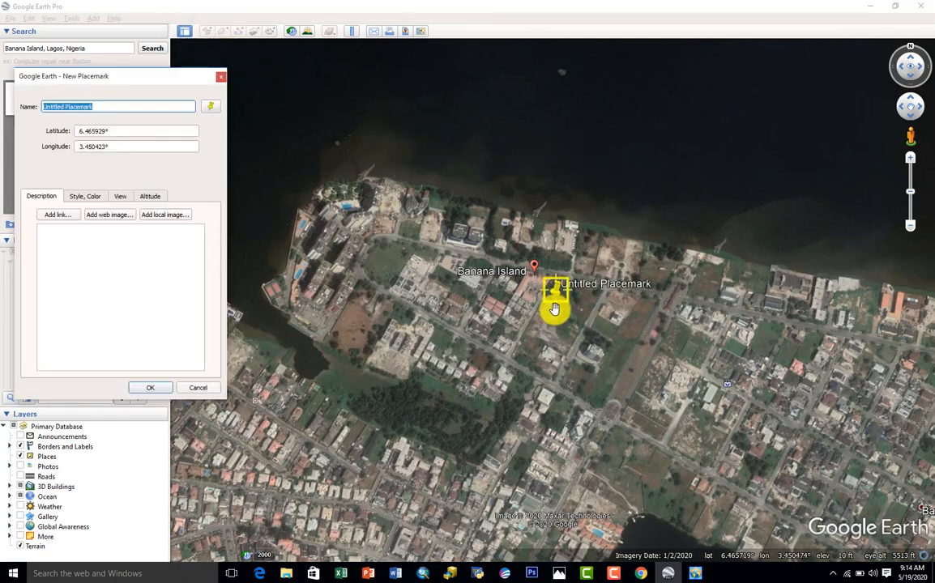
pyautogui.click(695, 572)
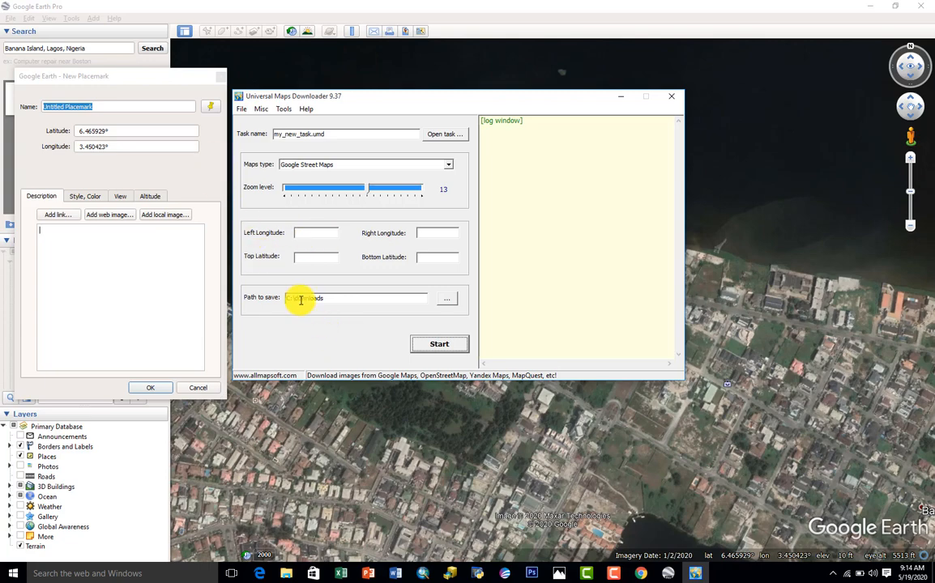
pyautogui.click(620, 98)
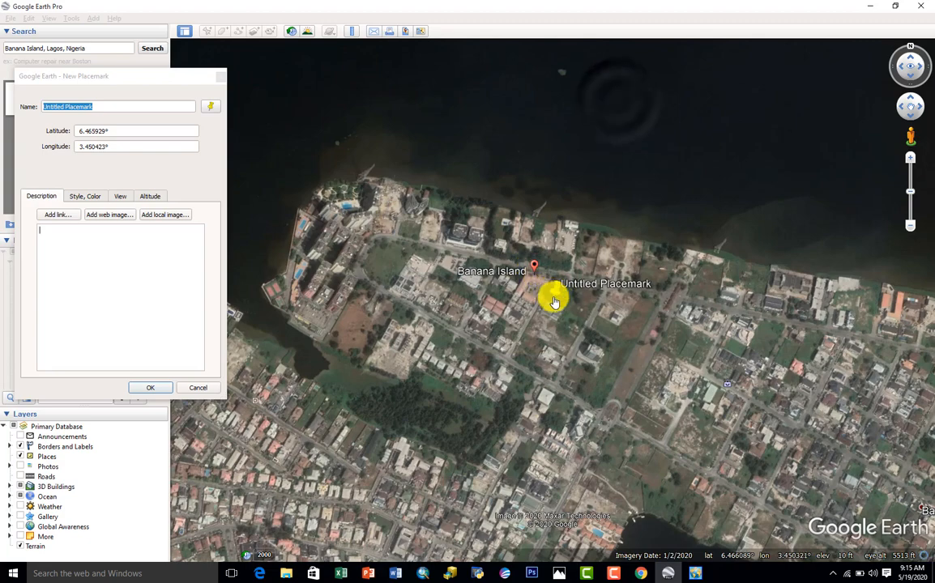
pyautogui.moveTo(554, 290); pyautogui.dragTo(261, 113)
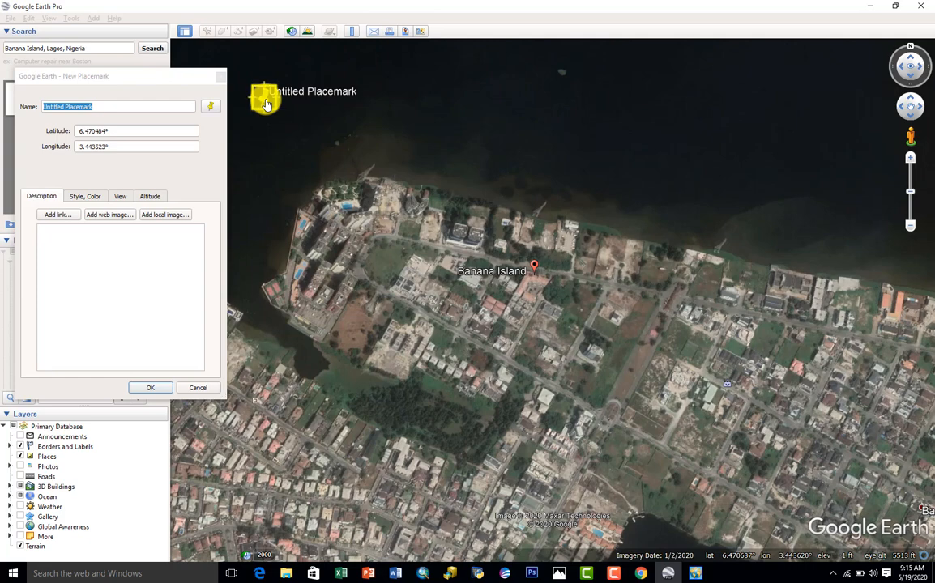
# Step: Try placing the placemark much farther northwest across the lagoon beside the bridge, at about latitude 6.5163° and longitude 3.4066°
pyautogui.scroll(-5, 522, 344)
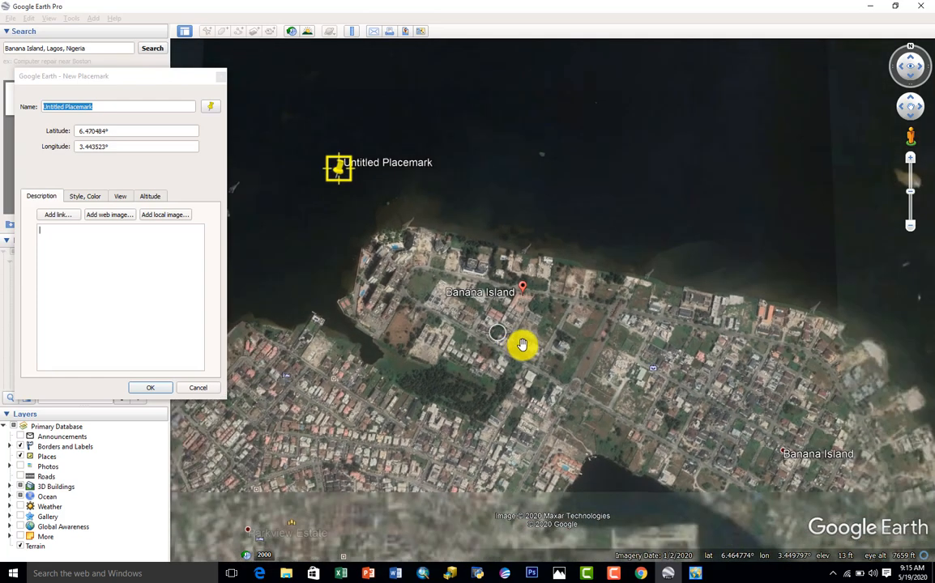
pyautogui.scroll(-3, 489, 356)
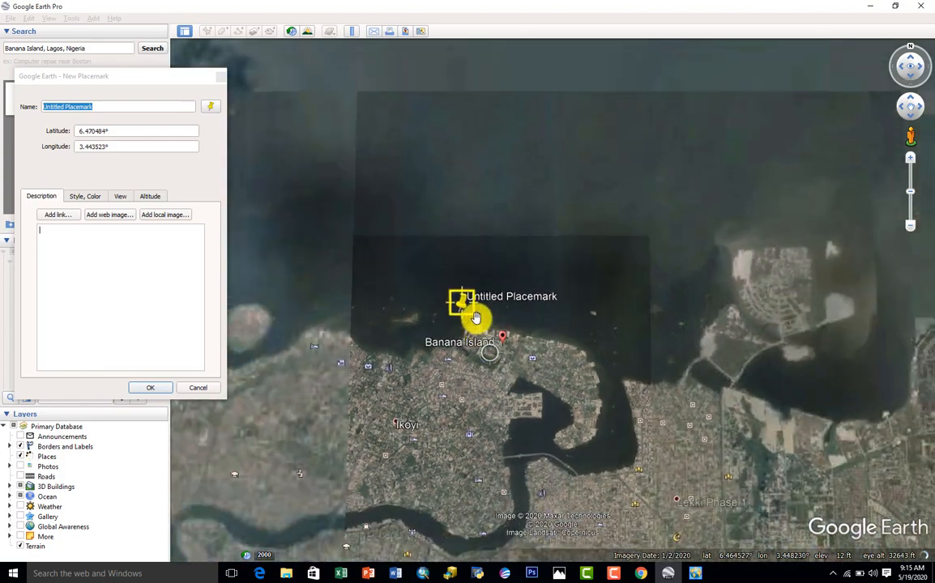
pyautogui.moveTo(468, 310); pyautogui.dragTo(256, 65)
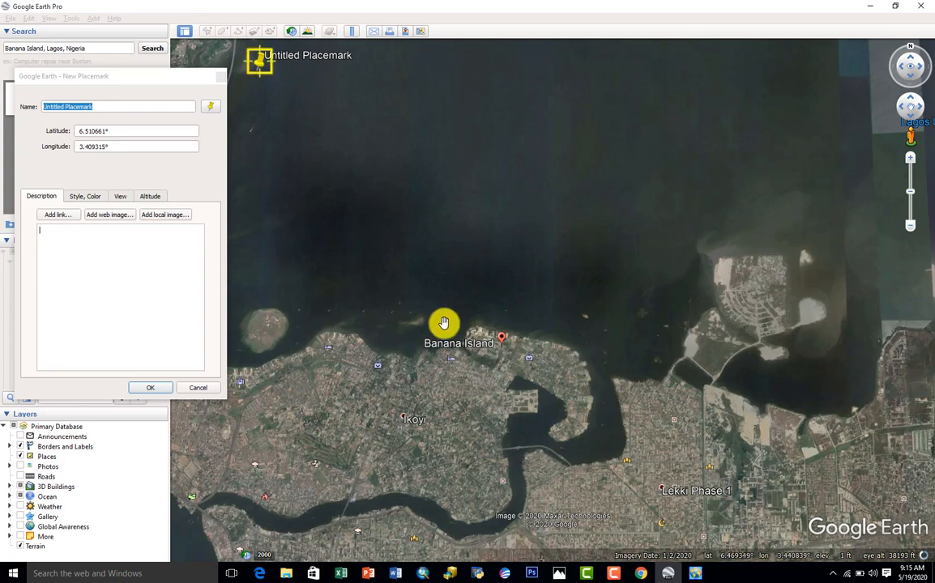
pyautogui.scroll(-2, 543, 405)
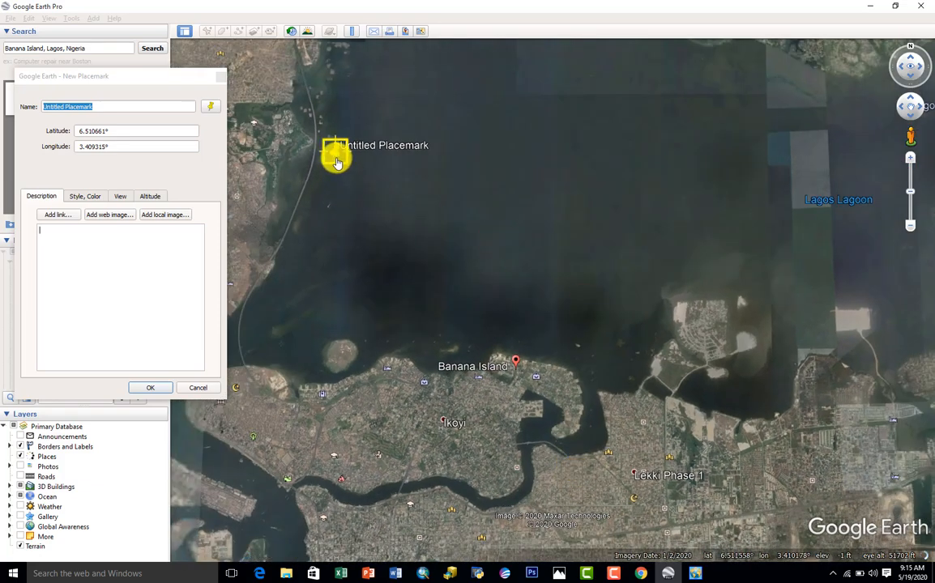
pyautogui.moveTo(337, 162)
pyautogui.mouseDown()
pyautogui.moveTo(294, 110)
pyautogui.moveTo(333, 156)
pyautogui.mouseUp()
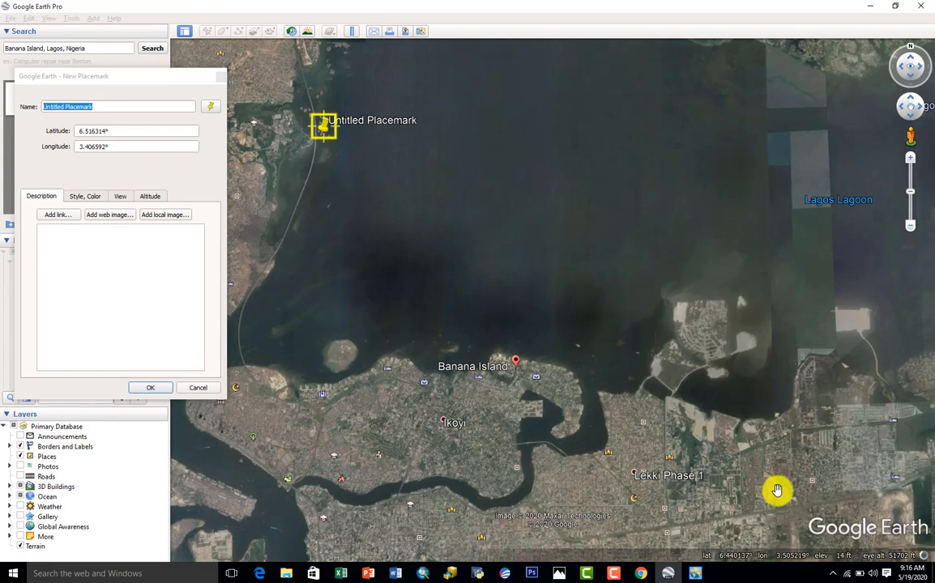
# Step: Place the placemark just northwest of Banana Island at about latitude 6.4728° and longitude 3.4413°, name it Banana Island A and save it
pyautogui.scroll(3, 484, 353)
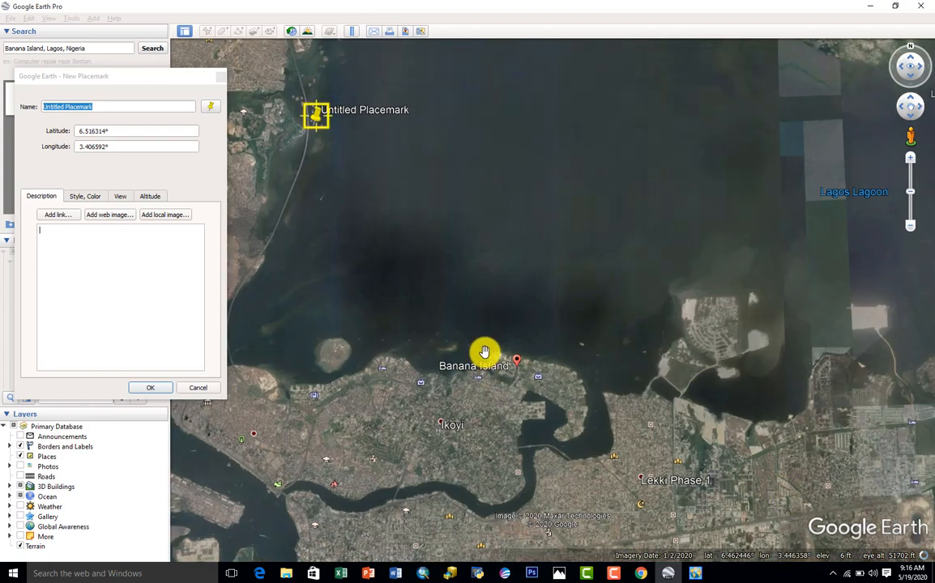
pyautogui.scroll(-2, 409, 227)
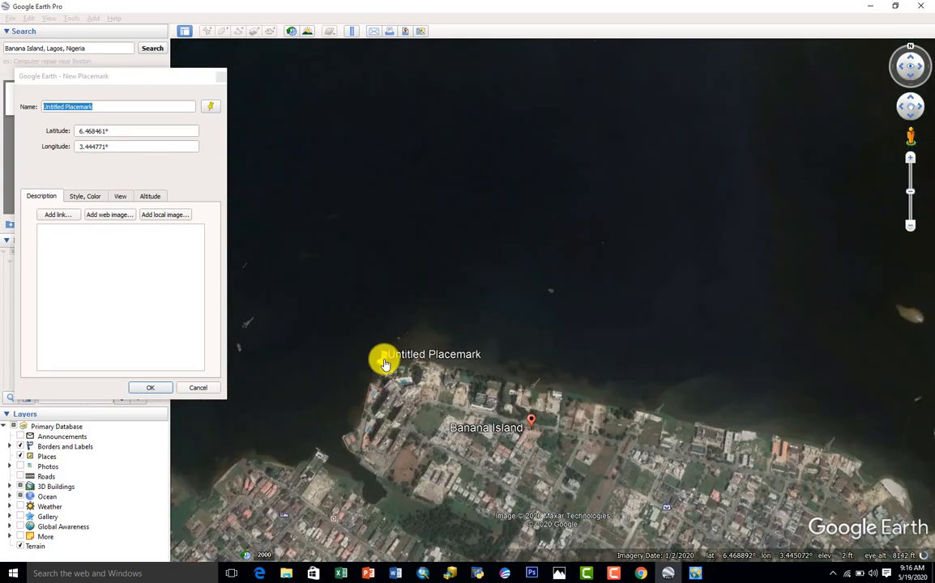
pyautogui.moveTo(384, 361); pyautogui.dragTo(384, 314)
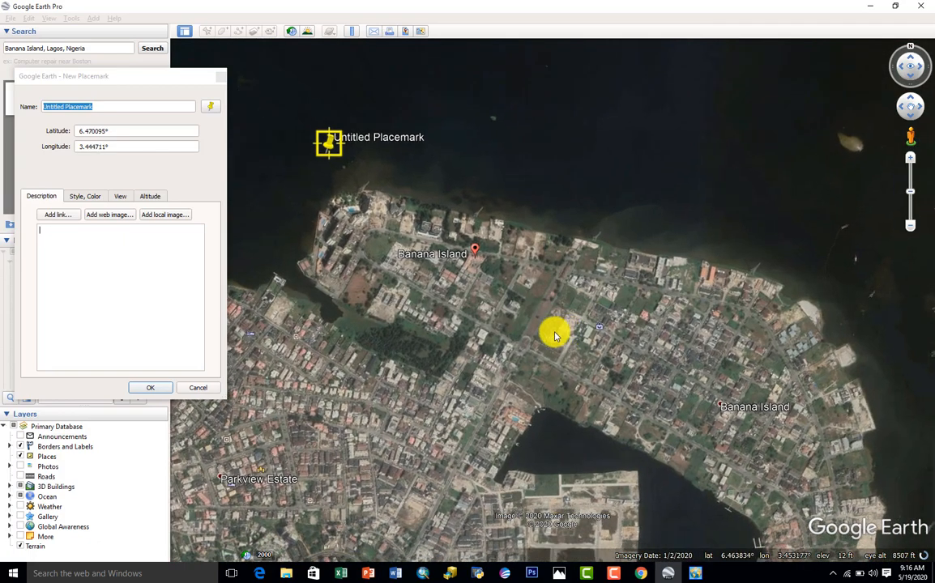
pyautogui.scroll(-3, 485, 261)
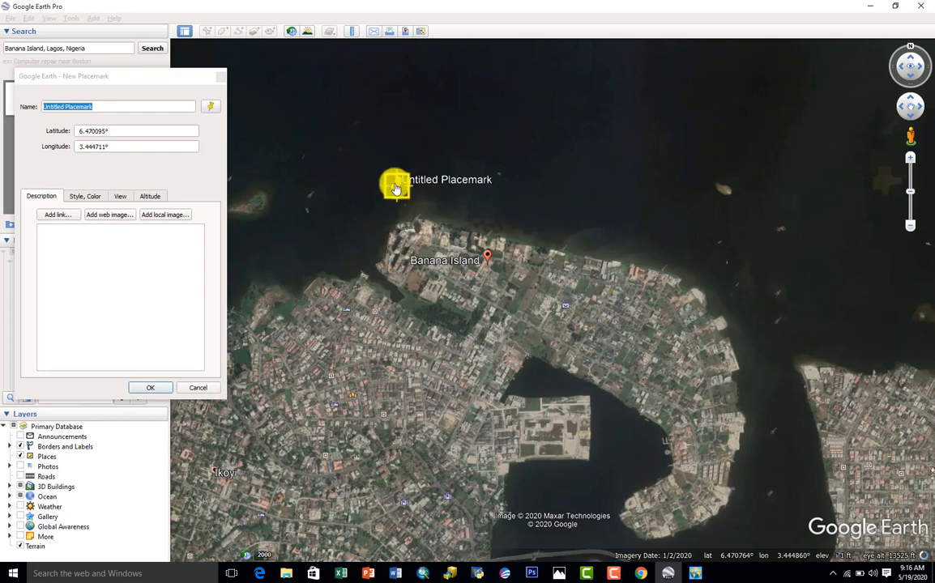
pyautogui.moveTo(396, 188); pyautogui.dragTo(334, 152)
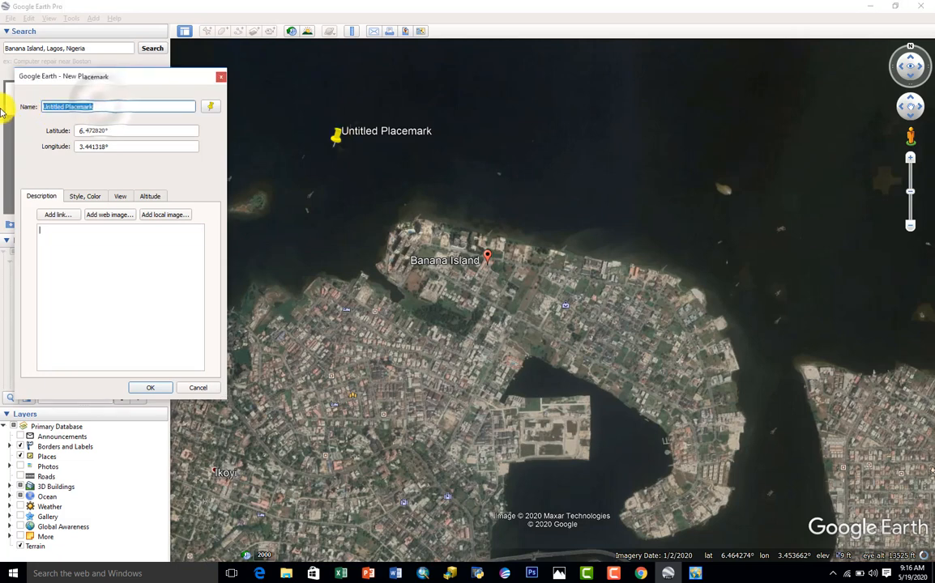
pyautogui.write('Banana Island A')
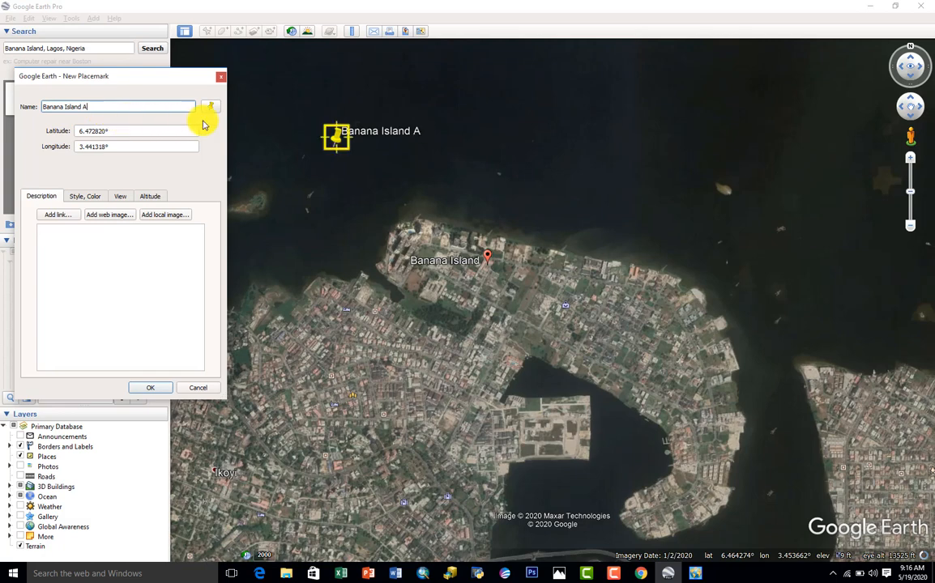
pyautogui.click(151, 389)
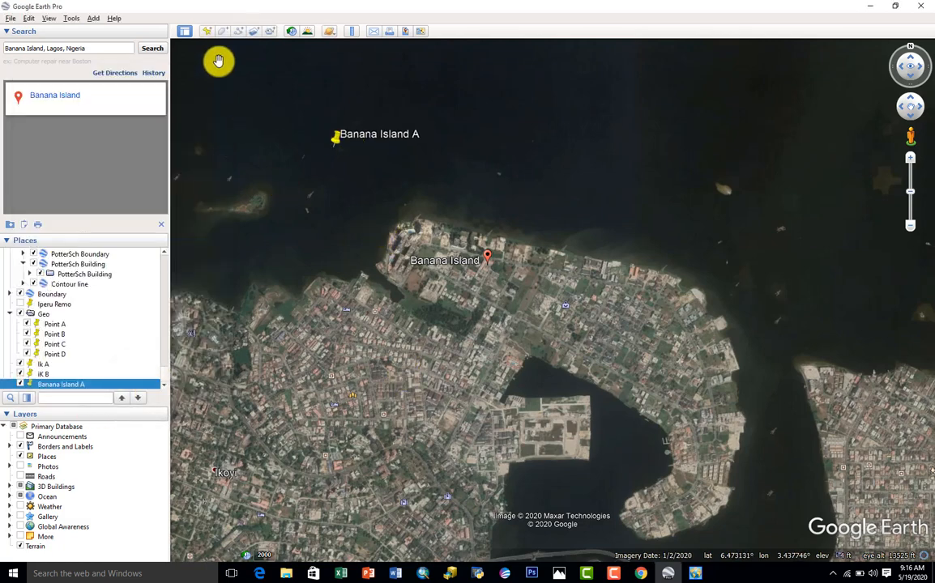
# Step: Create a new placemark and position it on the shore southeast of Banana Island, at about latitude 6.4484° and longitude 3.4674°
pyautogui.click(208, 31)
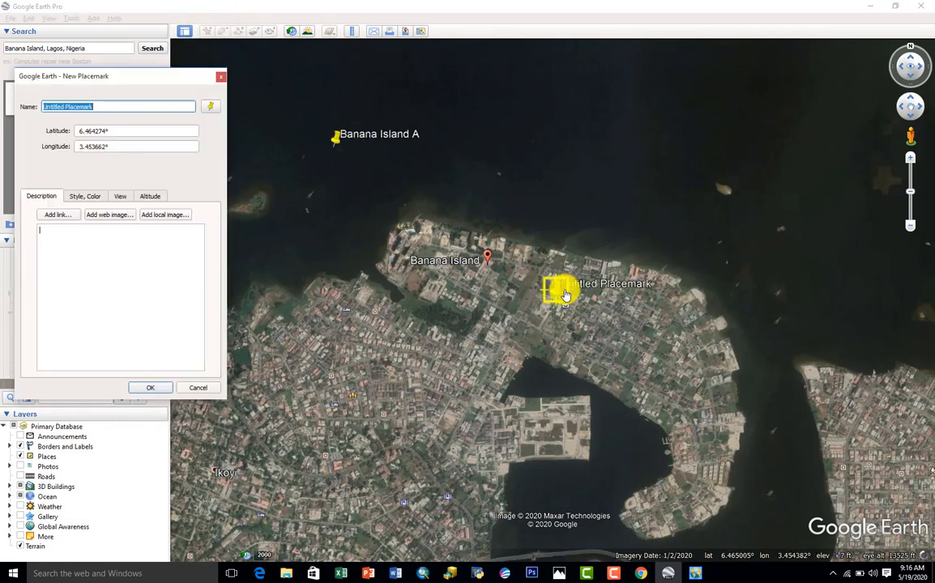
pyautogui.moveTo(564, 295); pyautogui.dragTo(403, 253)
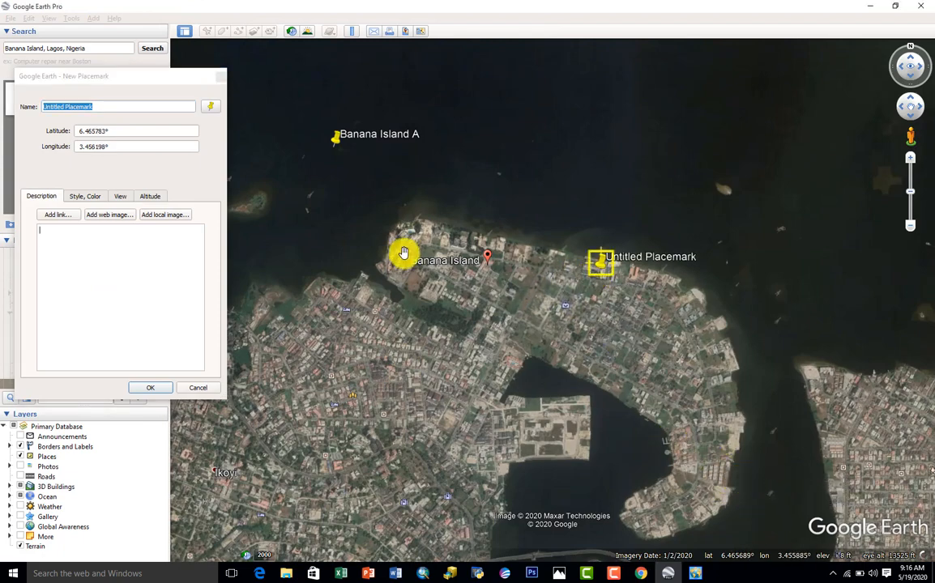
pyautogui.scroll(-1, 404, 254)
pyautogui.scroll(1, 618, 413)
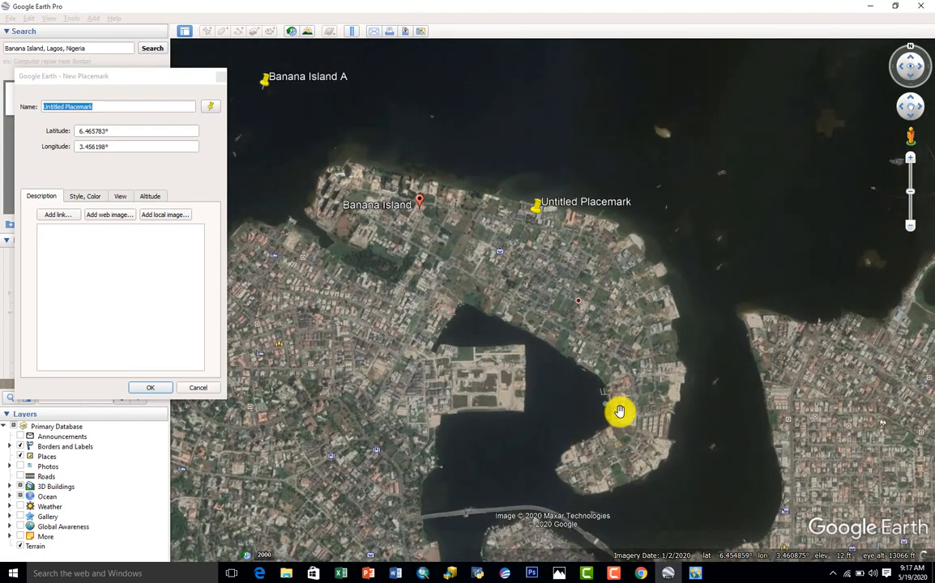
pyautogui.click(765, 467)
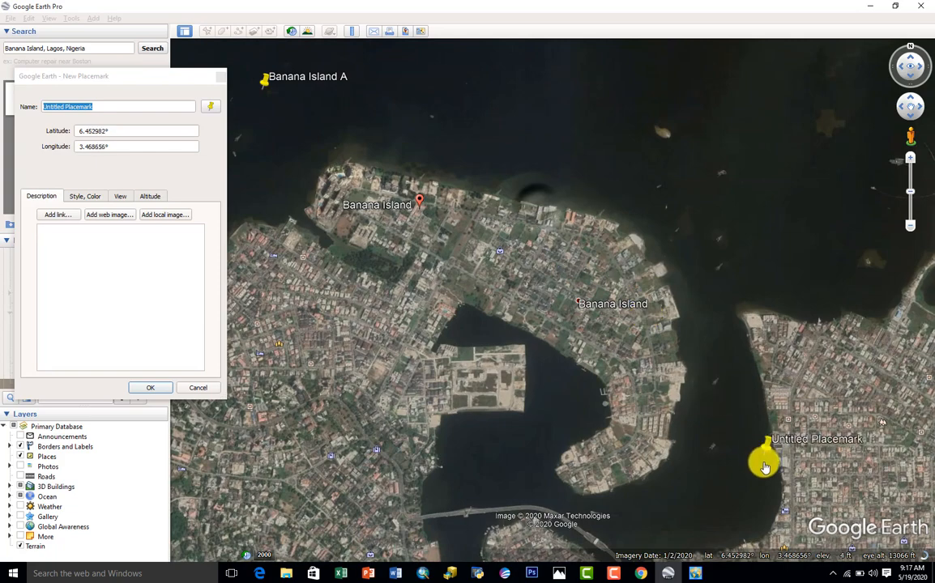
pyautogui.moveTo(765, 468); pyautogui.dragTo(758, 521)
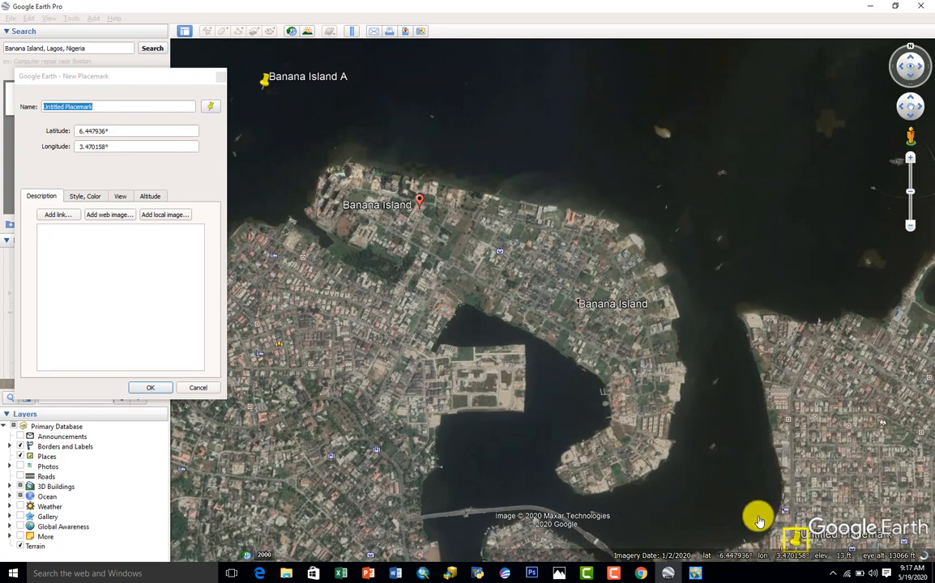
pyautogui.scroll(-1, 609, 298)
pyautogui.scroll(1, 788, 528)
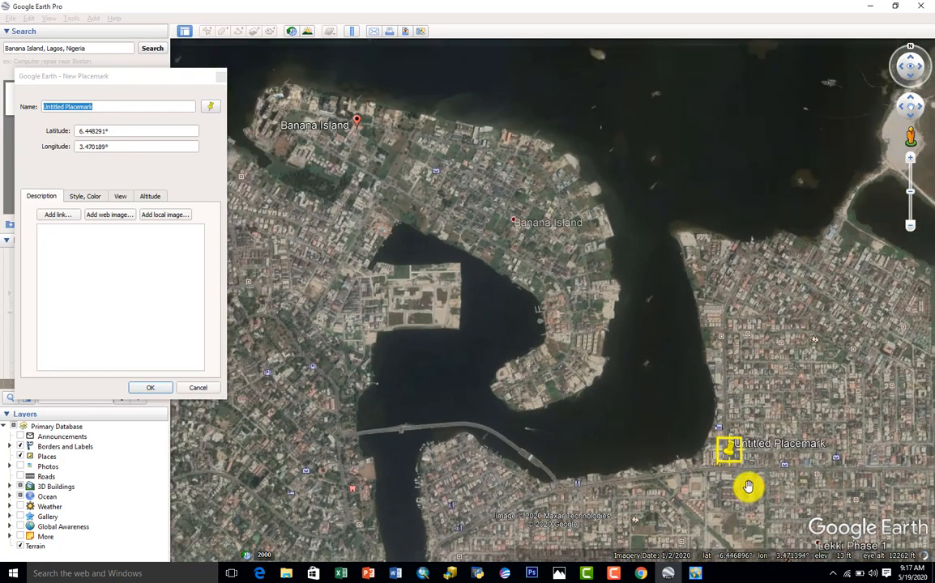
pyautogui.scroll(-1, 747, 486)
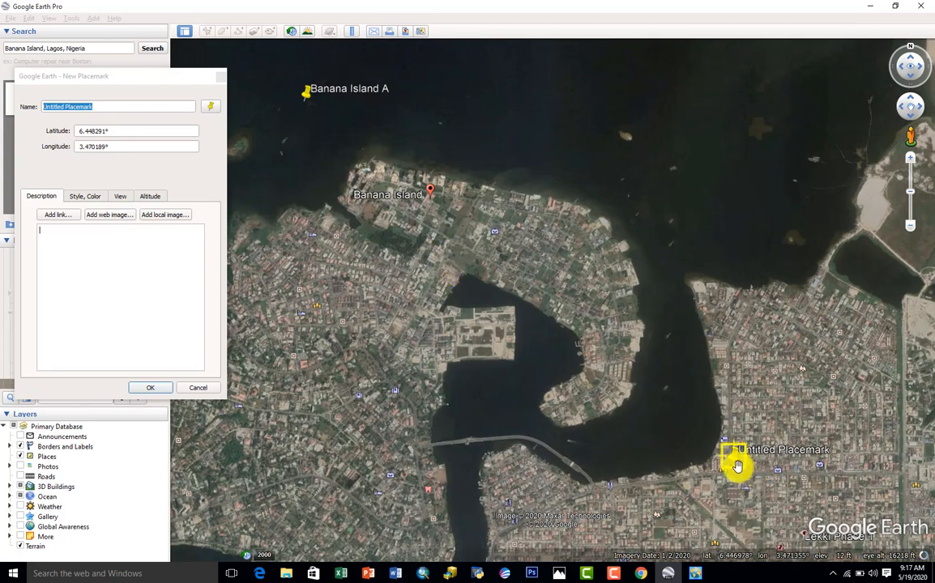
pyautogui.moveTo(735, 466); pyautogui.dragTo(690, 469)
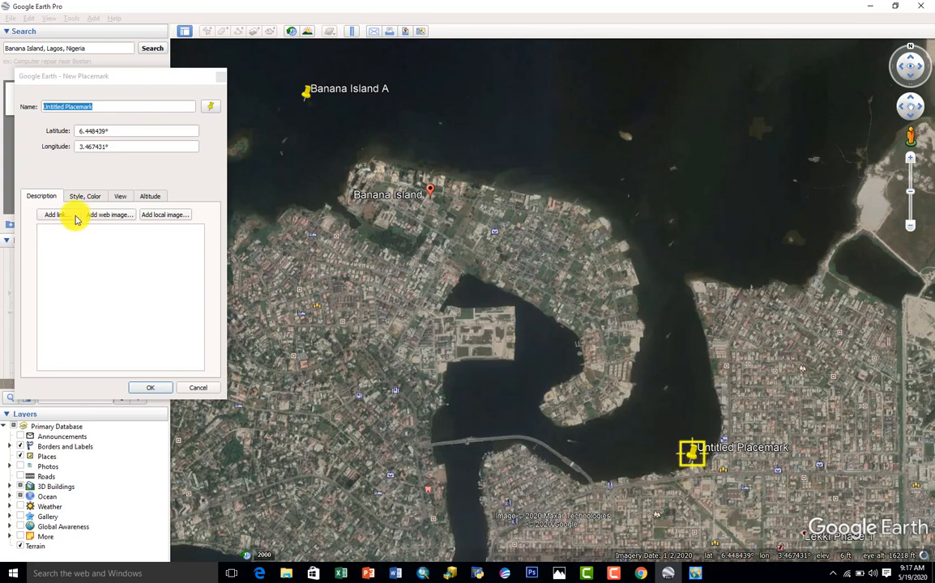
# Step: Name the new placemark Banana Island B and save it
pyautogui.moveTo(106, 106); pyautogui.dragTo(16, 114)
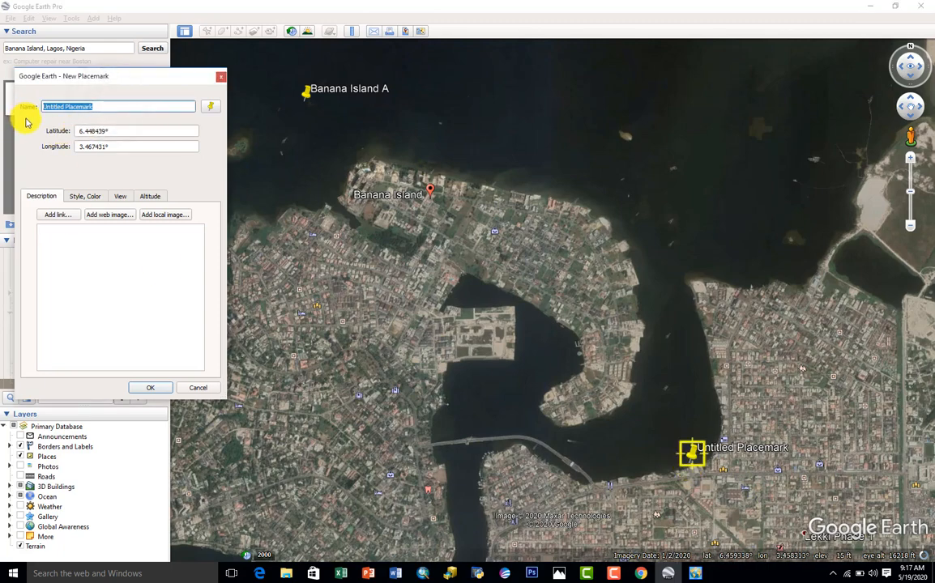
pyautogui.write('Banana Island')
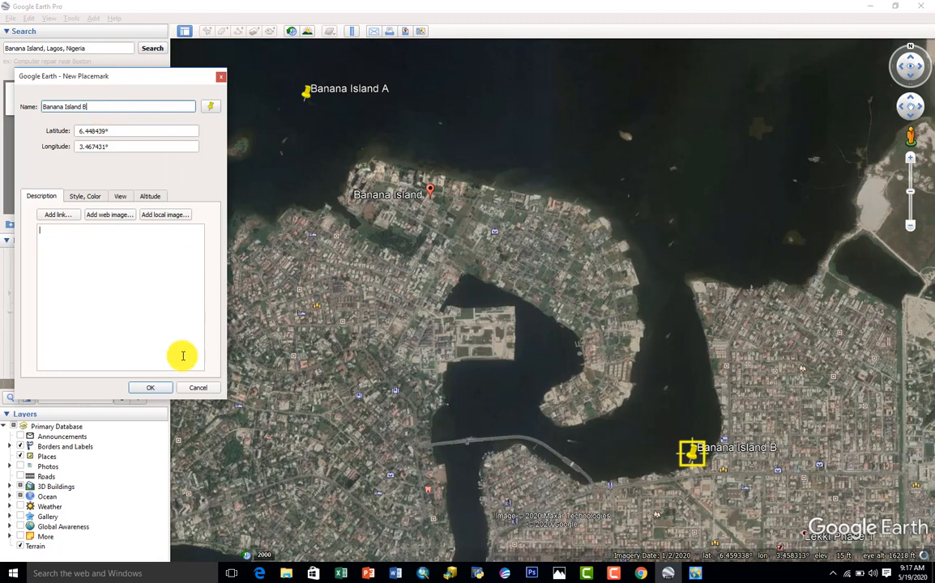
pyautogui.click(153, 388)
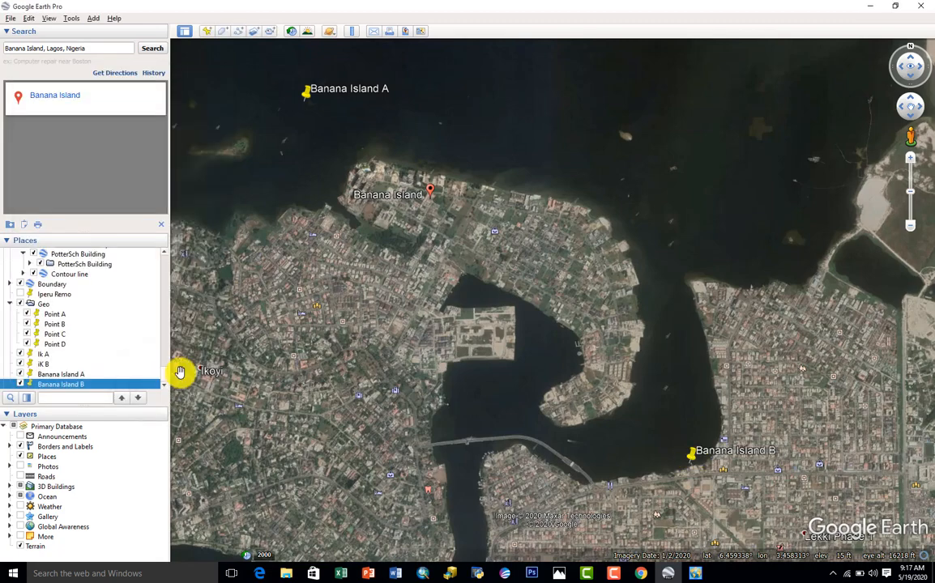
# Step: Copy the latitude 6.472820° from the Banana Island A placemark's properties into Top Latitude in Universal Maps Downloader
pyautogui.click(694, 573)
pyautogui.moveTo(312, 98); pyautogui.dragTo(597, 78)
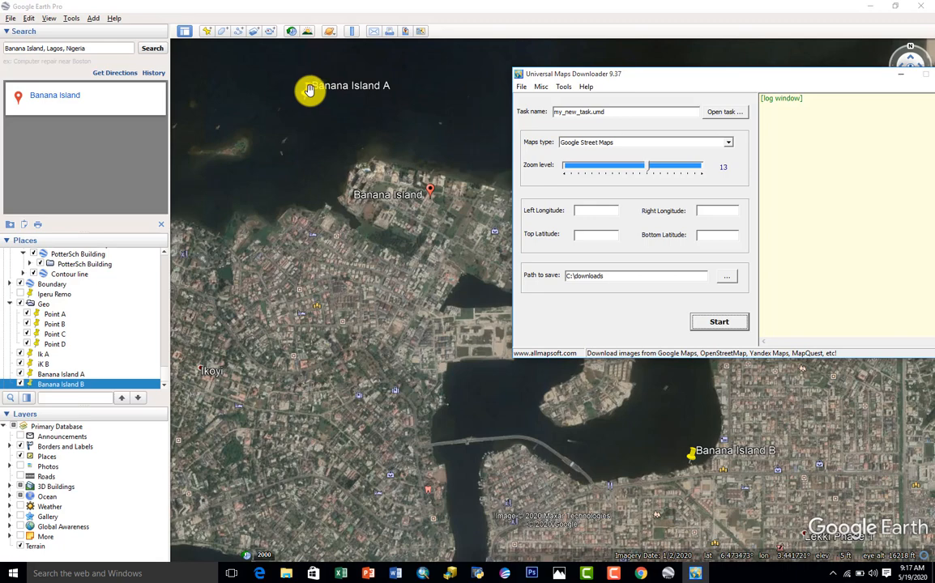
pyautogui.rightClick(309, 90)
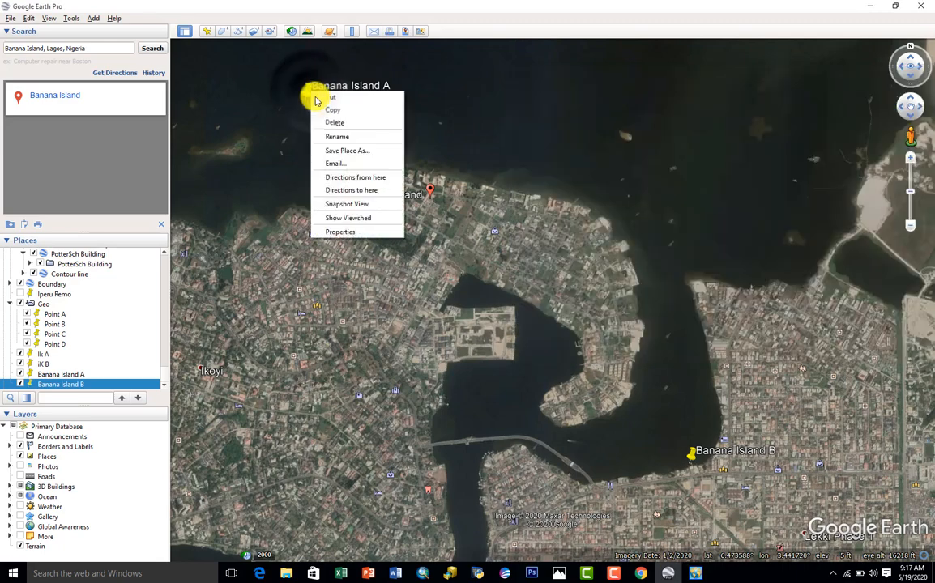
pyautogui.click(335, 234)
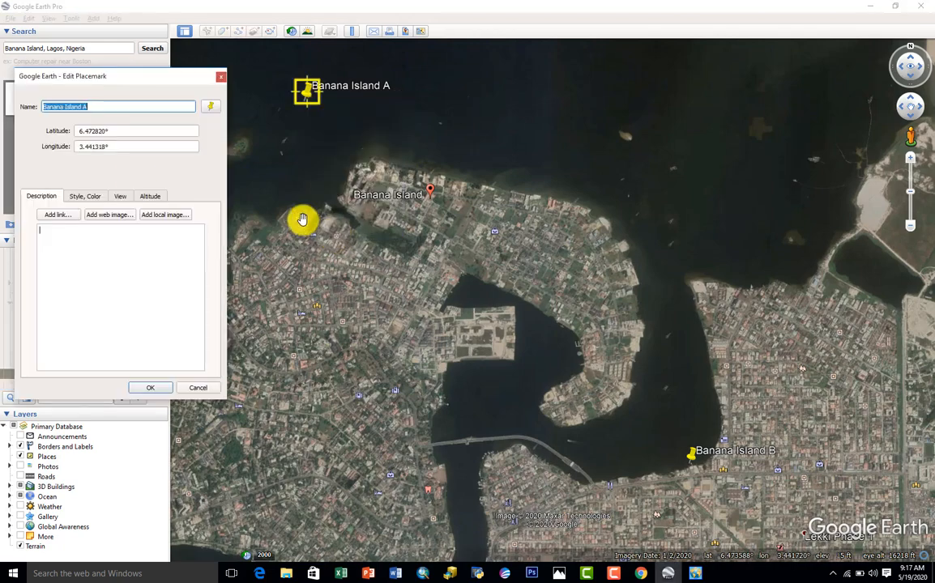
pyautogui.click(112, 132)
pyautogui.hotkey('ctrl', 'c')
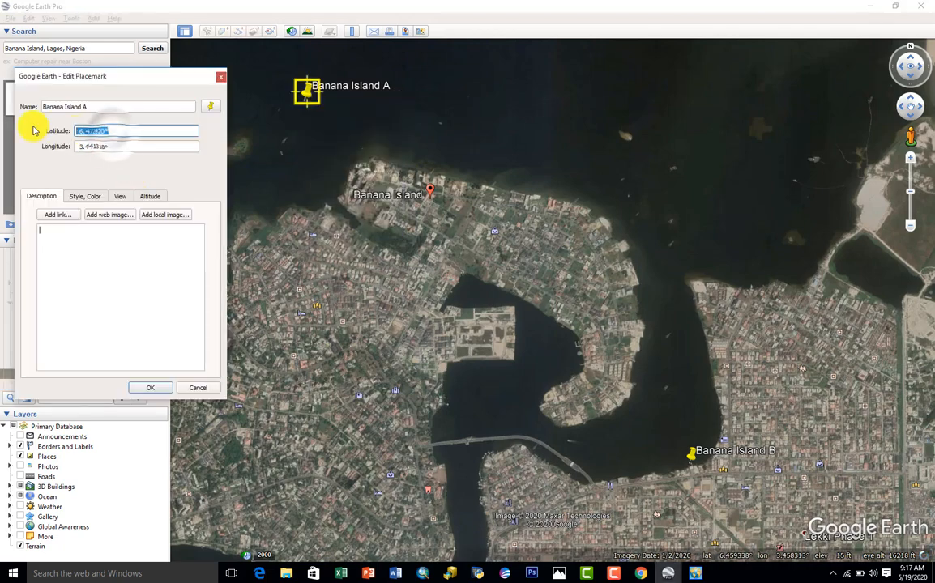
pyautogui.click(695, 572)
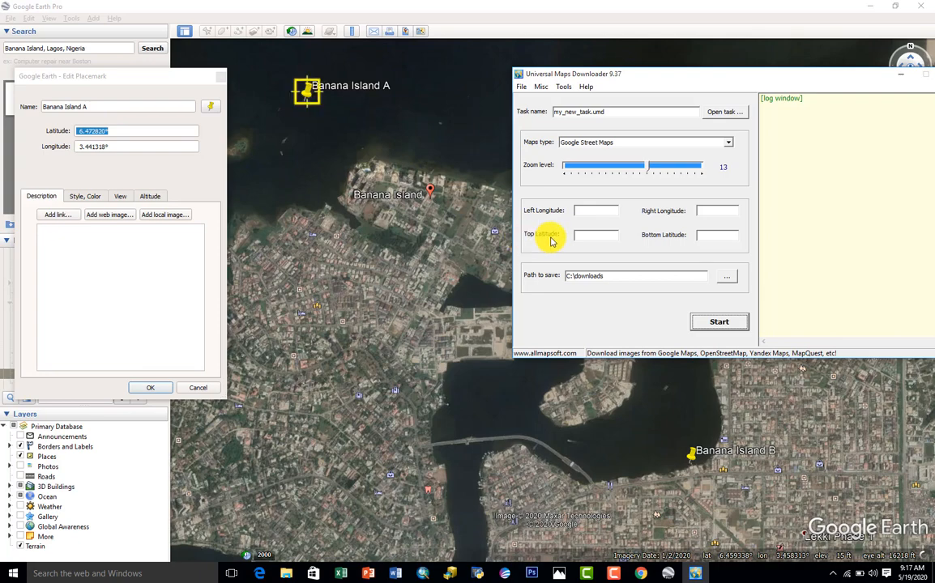
pyautogui.click(584, 240)
pyautogui.hotkey('ctrl', 'v')
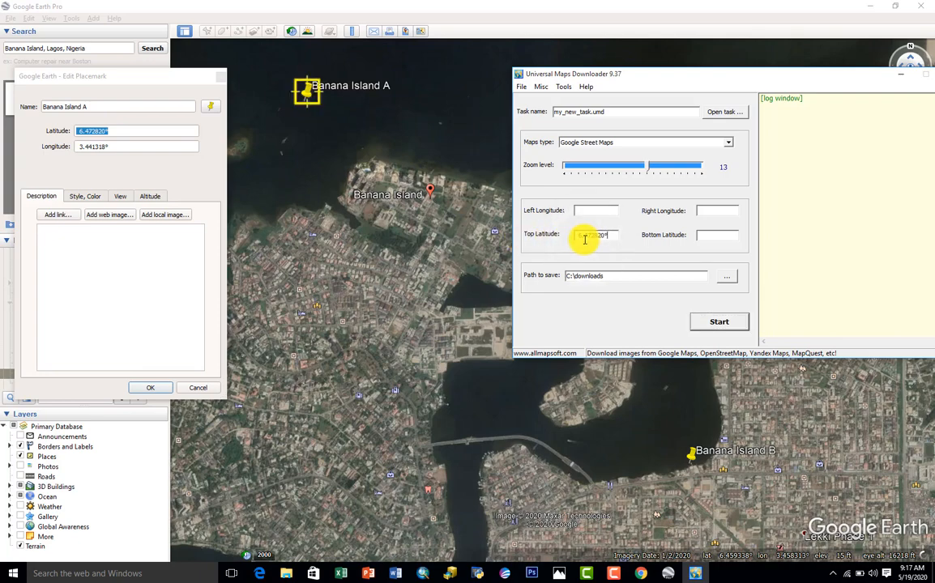
# Step: Copy Banana Island A's longitude 3.441318° into Left Longitude in Universal Maps Downloader, and close the placemark's properties
pyautogui.click(89, 146)
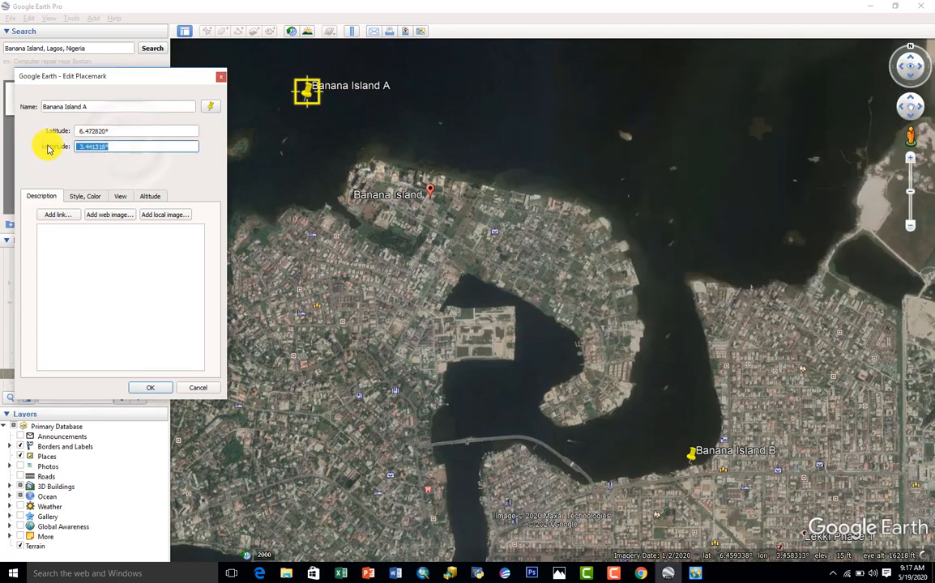
pyautogui.click(695, 574)
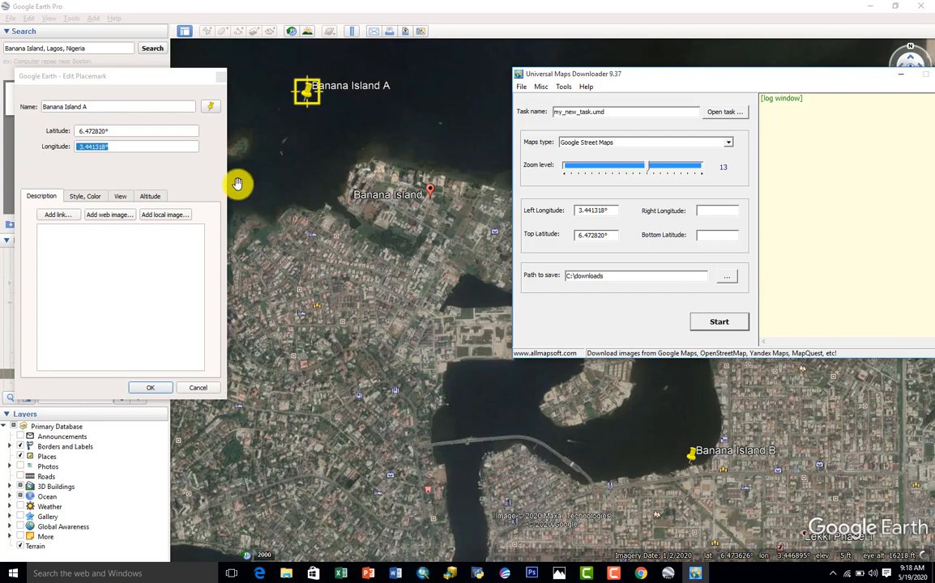
pyautogui.click(140, 387)
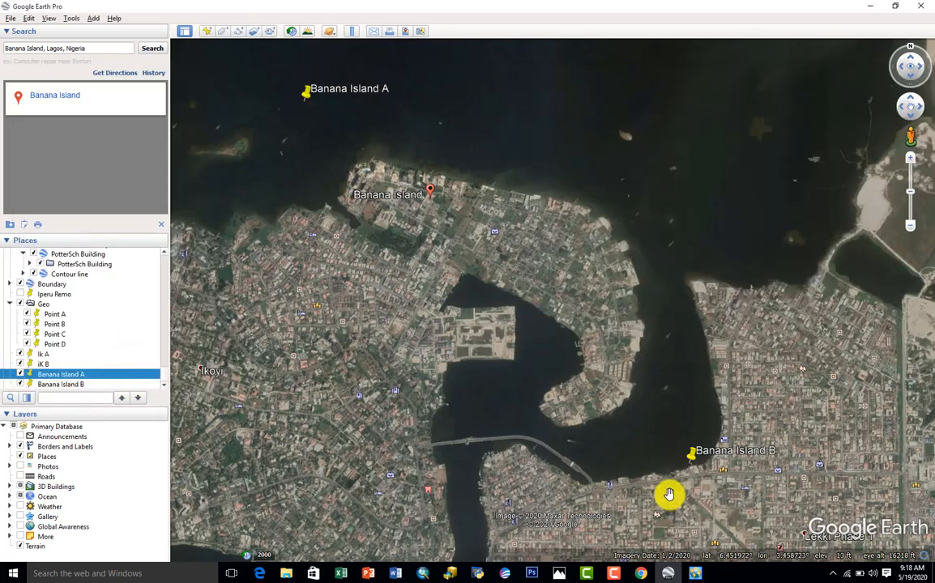
# Step: Copy the longitude 3.467431° from the Banana Island B placemark's properties into Right Longitude in Universal Maps Downloader, leaving Bottom Latitude empty
pyautogui.rightClick(692, 455)
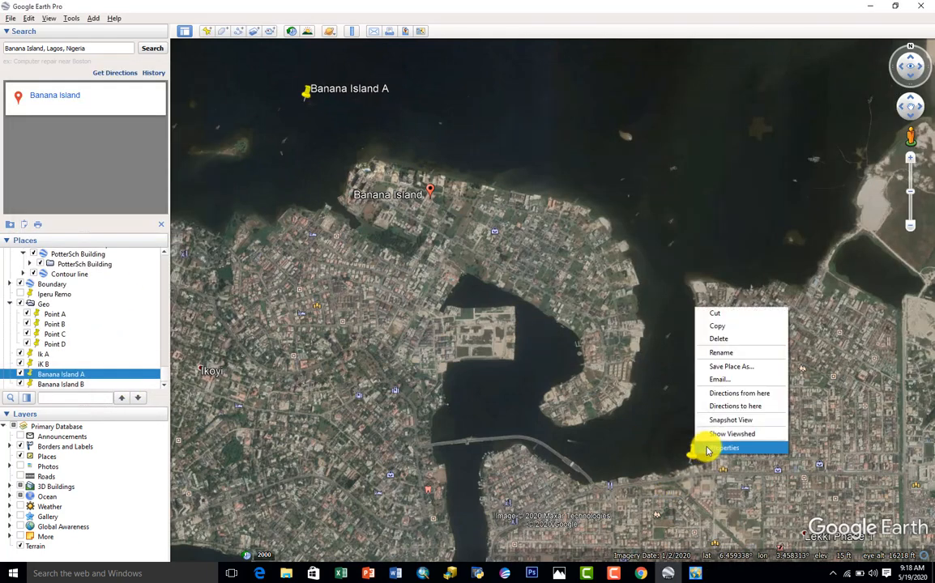
pyautogui.click(698, 446)
pyautogui.click(693, 572)
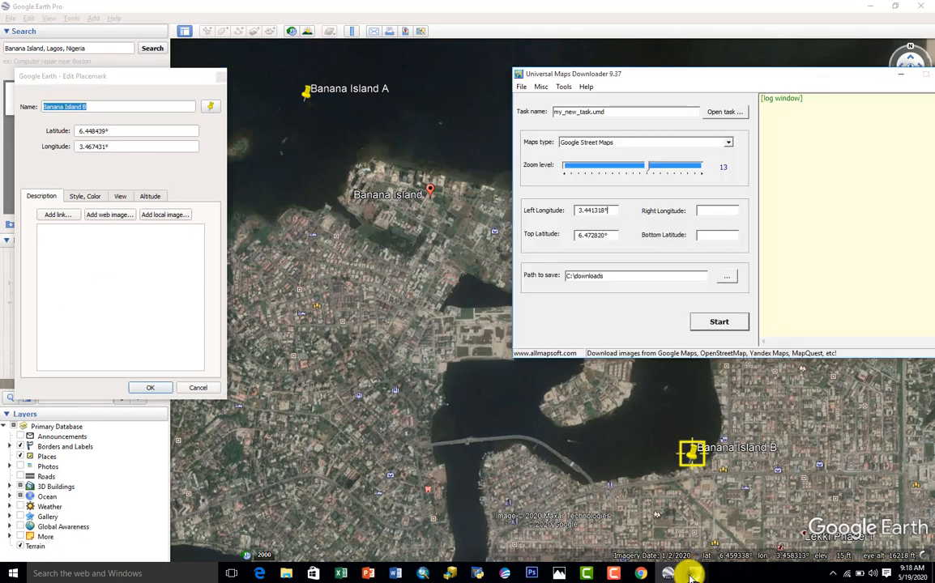
pyautogui.click(113, 147)
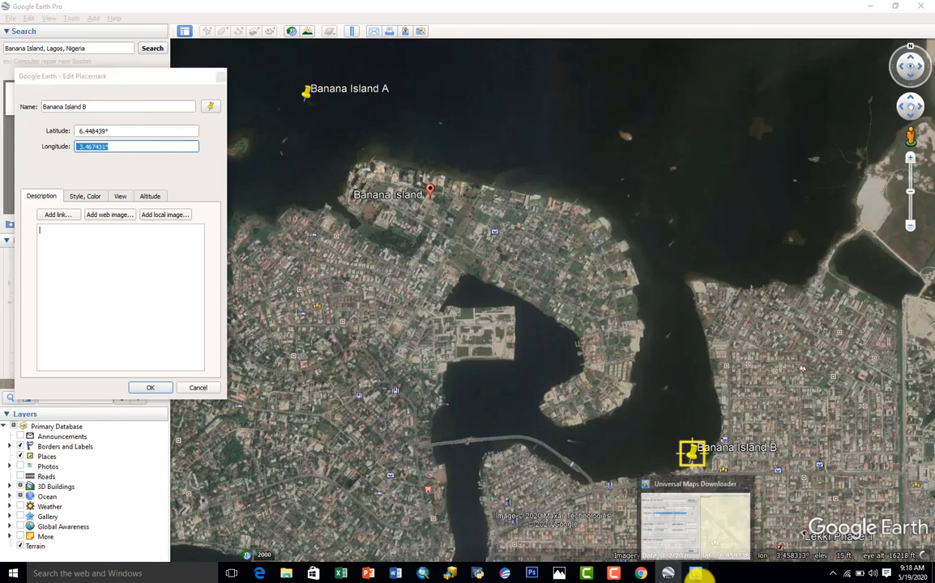
pyautogui.click(696, 575)
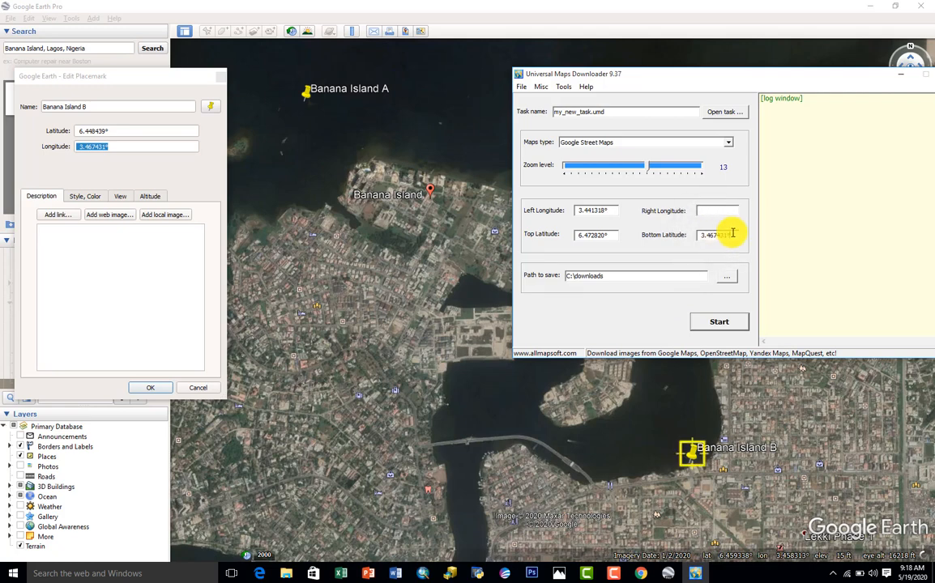
pyautogui.moveTo(733, 234); pyautogui.dragTo(663, 242)
pyautogui.hotkey('ctrl', 'c')
pyautogui.press('BackSpace')
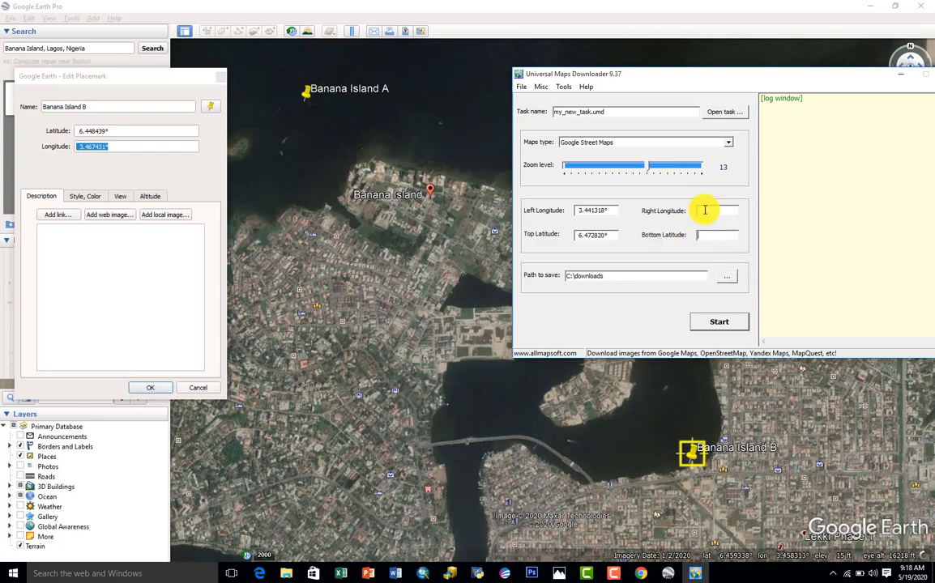
pyautogui.hotkey('ctrl', 'v')
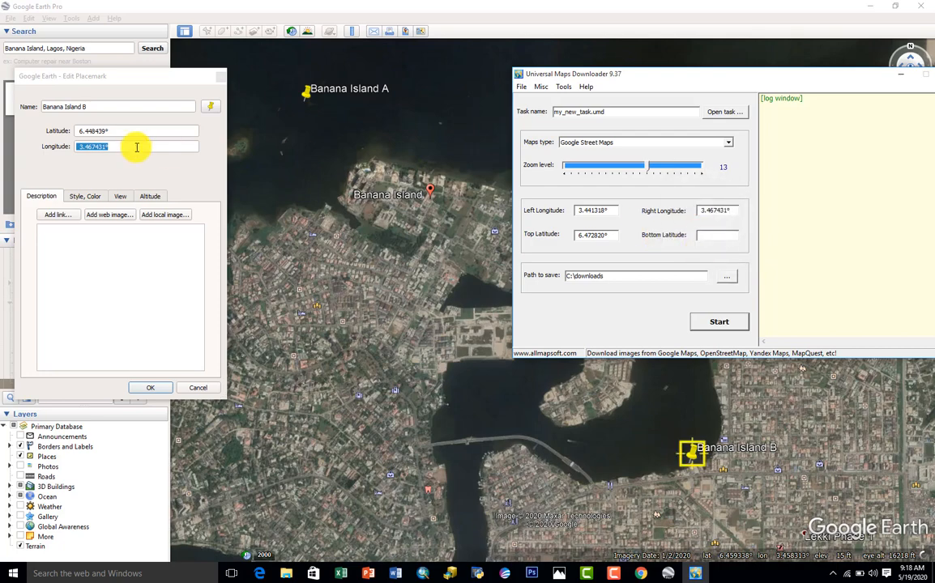
# Step: Copy Banana Island B's latitude 6.448439° into Bottom Latitude in Universal Maps Downloader
pyautogui.moveTo(127, 134); pyautogui.dragTo(52, 131)
pyautogui.hotkey('ctrl', 'c')
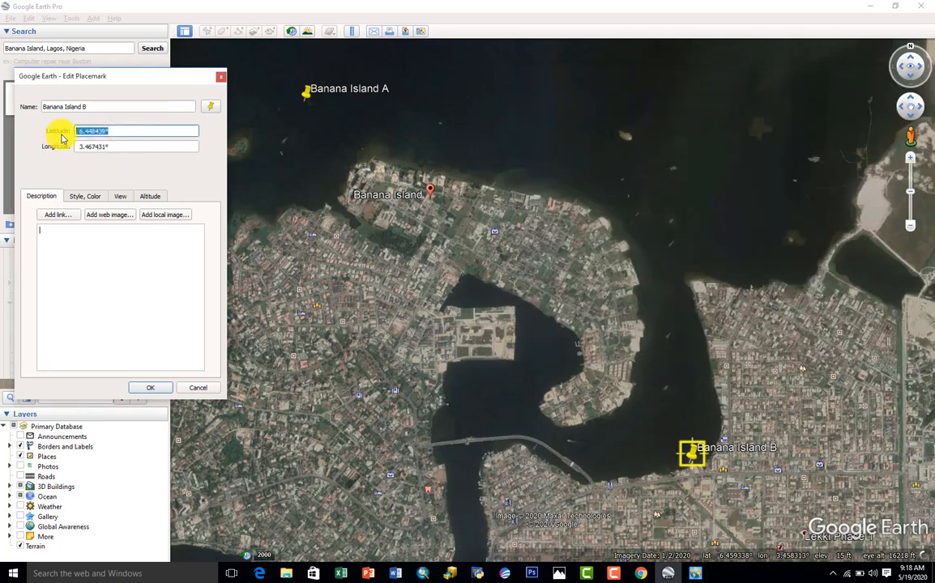
pyautogui.click(697, 572)
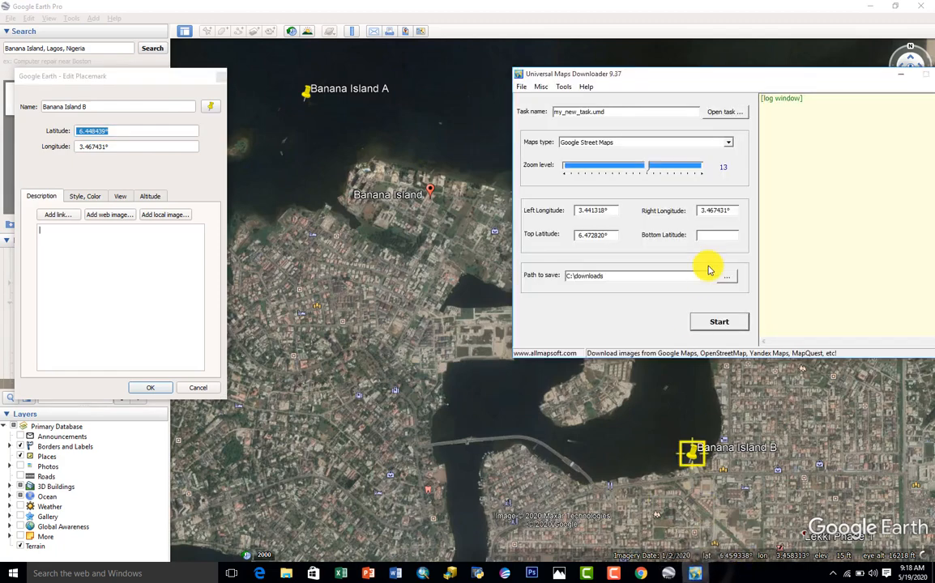
pyautogui.click(719, 235)
pyautogui.hotkey('ctrl', 'v')
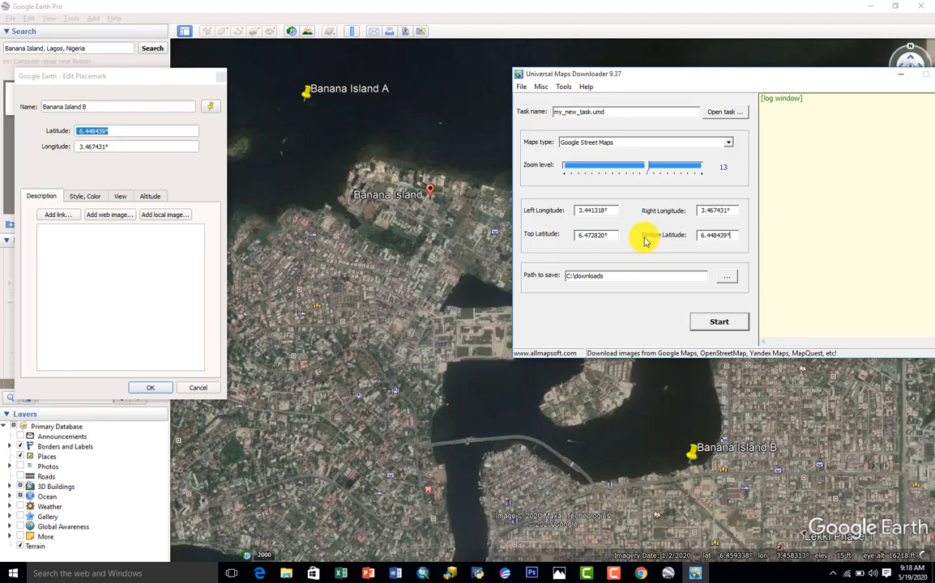
# Step: Clear the open windows, including Universal Maps Downloader, off the desktop and create a new folder there
pyautogui.press('super+d')
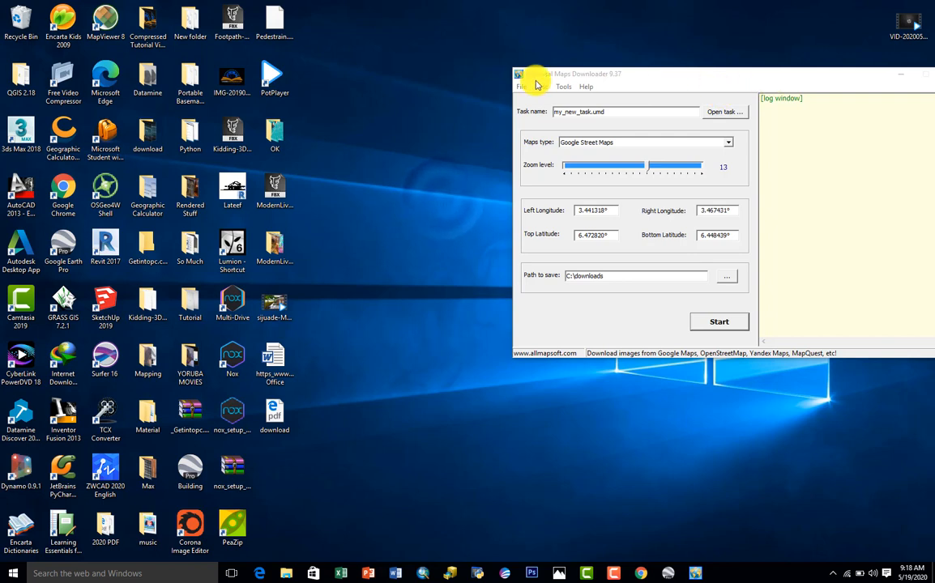
pyautogui.moveTo(671, 80); pyautogui.dragTo(584, 84)
pyautogui.click(813, 80)
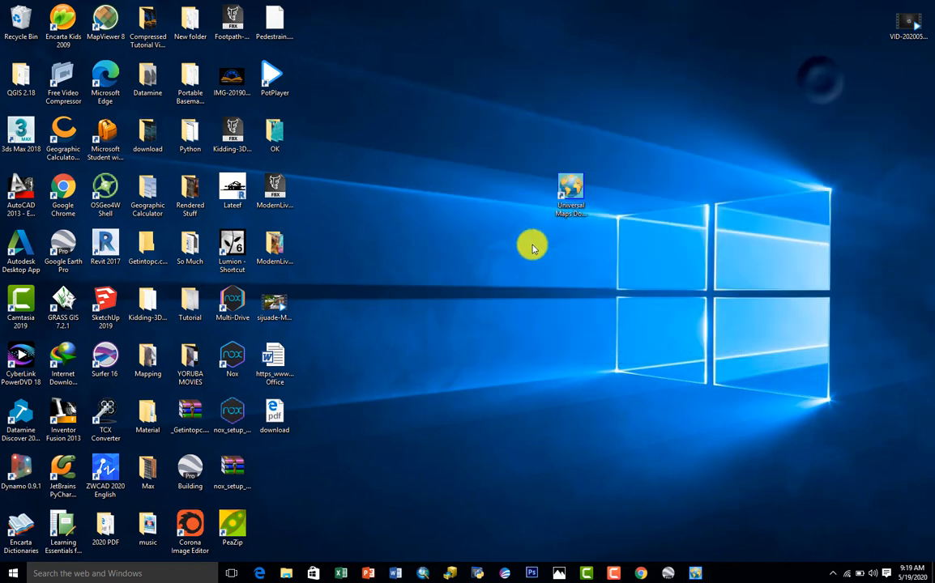
pyautogui.rightClick(444, 228)
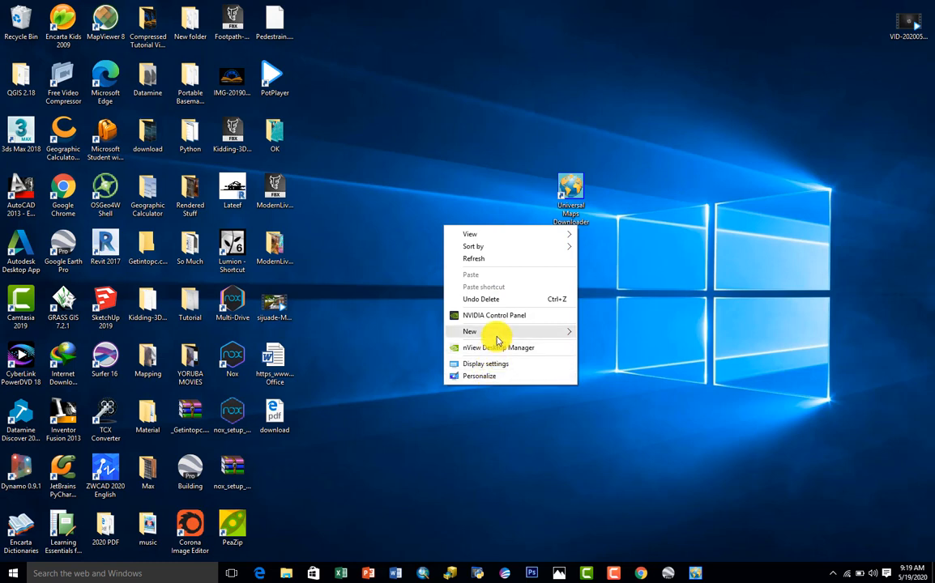
pyautogui.moveTo(493, 332)
pyautogui.click(620, 332)
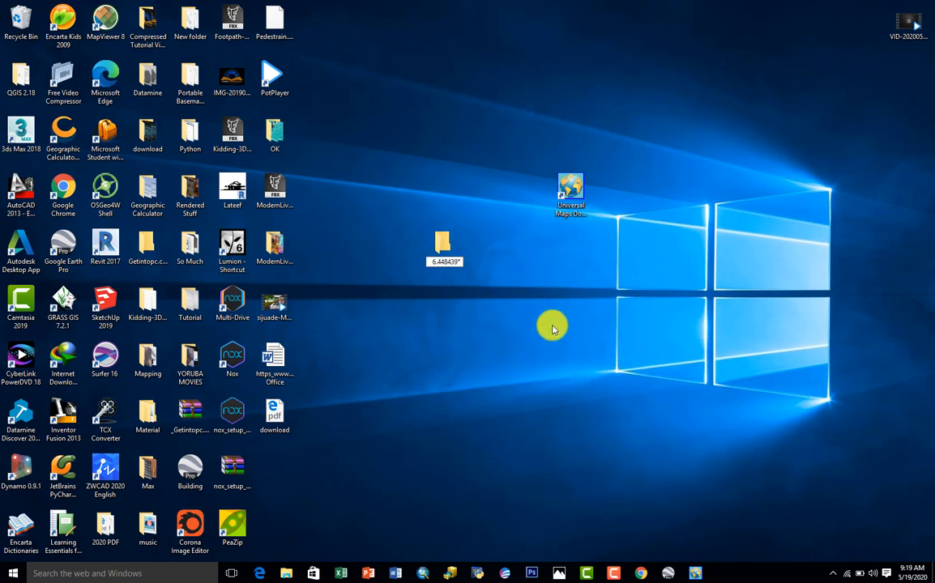
# Step: Name the new desktop folder Banana Island and place it just below the Universal Maps Downloader shortcut
pyautogui.moveTo(459, 263); pyautogui.dragTo(392, 260)
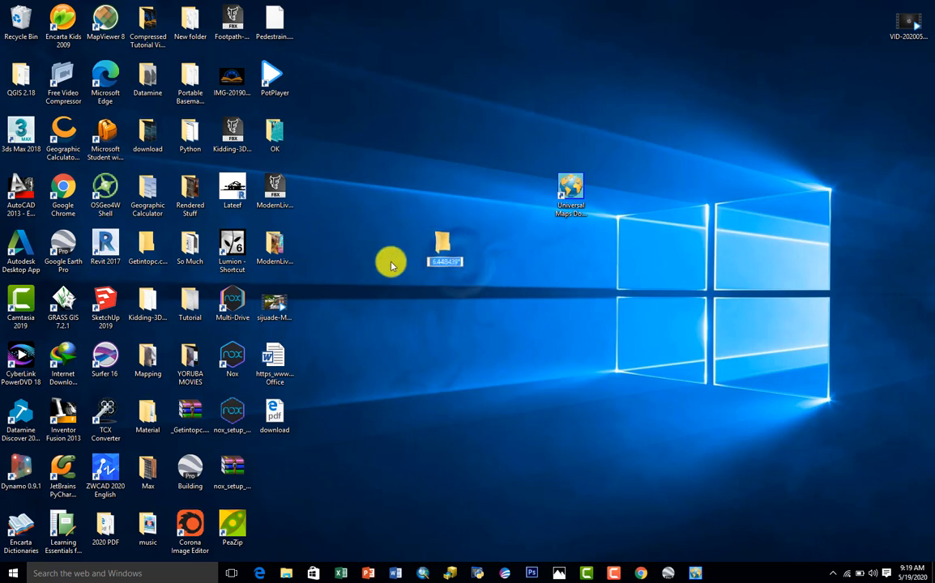
pyautogui.write('bA')
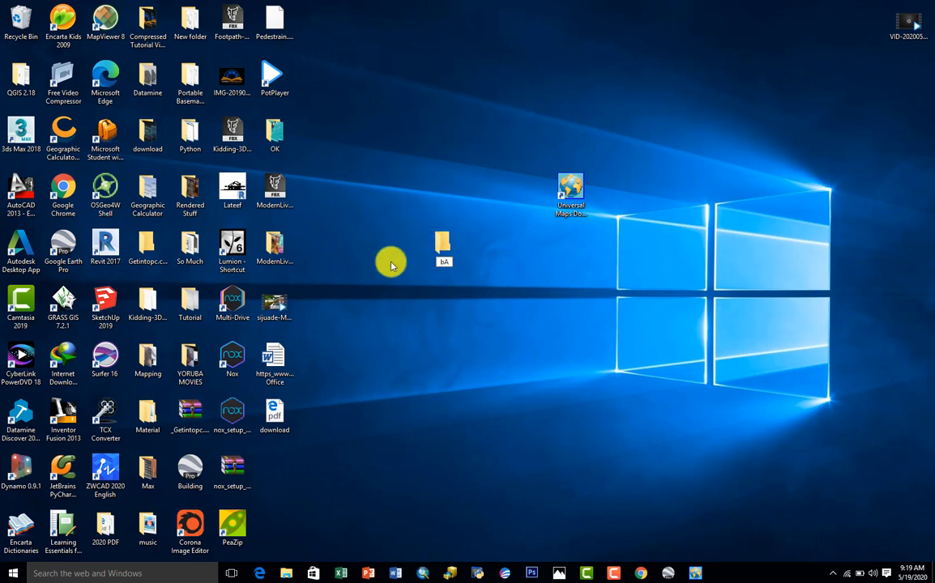
pyautogui.press('BackSpace')
pyautogui.press('BackSpace')
pyautogui.write('Banana Island')
pyautogui.click(443, 250)
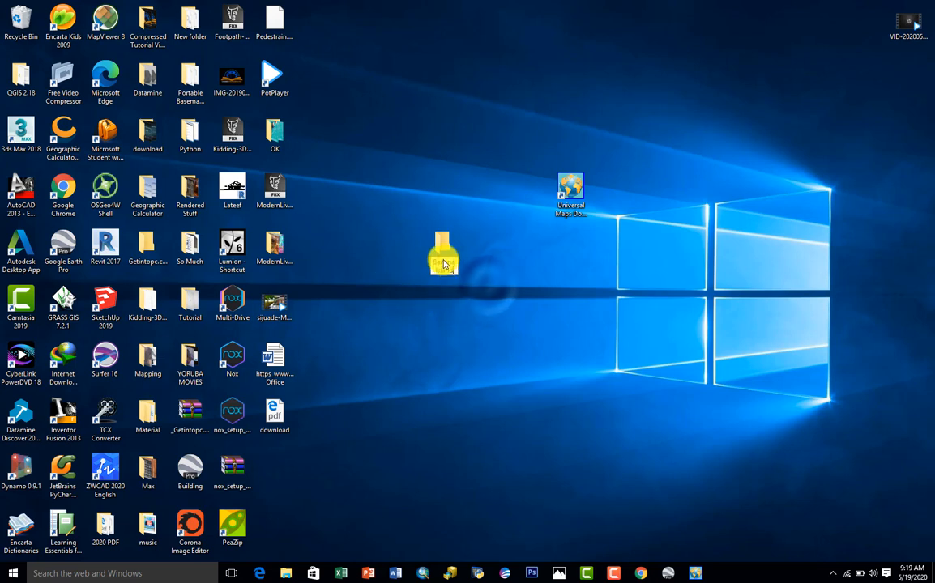
pyautogui.moveTo(453, 229); pyautogui.dragTo(486, 264)
# Step: Switch back to Universal Maps Downloader and open a task named Banana Island inside the desktop's Banana Island folder
pyautogui.click(693, 572)
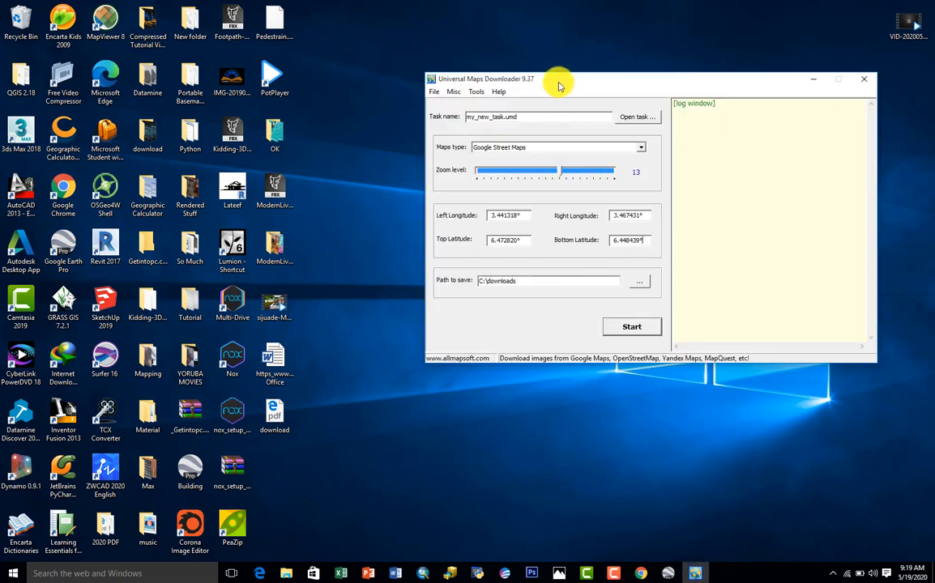
pyautogui.moveTo(558, 83); pyautogui.dragTo(530, 285)
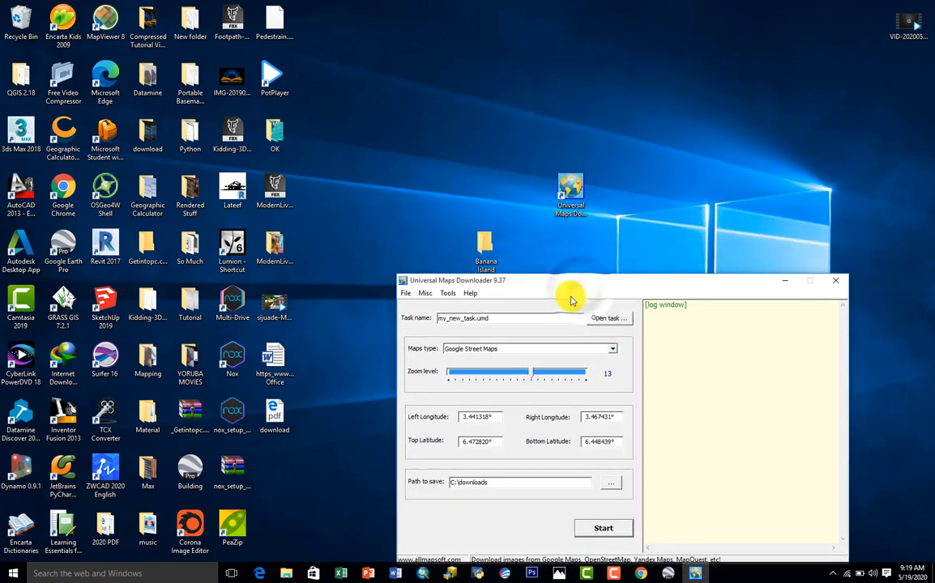
pyautogui.moveTo(569, 288); pyautogui.dragTo(620, 94)
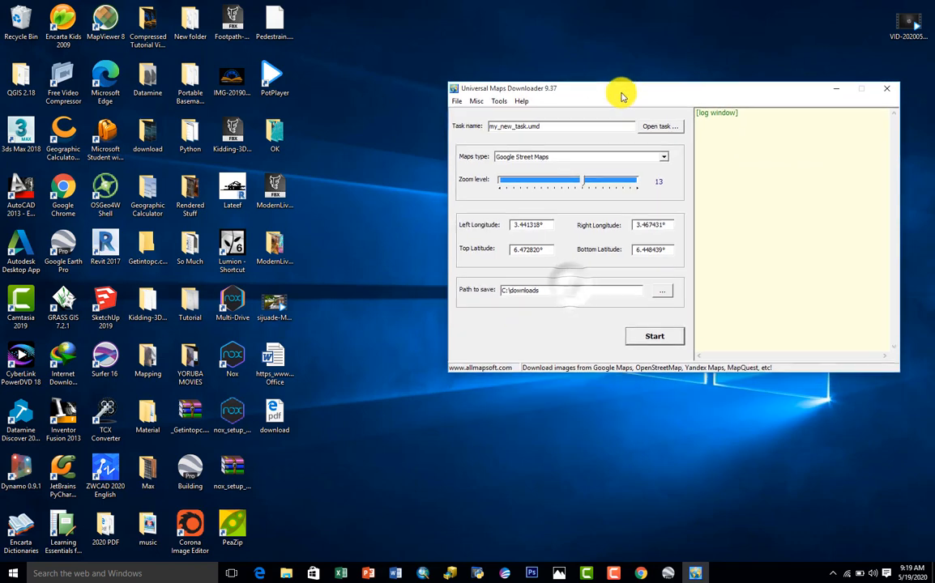
pyautogui.click(654, 129)
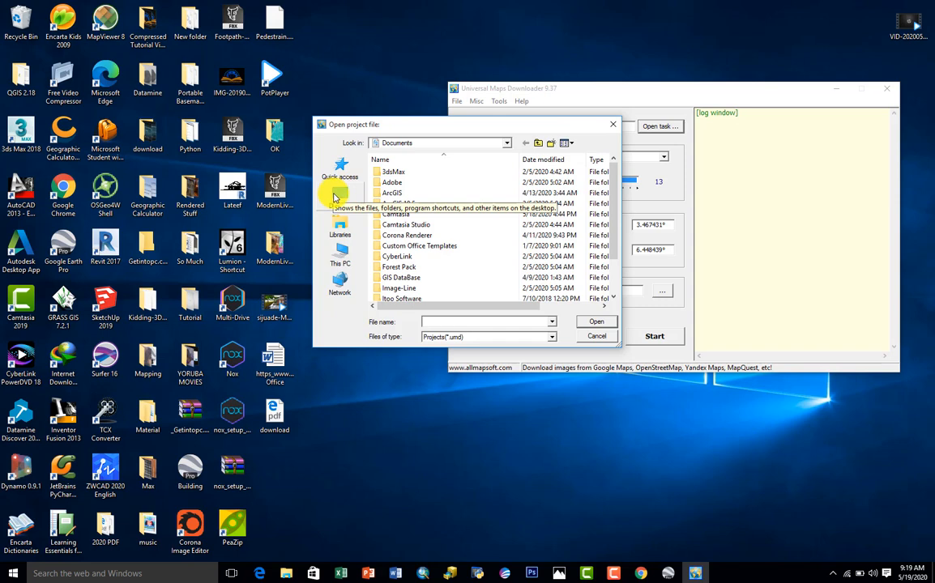
pyautogui.click(339, 196)
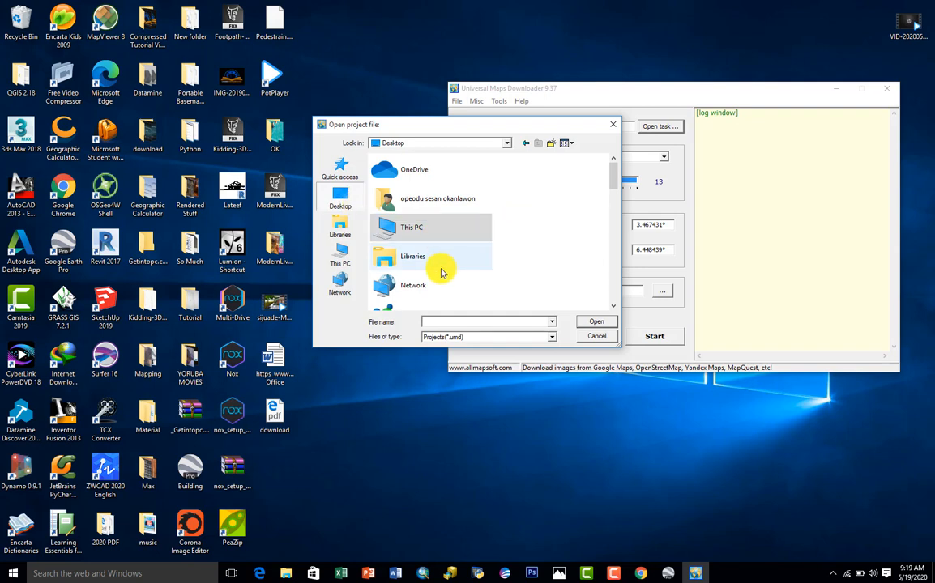
pyautogui.scroll(-2, 442, 271)
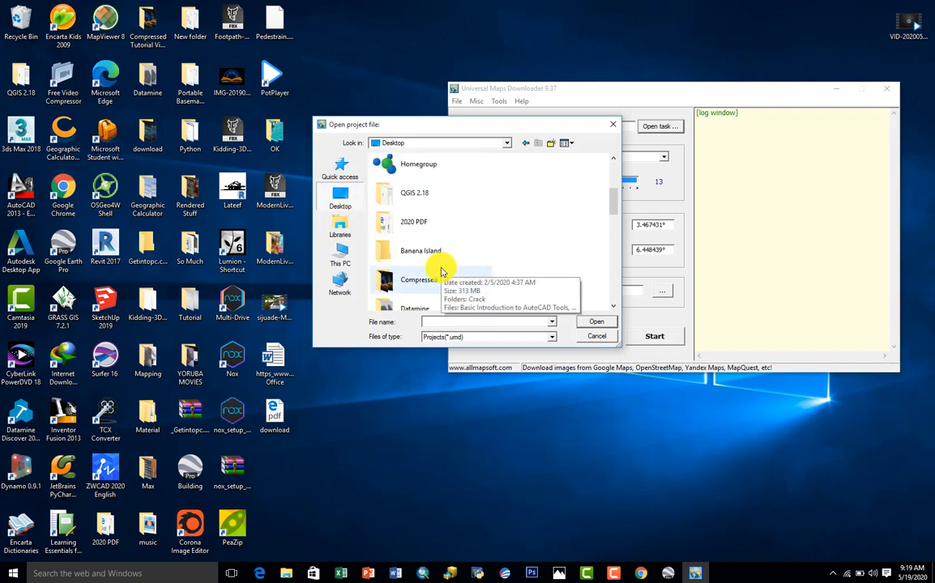
pyautogui.scroll(-1, 442, 271)
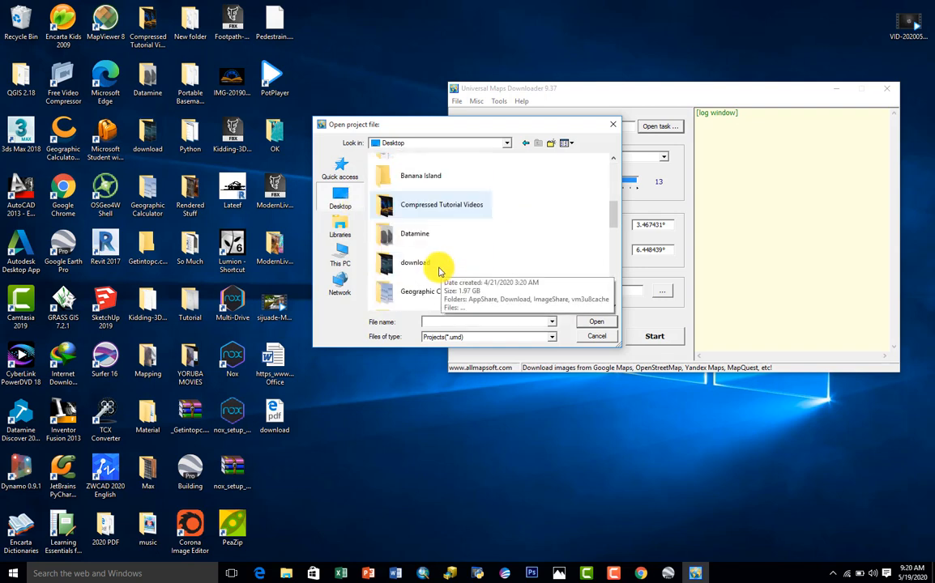
pyautogui.scroll(-2, 441, 271)
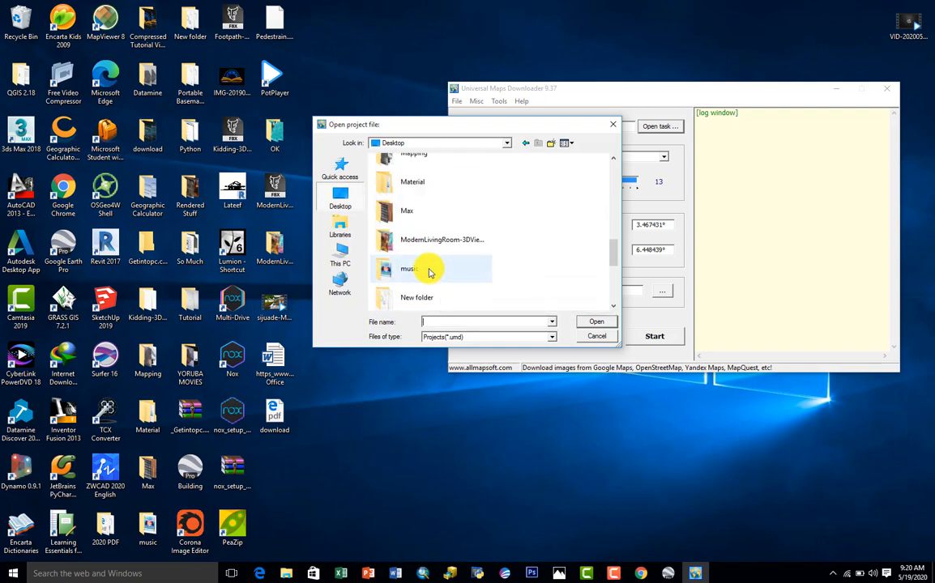
pyautogui.scroll(3, 423, 251)
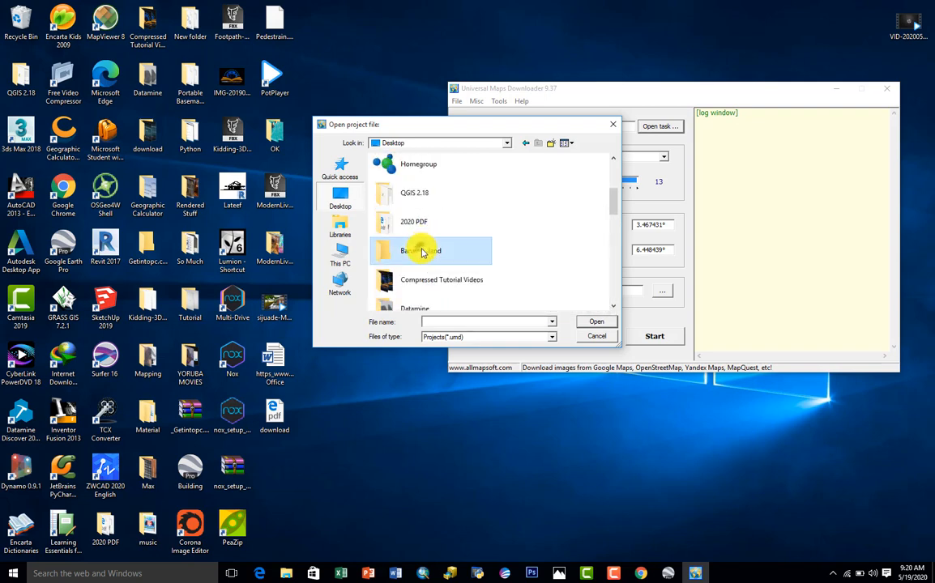
pyautogui.click(411, 259)
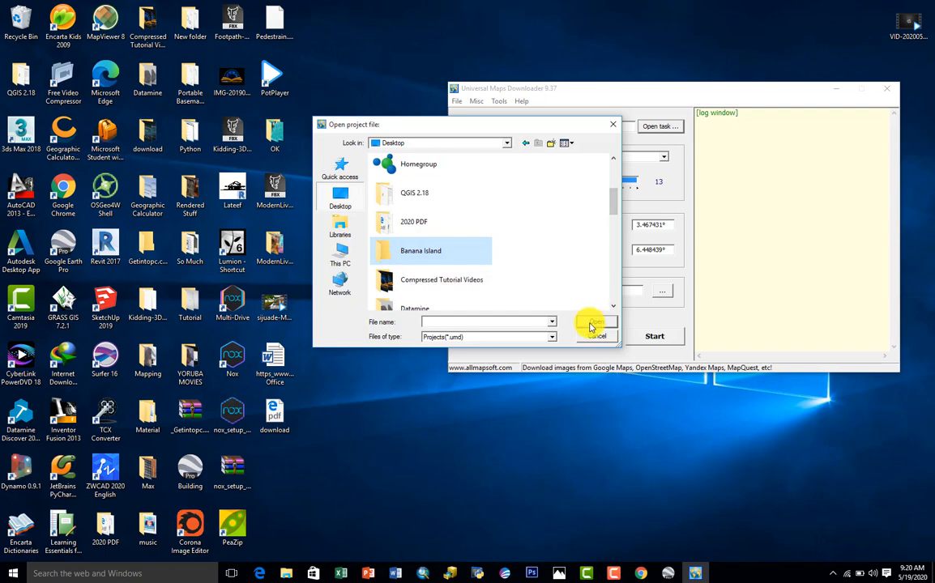
pyautogui.click(588, 324)
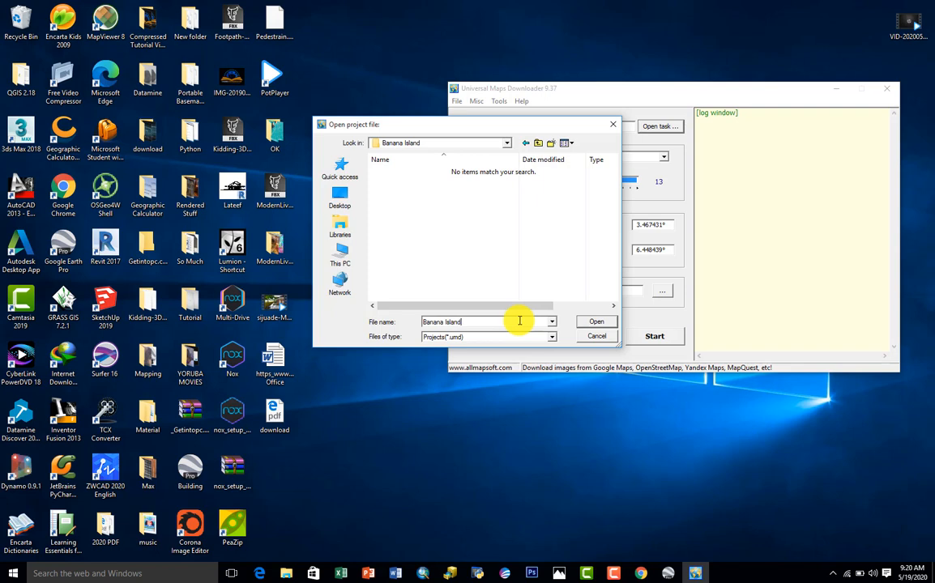
pyautogui.click(594, 322)
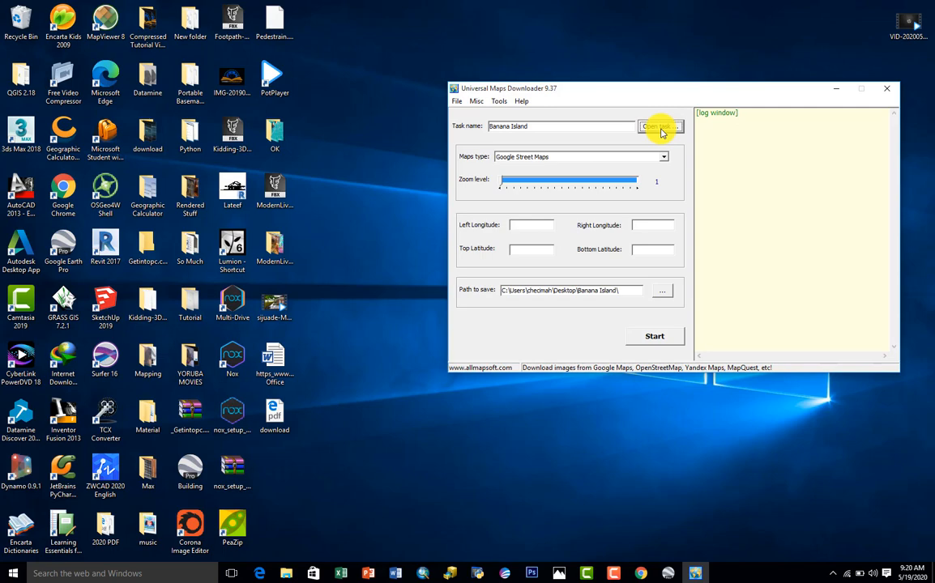
# Step: Copy the latitude 6.472820° from Banana Island A's properties in Google Earth Pro into Top Latitude of the Banana Island task
pyautogui.click(668, 572)
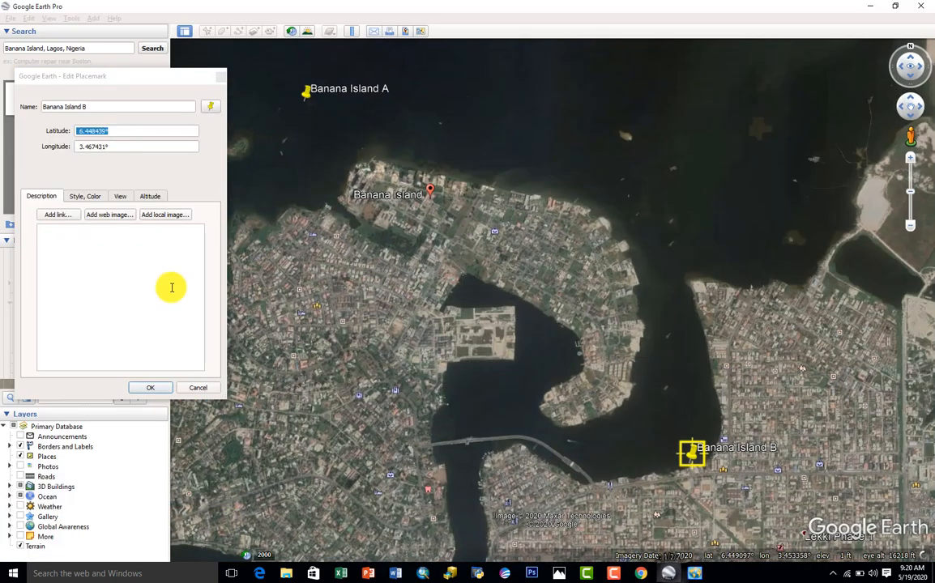
pyautogui.click(194, 391)
pyautogui.rightClick(308, 89)
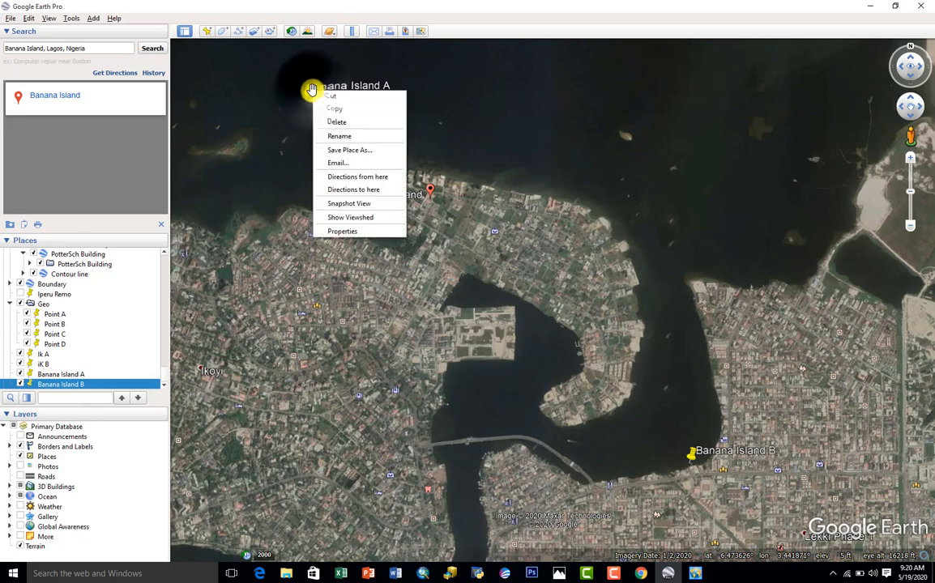
pyautogui.click(347, 232)
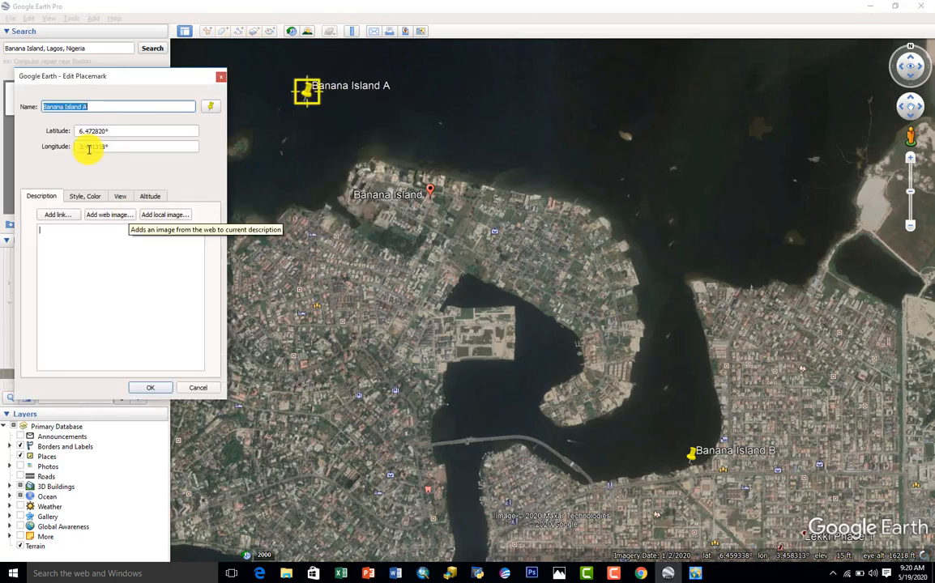
pyautogui.click(114, 131)
pyautogui.hotkey('ctrl', 'c')
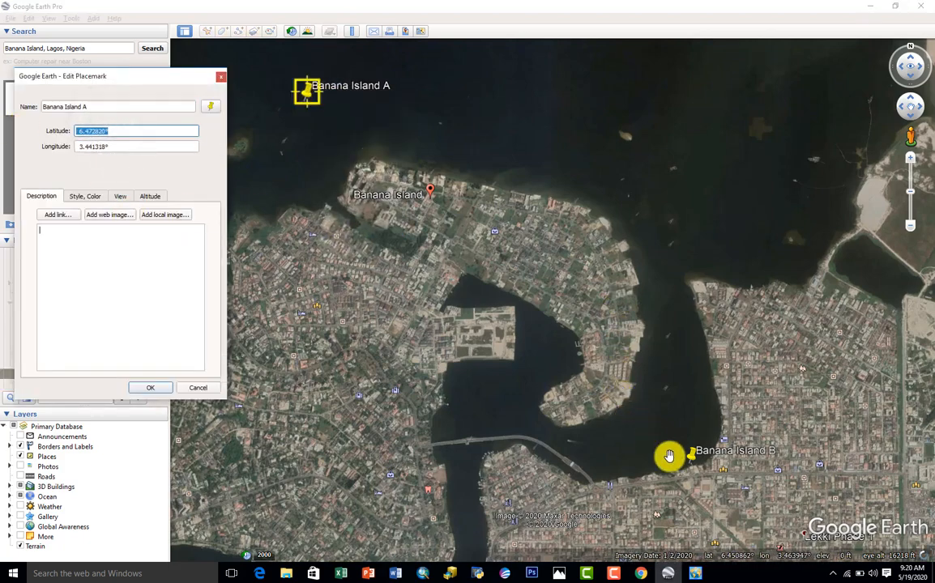
pyautogui.click(695, 574)
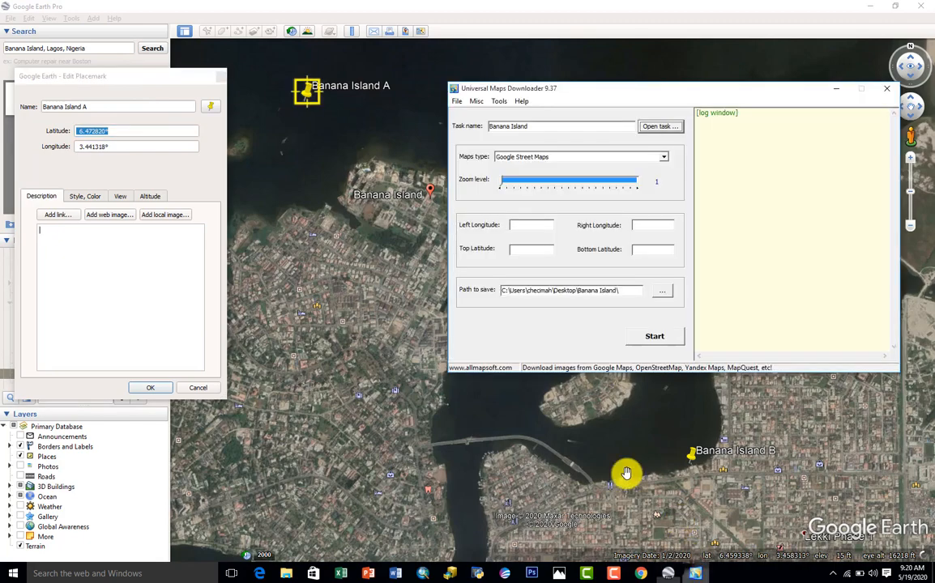
pyautogui.click(524, 249)
pyautogui.hotkey('ctrl', 'v')
# Step: Copy Banana Island A's longitude 3.441318° into the task's Left Longitude and close the placemark's properties
pyautogui.click(115, 146)
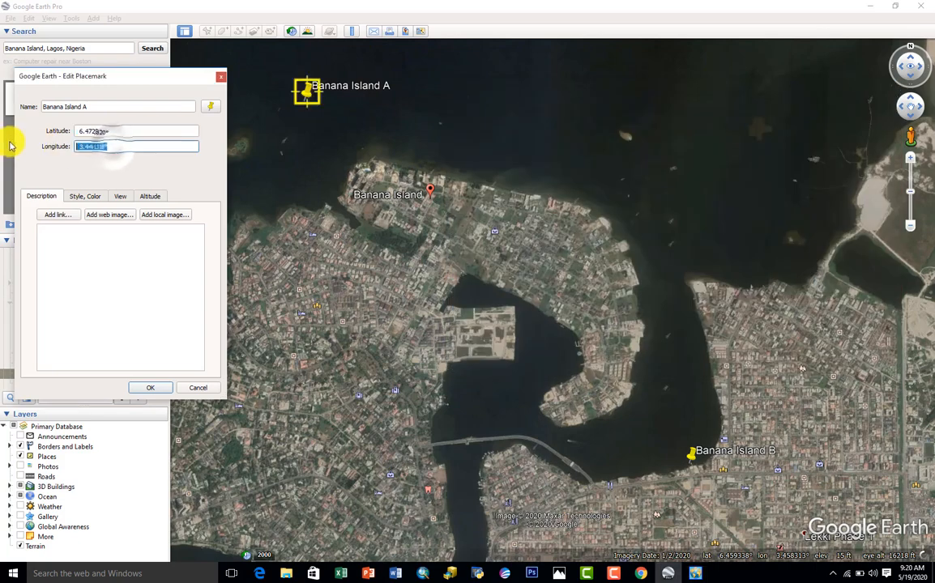
pyautogui.click(695, 574)
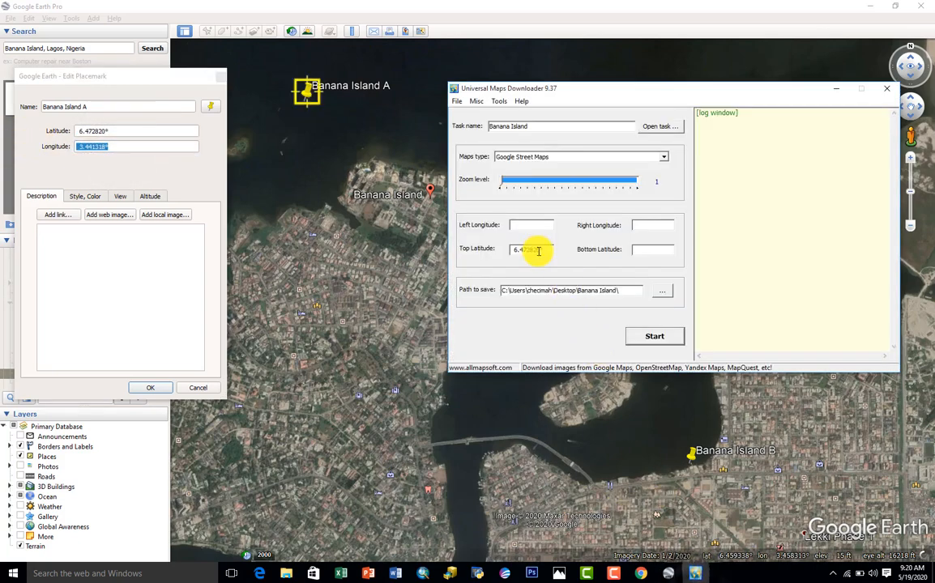
pyautogui.click(534, 227)
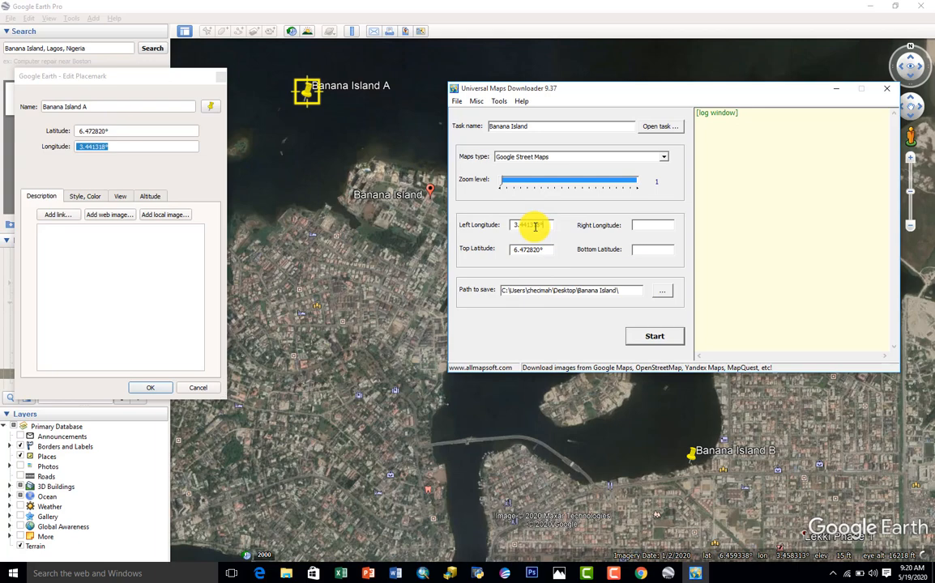
pyautogui.click(151, 388)
# Step: Copy the latitude 6.448439° from Banana Island B's placemark properties into the task's Bottom Latitude
pyautogui.rightClick(700, 454)
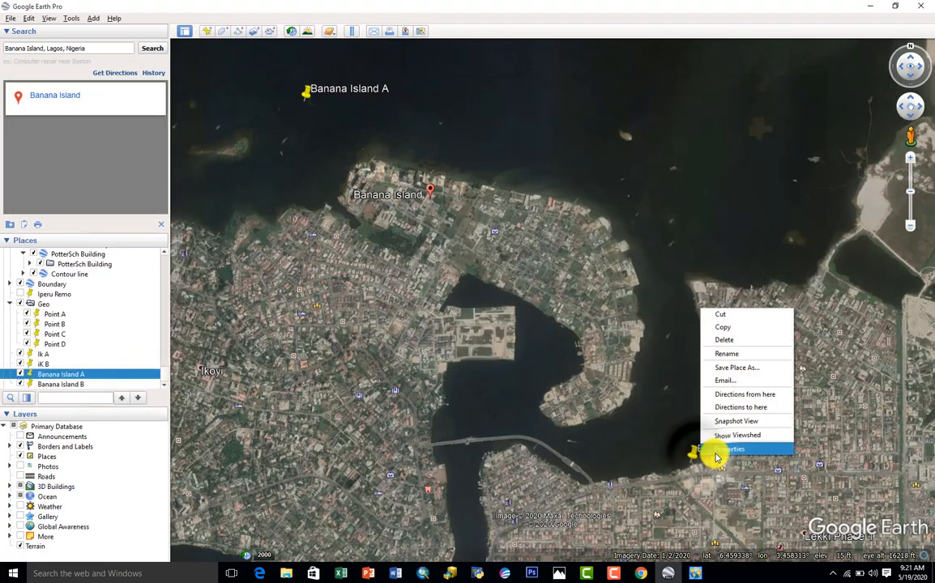
pyautogui.click(716, 449)
pyautogui.moveTo(117, 133); pyautogui.dragTo(11, 126)
pyautogui.hotkey('ctrl', 'c')
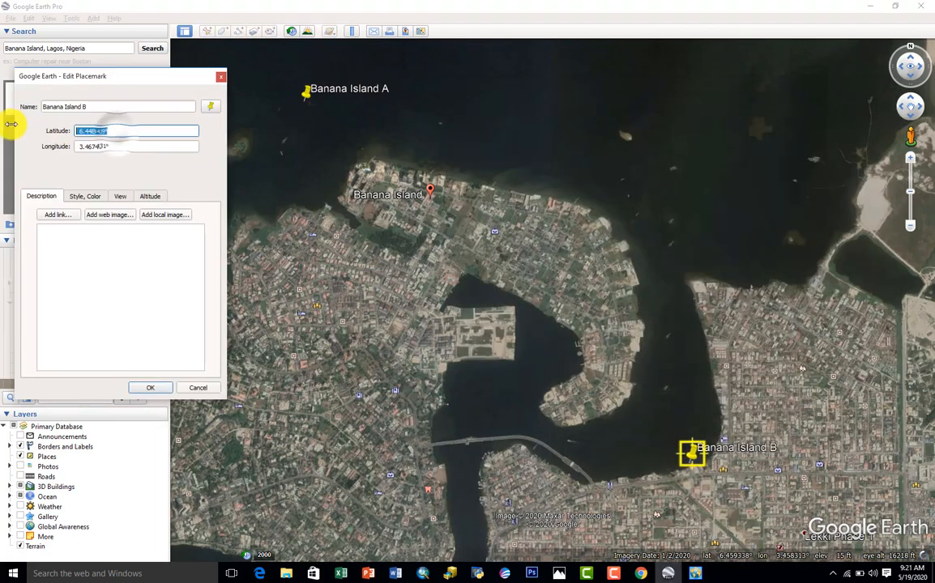
pyautogui.click(694, 573)
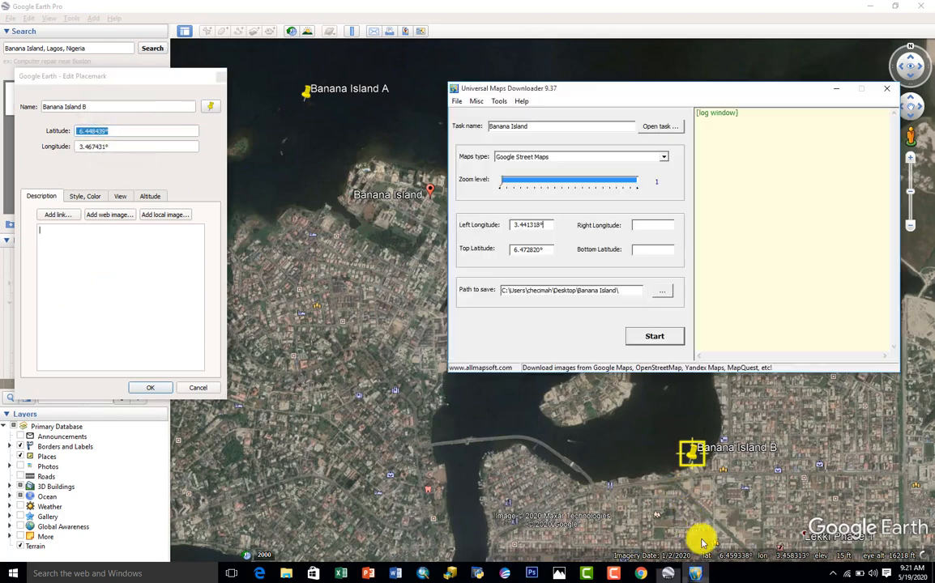
pyautogui.click(640, 253)
pyautogui.hotkey('ctrl', 'v')
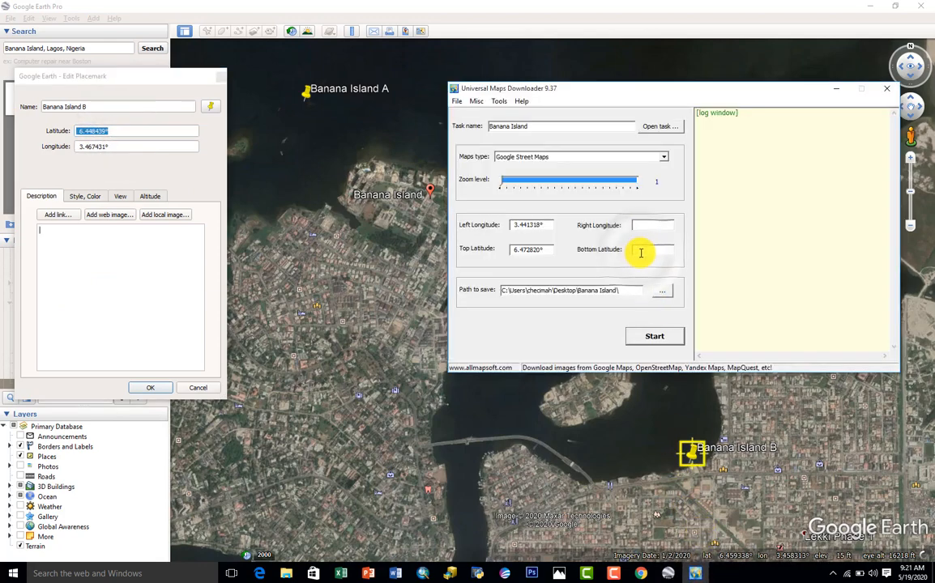
# Step: Copy Banana Island B's longitude 3.467431° into the task's Right Longitude
pyautogui.click(695, 573)
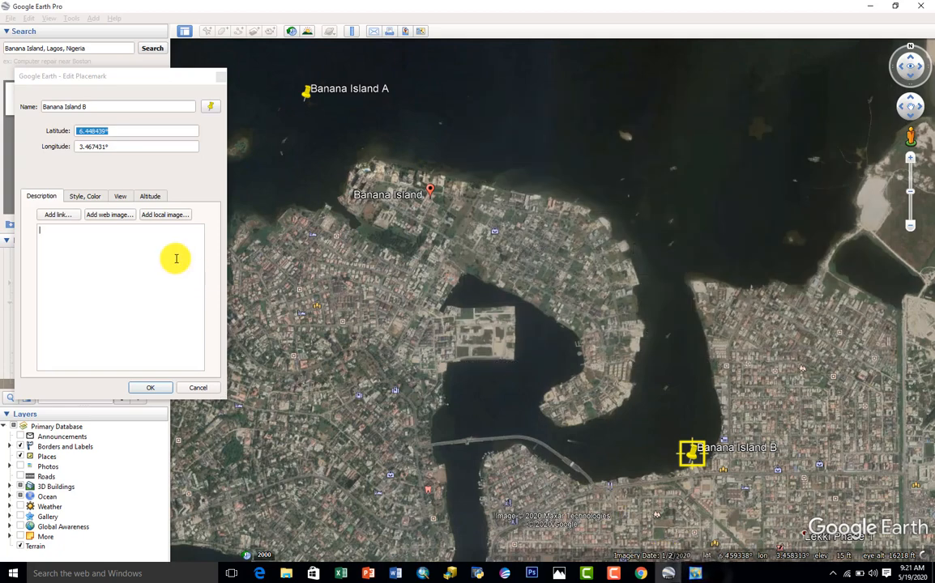
pyautogui.moveTo(129, 148); pyautogui.dragTo(25, 139)
pyautogui.hotkey('ctrl', 'c')
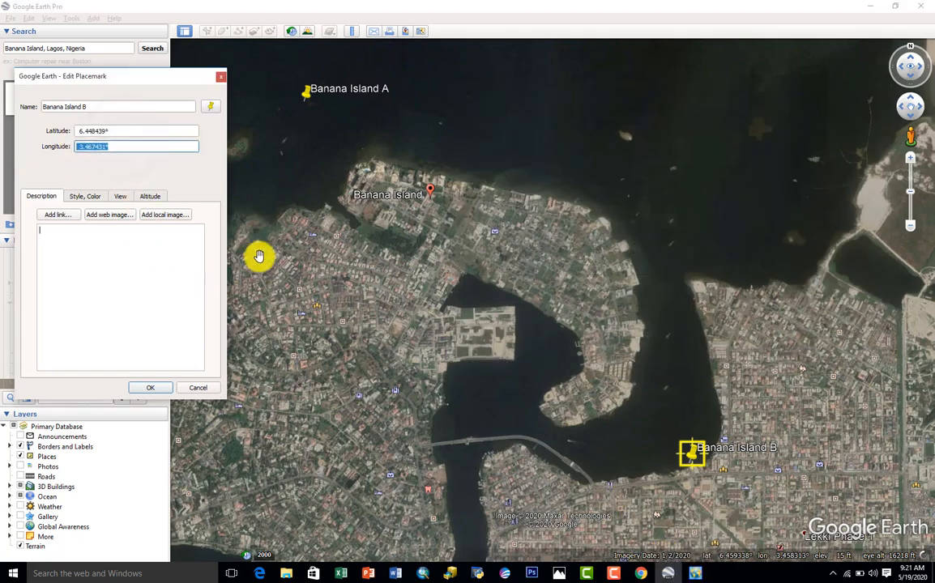
pyautogui.click(695, 572)
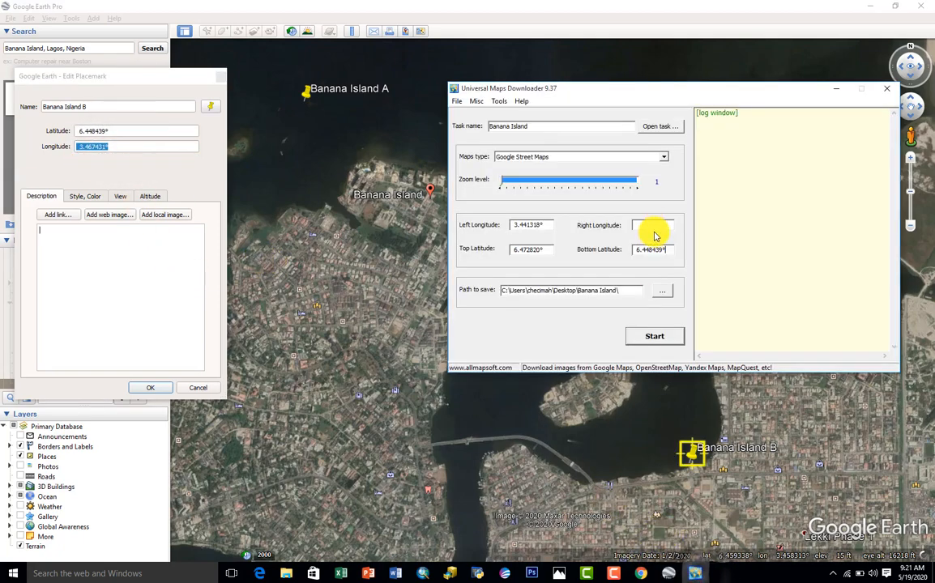
pyautogui.hotkey('ctrl', 'v')
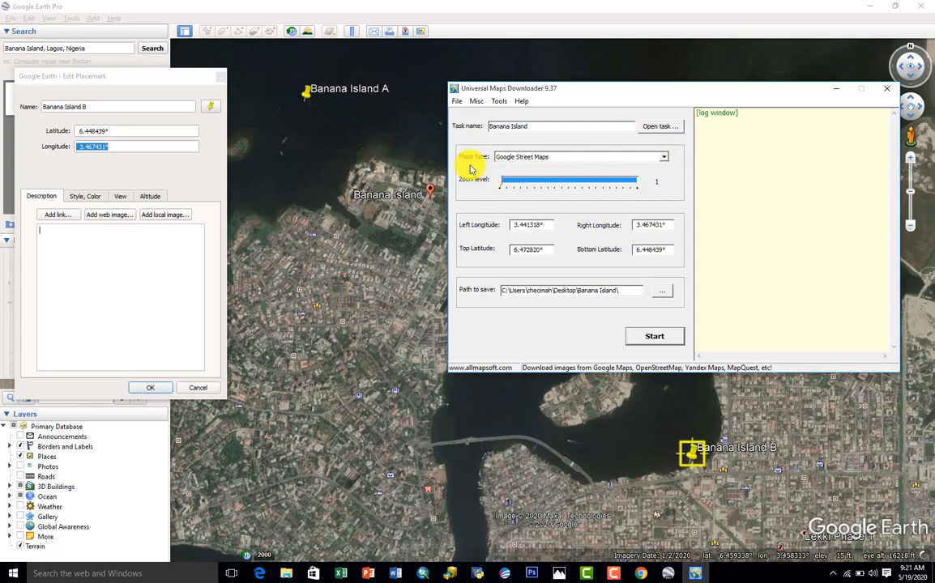
# Step: Set the Banana Island task's maps type to Google Satellite Maps
pyautogui.click(662, 159)
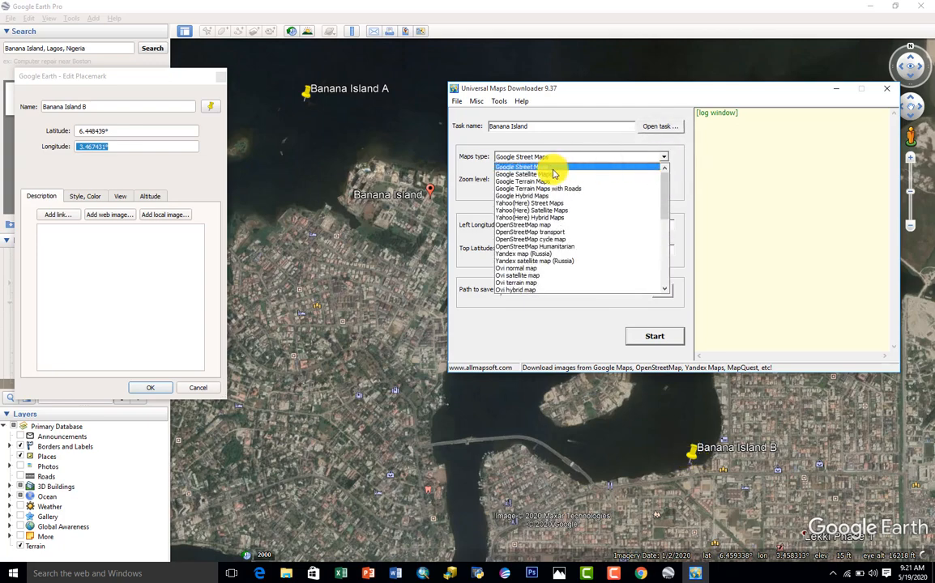
pyautogui.scroll(-10, 539, 251)
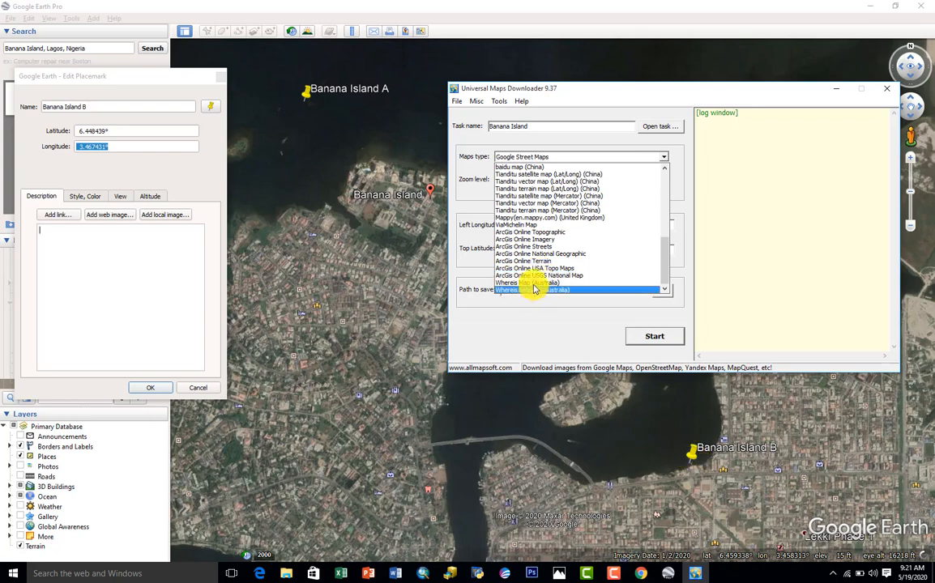
pyautogui.scroll(4, 536, 203)
pyautogui.scroll(4, 541, 200)
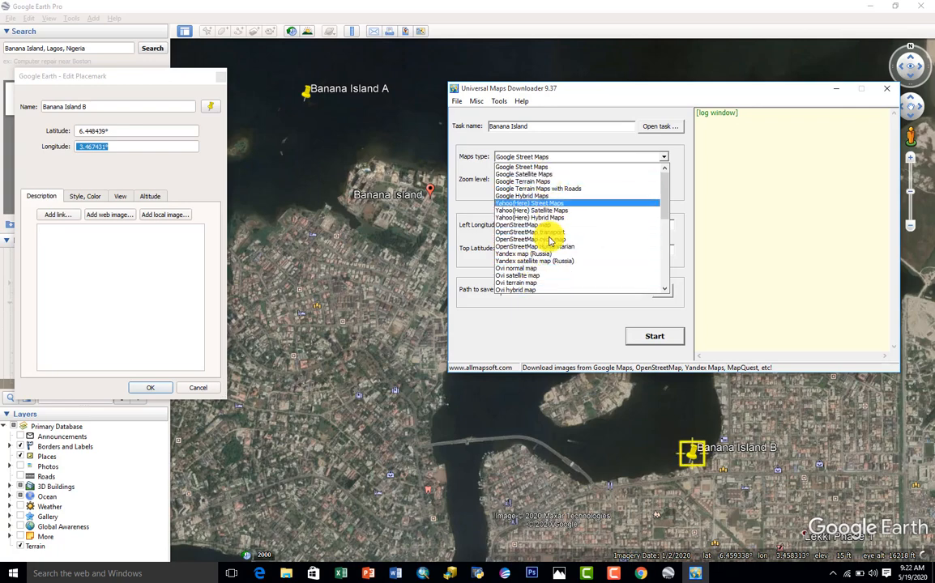
pyautogui.scroll(-5, 547, 243)
pyautogui.scroll(3, 541, 274)
pyautogui.scroll(2, 544, 269)
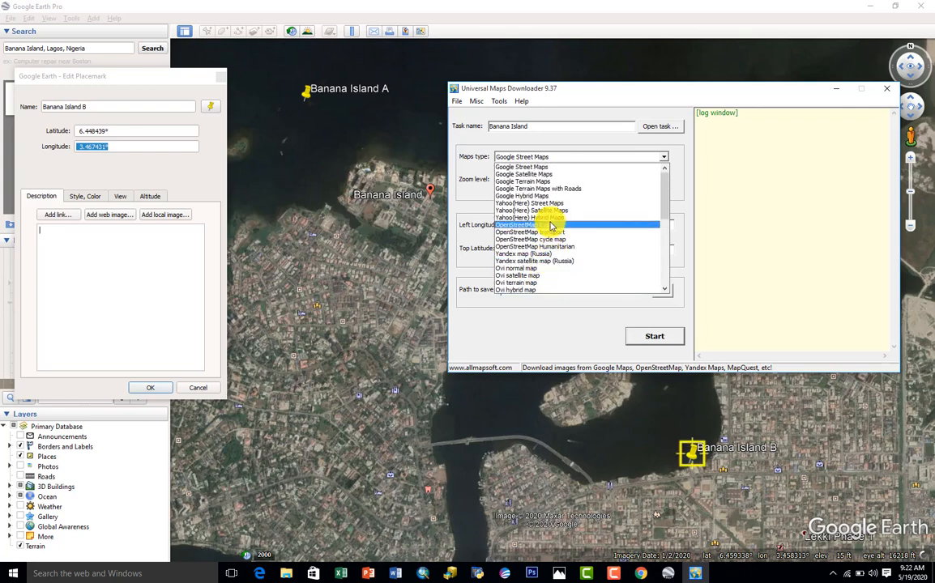
pyautogui.click(535, 177)
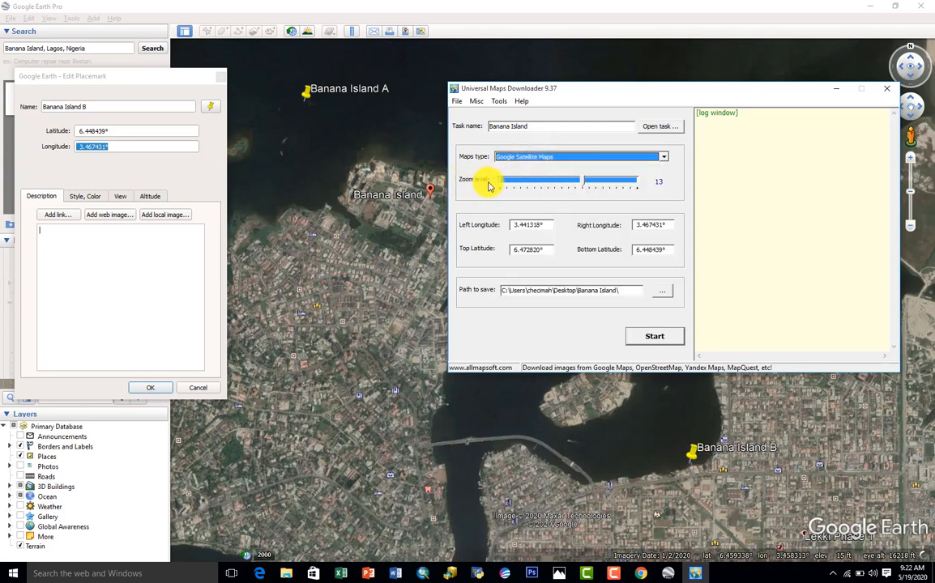
# Step: Set the zoom level of the satellite download task to the maximum of 21
pyautogui.moveTo(581, 185); pyautogui.dragTo(557, 201)
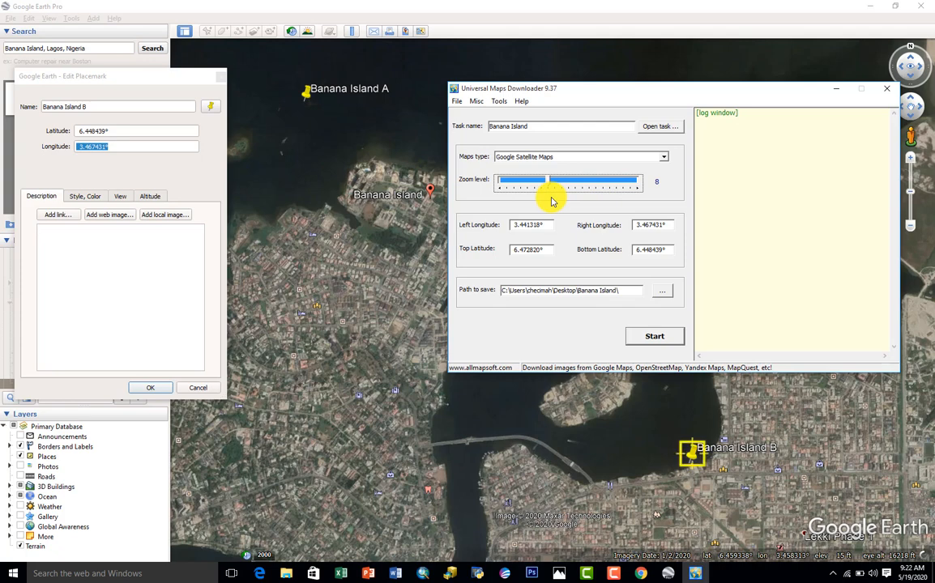
pyautogui.moveTo(551, 198); pyautogui.dragTo(523, 201)
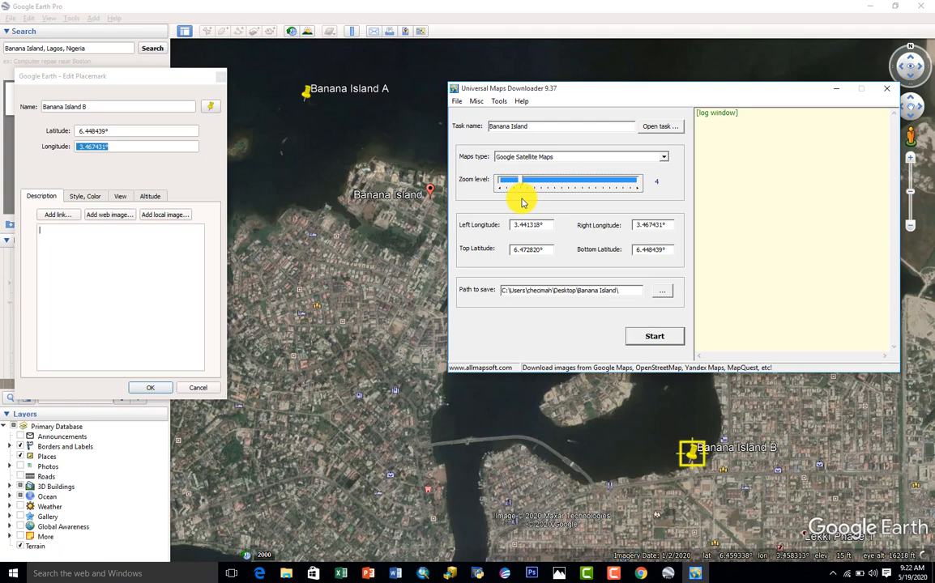
pyautogui.moveTo(523, 201); pyautogui.dragTo(706, 213)
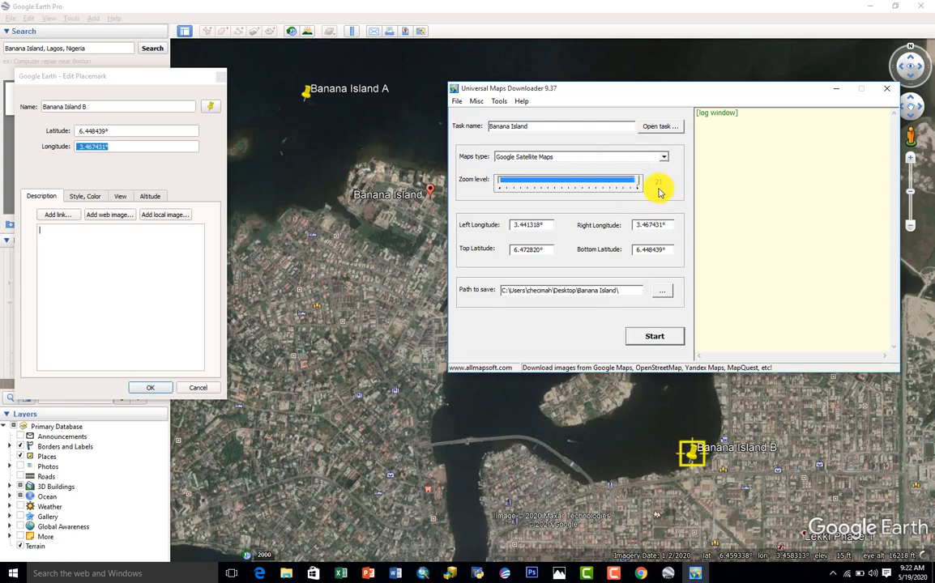
pyautogui.click(501, 184)
pyautogui.click(501, 183)
pyautogui.click(501, 183)
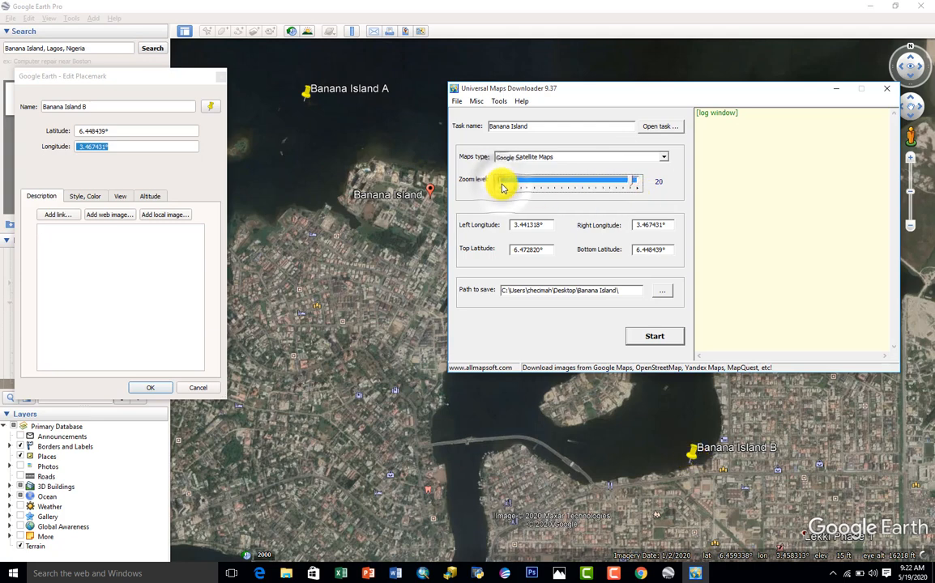
pyautogui.click(501, 183)
pyautogui.click(501, 183)
pyautogui.click(502, 183)
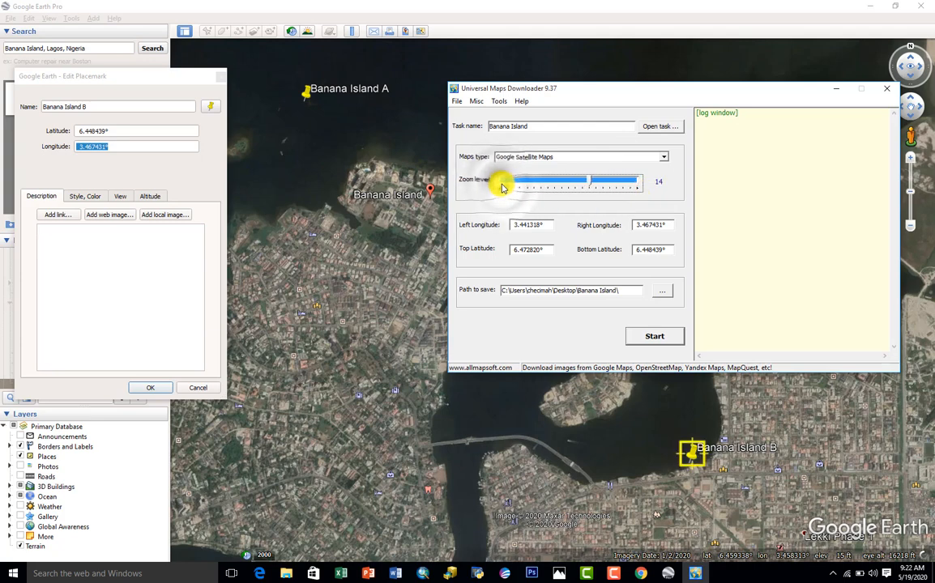
pyautogui.click(502, 186)
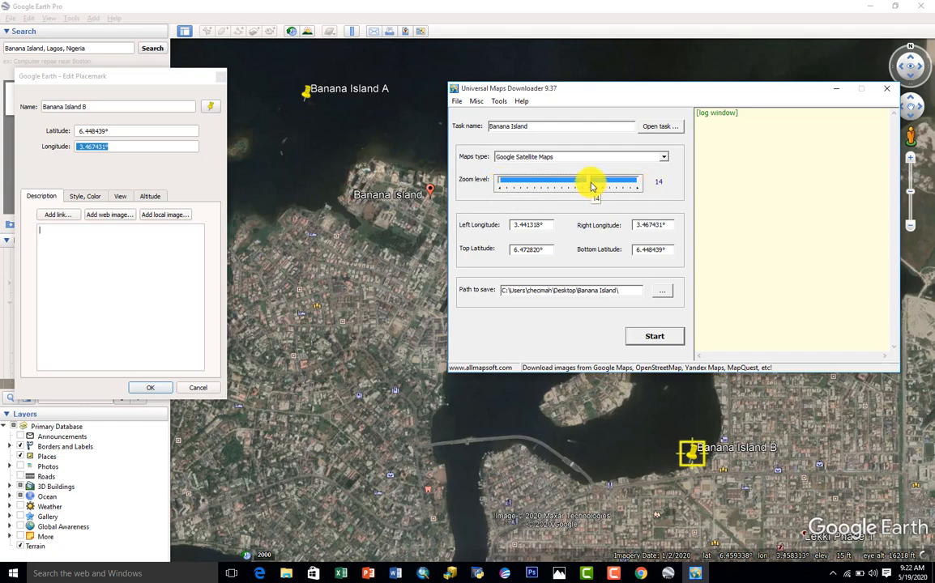
pyautogui.moveTo(591, 183); pyautogui.dragTo(674, 183)
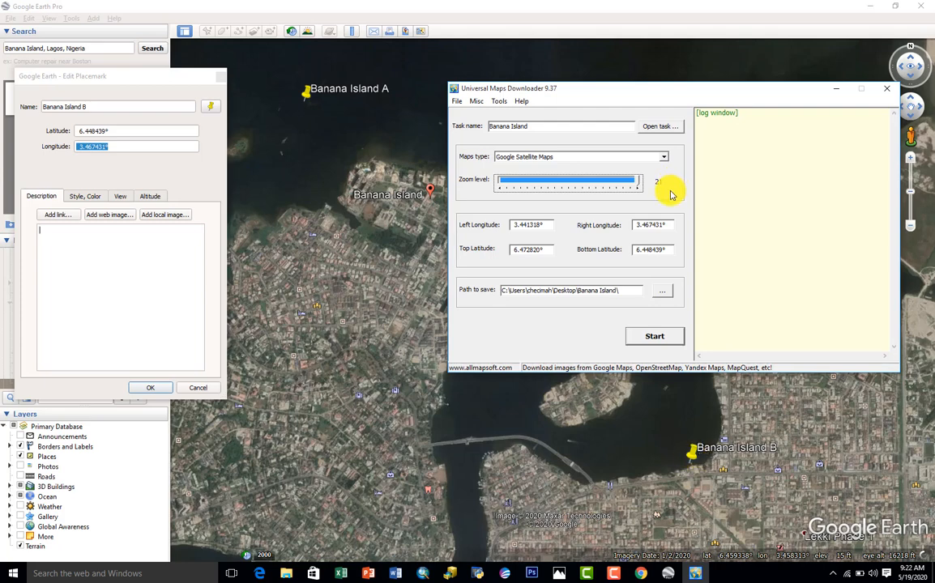
# Step: Minimize Google Earth Pro, then start the Banana Island satellite map download
pyautogui.click(660, 341)
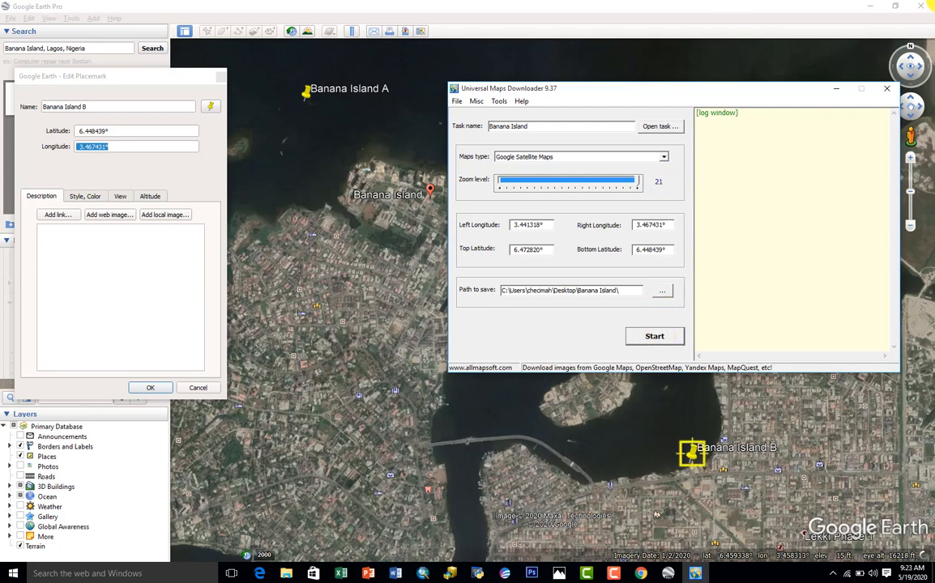
pyautogui.click(876, 5)
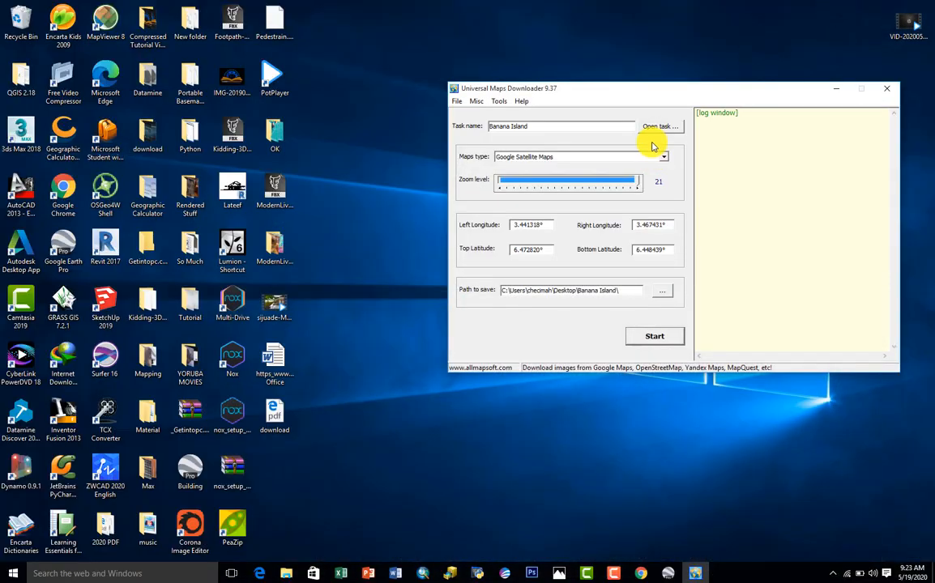
pyautogui.moveTo(634, 95); pyautogui.dragTo(603, 196)
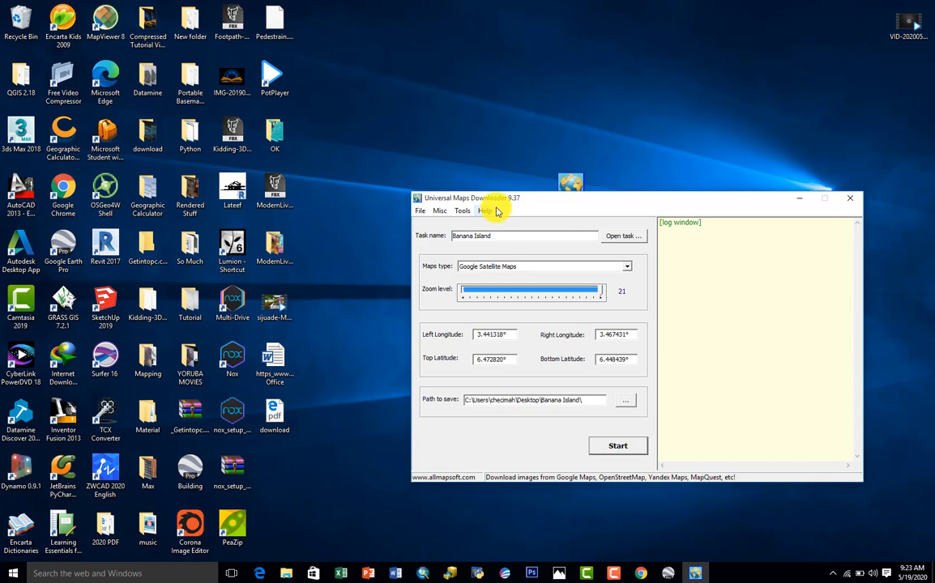
pyautogui.moveTo(510, 202); pyautogui.dragTo(487, 324)
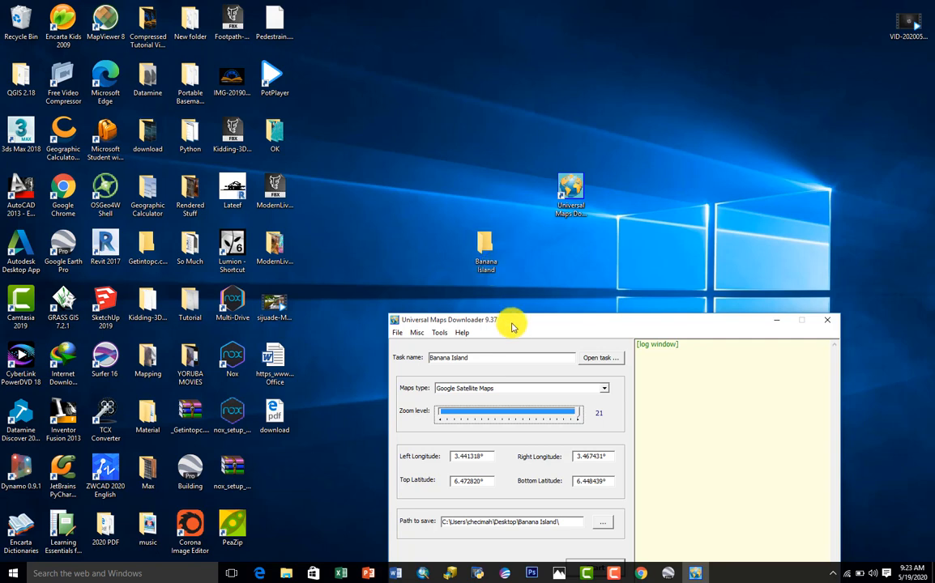
pyautogui.moveTo(518, 321); pyautogui.dragTo(518, 27)
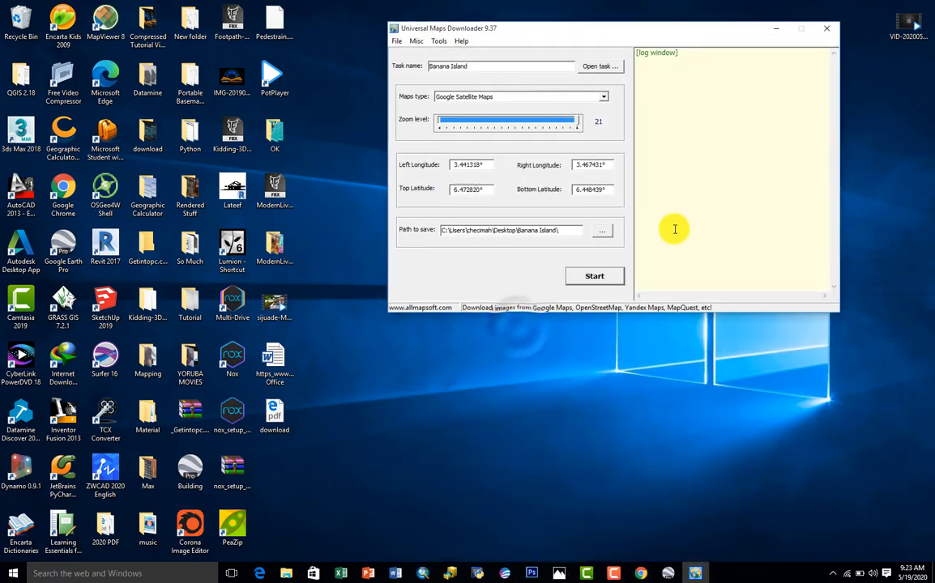
pyautogui.click(595, 276)
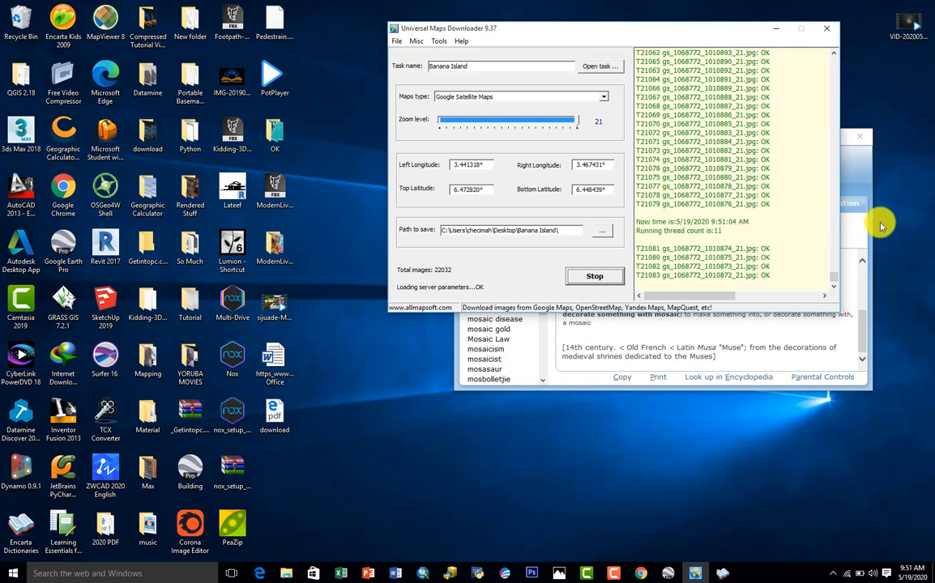
# Step: Close the dictionary window behind the downloader and dismiss the download task's end message
pyautogui.click(856, 158)
pyautogui.click(859, 136)
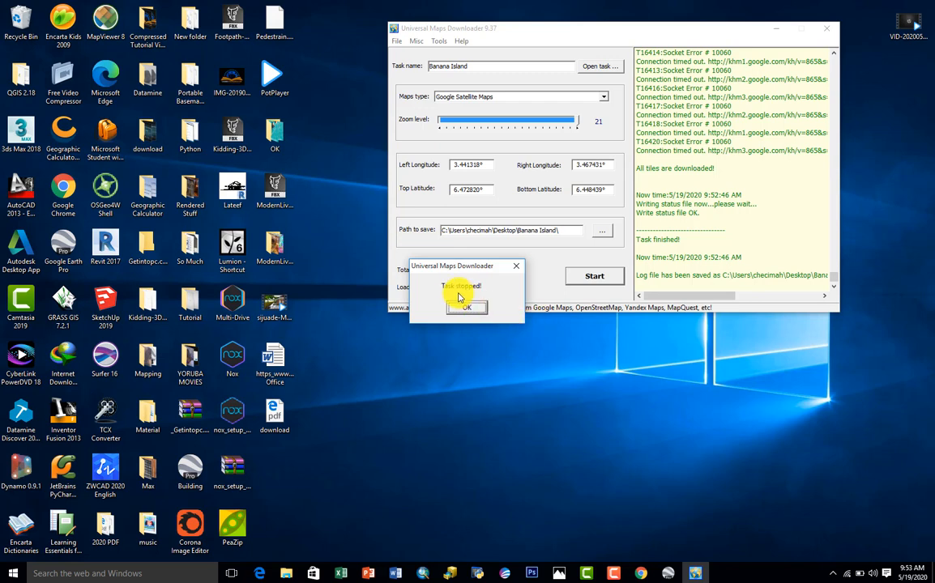
pyautogui.moveTo(468, 265); pyautogui.dragTo(501, 237)
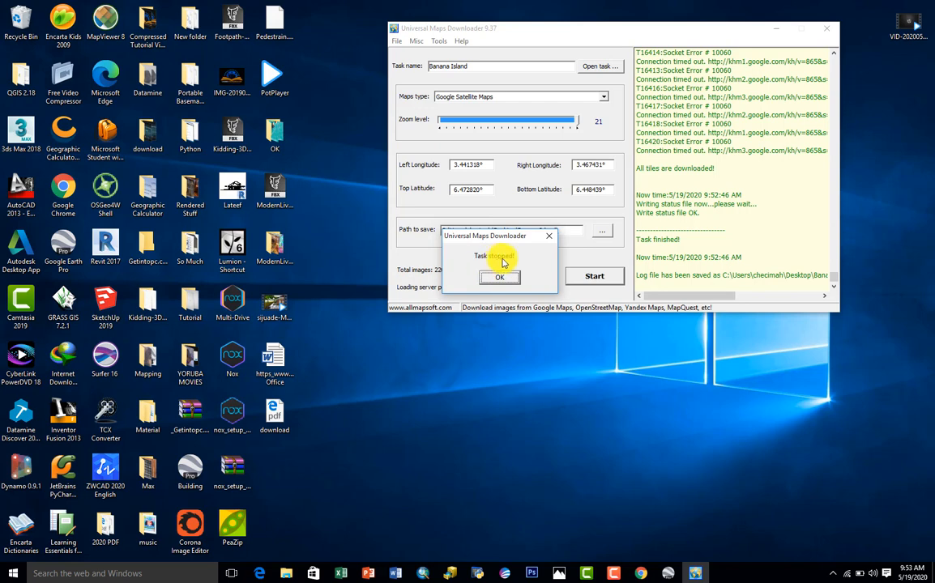
pyautogui.click(502, 280)
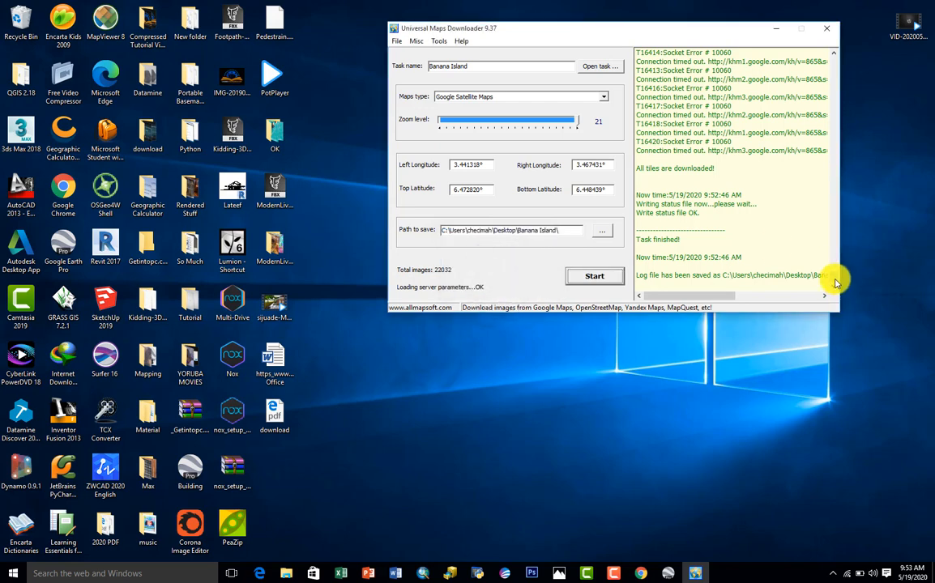
pyautogui.moveTo(834, 277); pyautogui.dragTo(838, 164)
pyautogui.moveTo(839, 120); pyautogui.dragTo(838, 314)
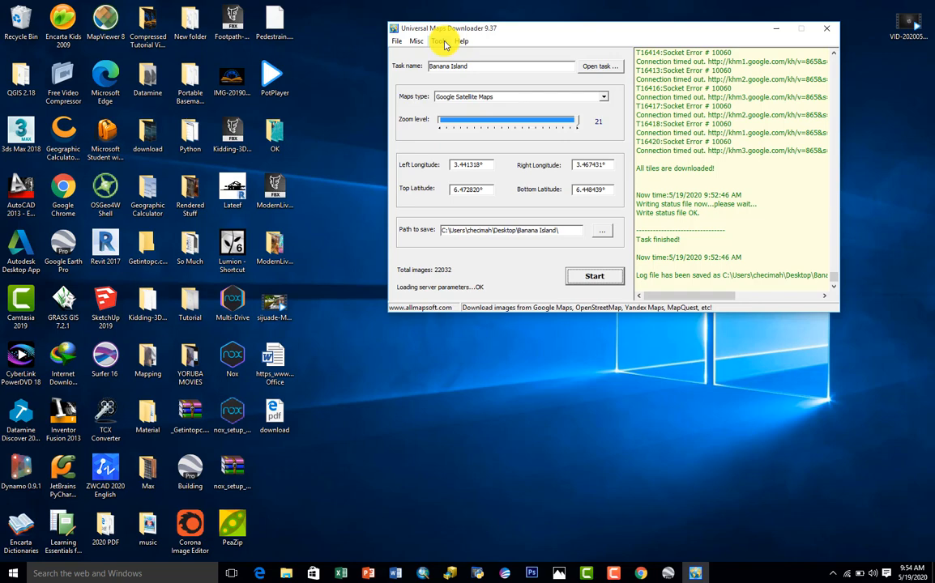
# Step: Minimize Universal Maps Downloader and open the Banana Island subfolder inside the desktop's Banana Island folder in File Explorer
pyautogui.click(777, 28)
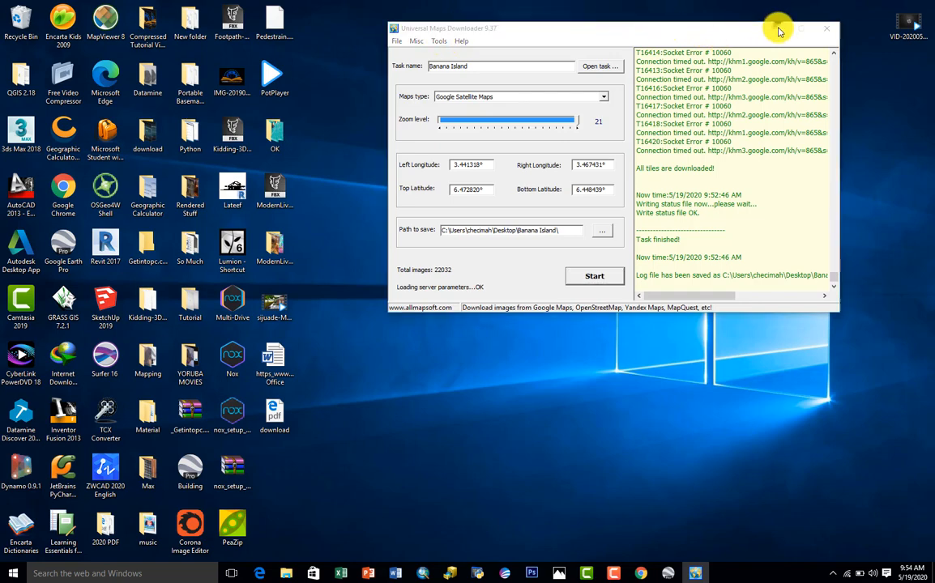
pyautogui.doubleClick(491, 252)
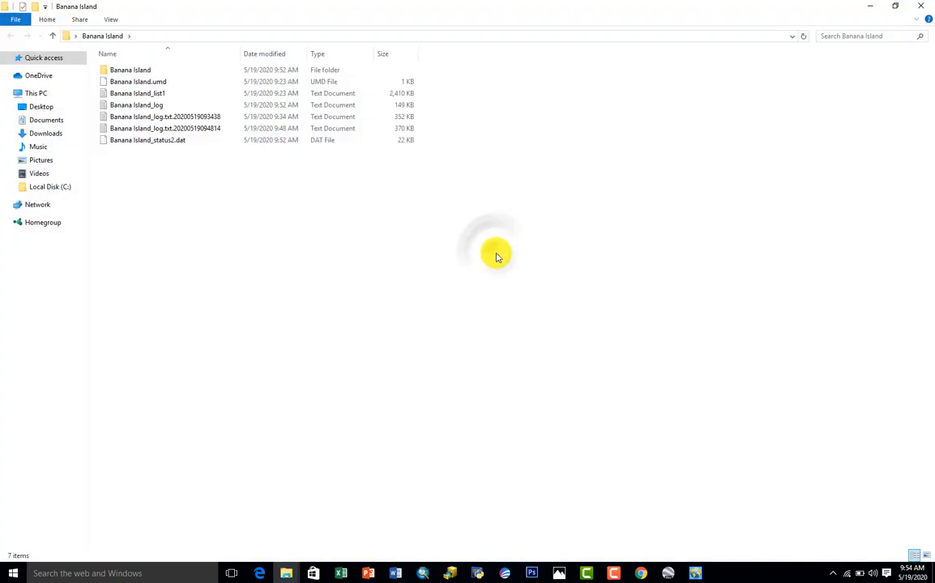
pyautogui.click(917, 5)
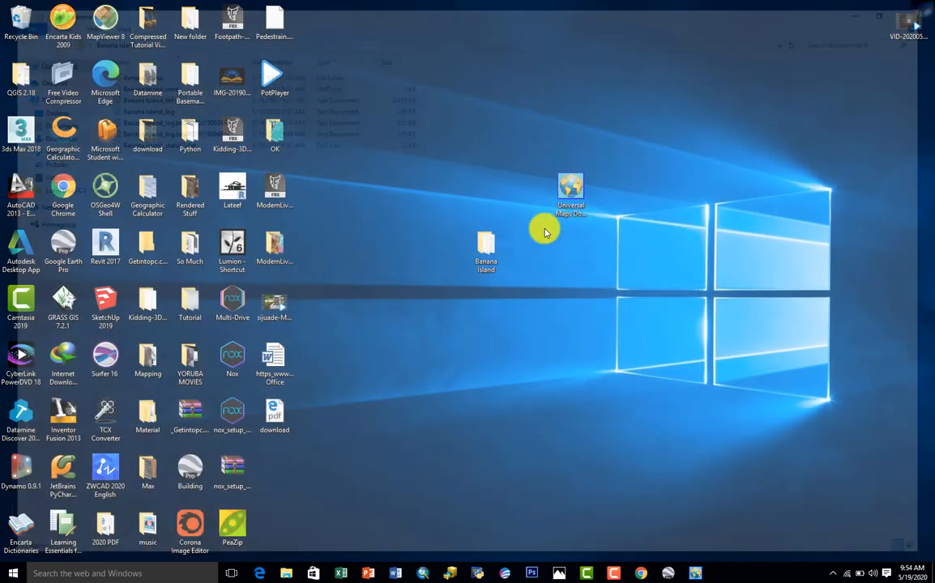
pyautogui.moveTo(484, 256); pyautogui.dragTo(451, 224)
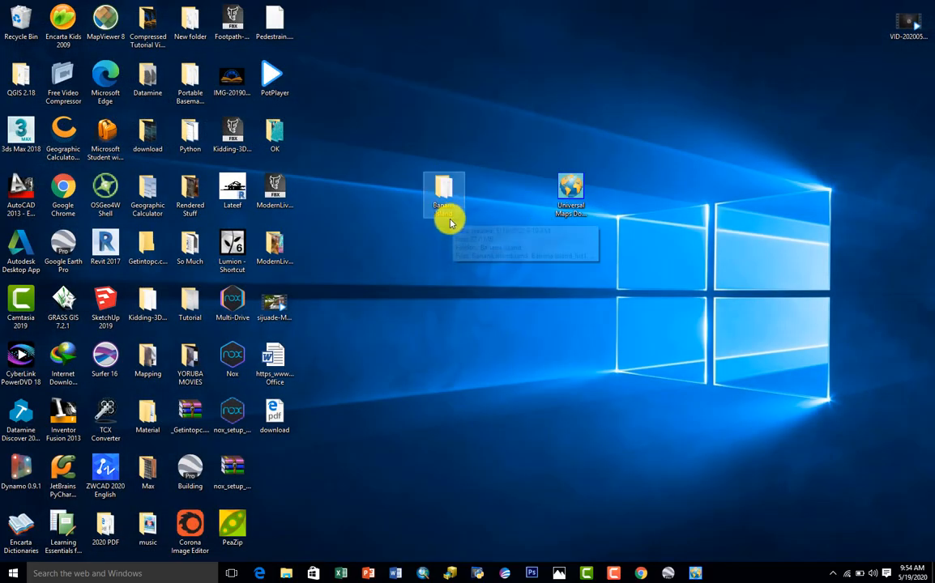
pyautogui.doubleClick(442, 183)
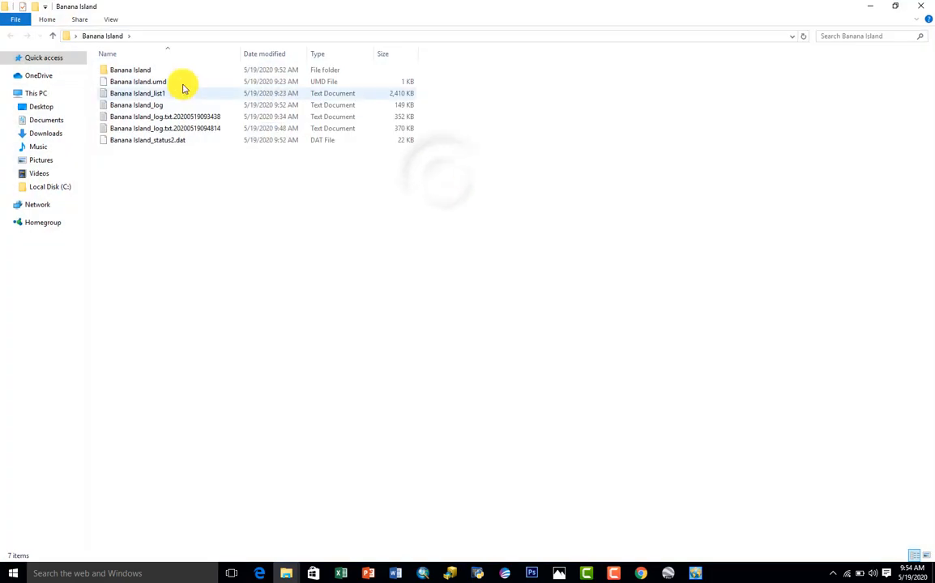
pyautogui.doubleClick(166, 70)
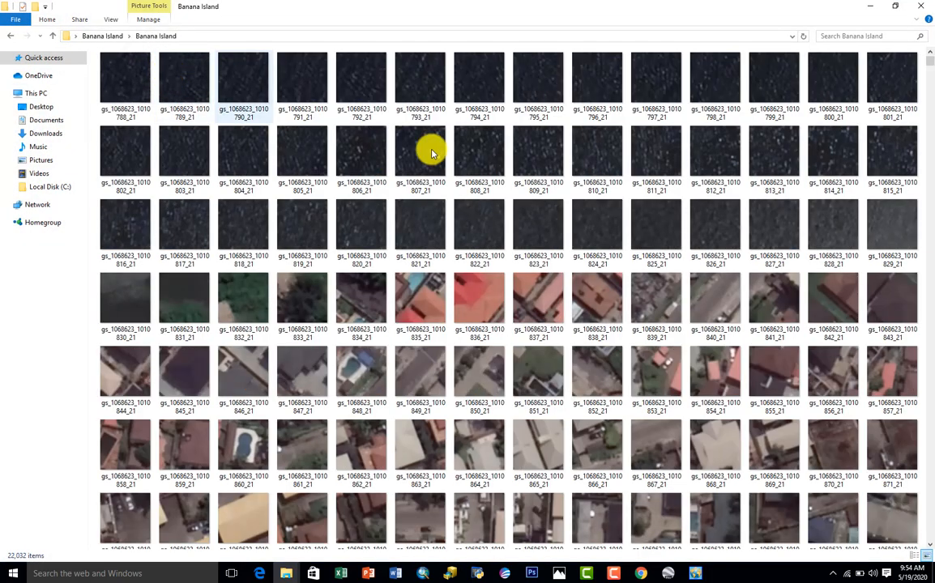
# Step: Look through the downloaded satellite tiles and compare the folder's item count with the total images in Universal Maps Downloader
pyautogui.scroll(-15, 507, 292)
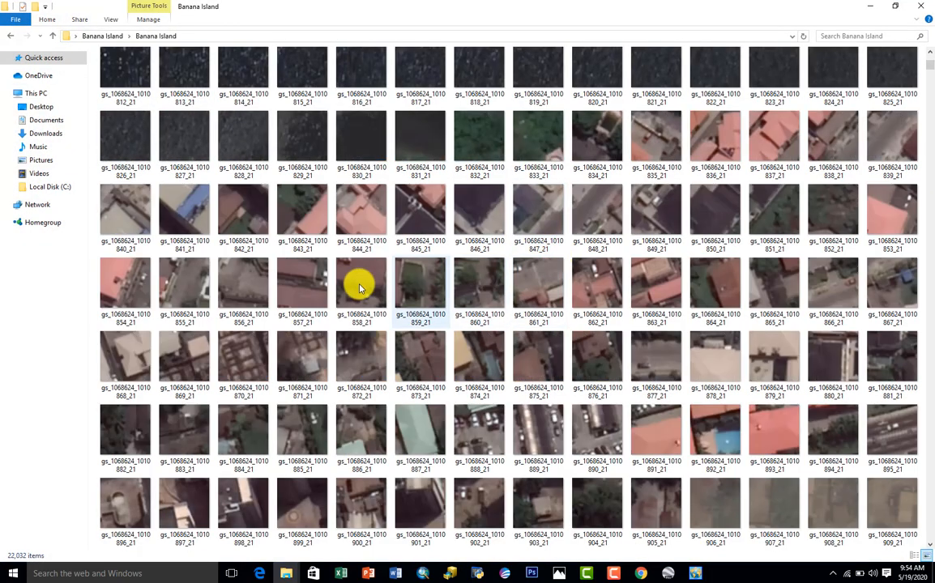
pyautogui.scroll(-5, 547, 317)
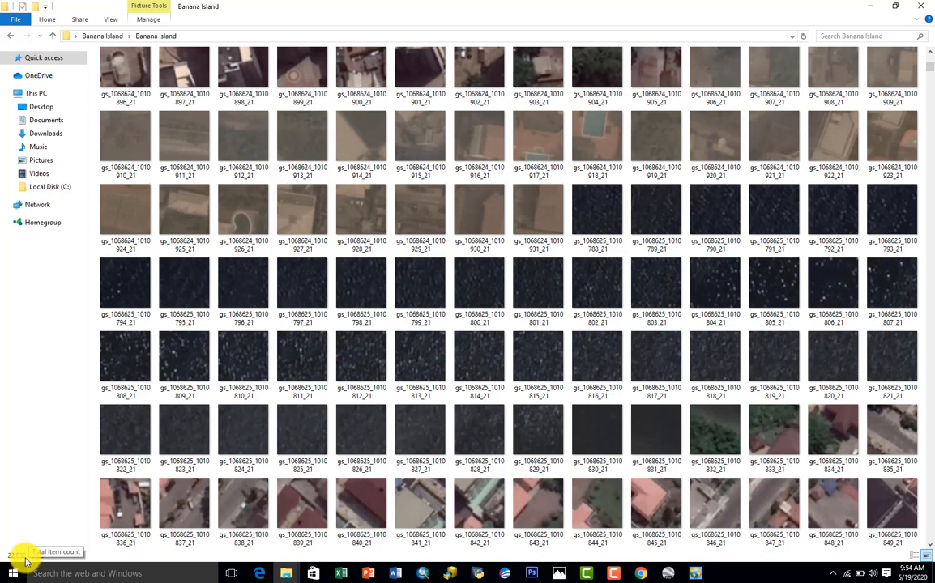
pyautogui.click(690, 573)
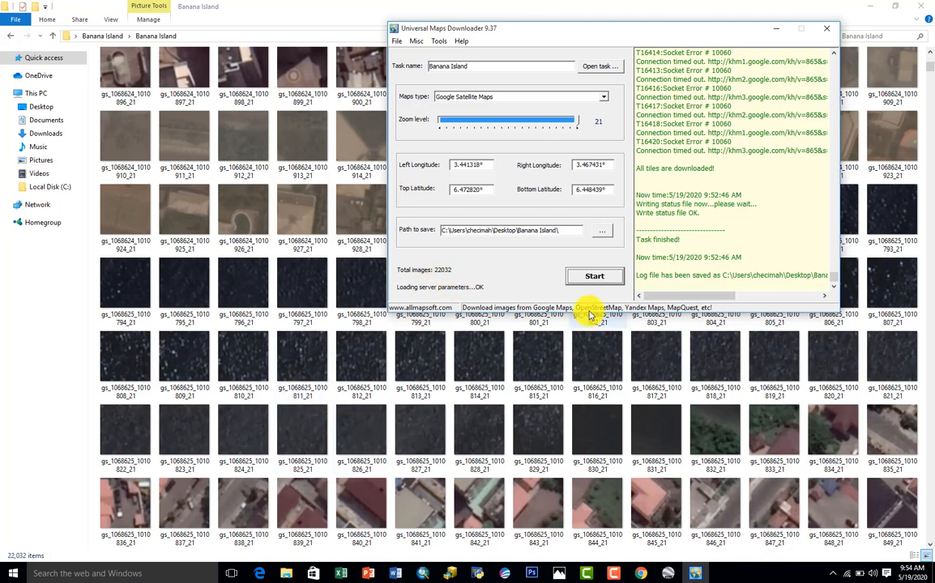
pyautogui.click(727, 12)
pyautogui.scroll(10, 344, 470)
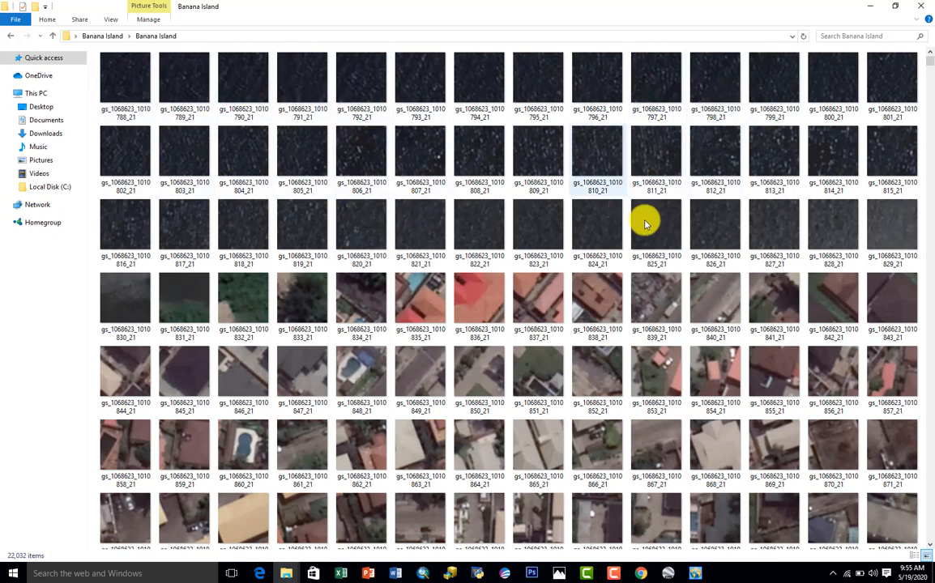
pyautogui.scroll(-12, 616, 380)
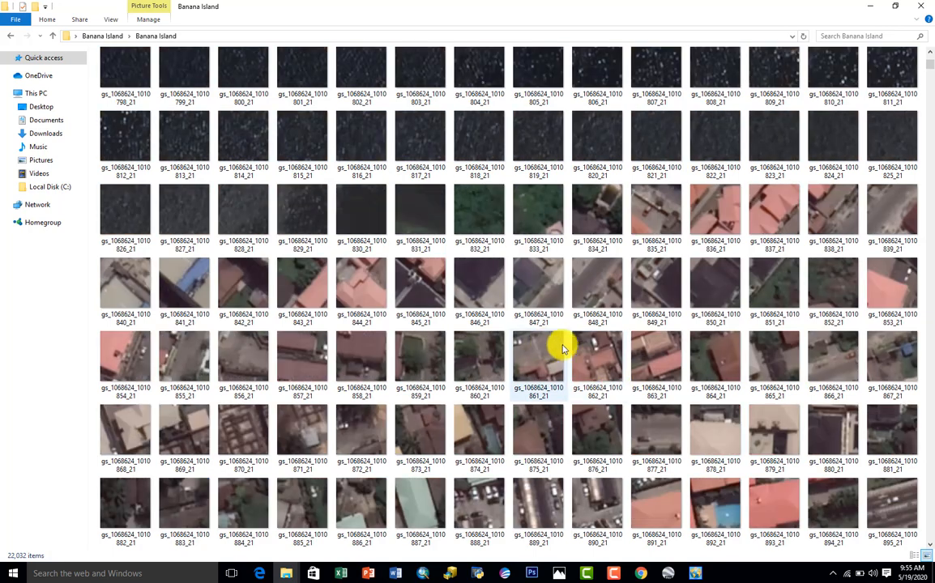
pyautogui.scroll(-5, 527, 356)
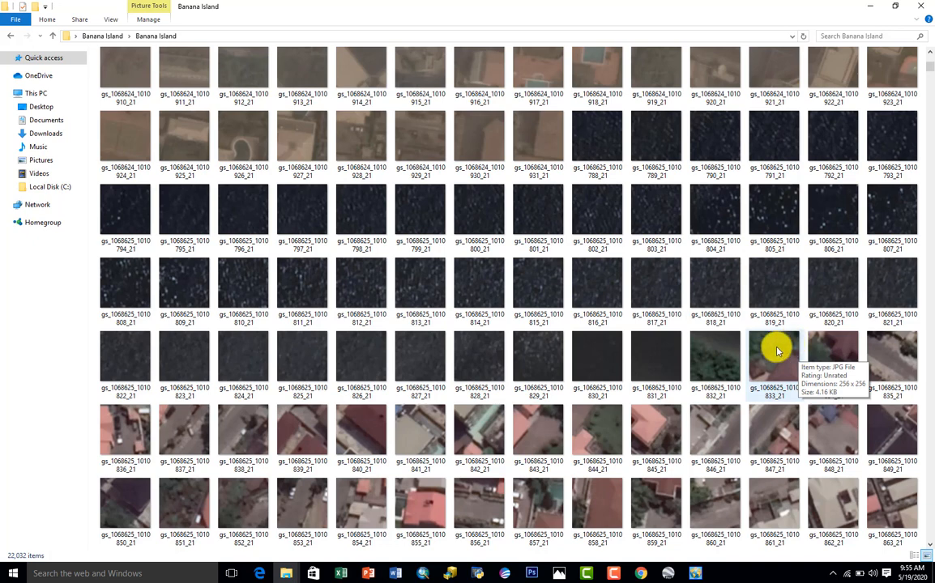
pyautogui.scroll(-8, 699, 348)
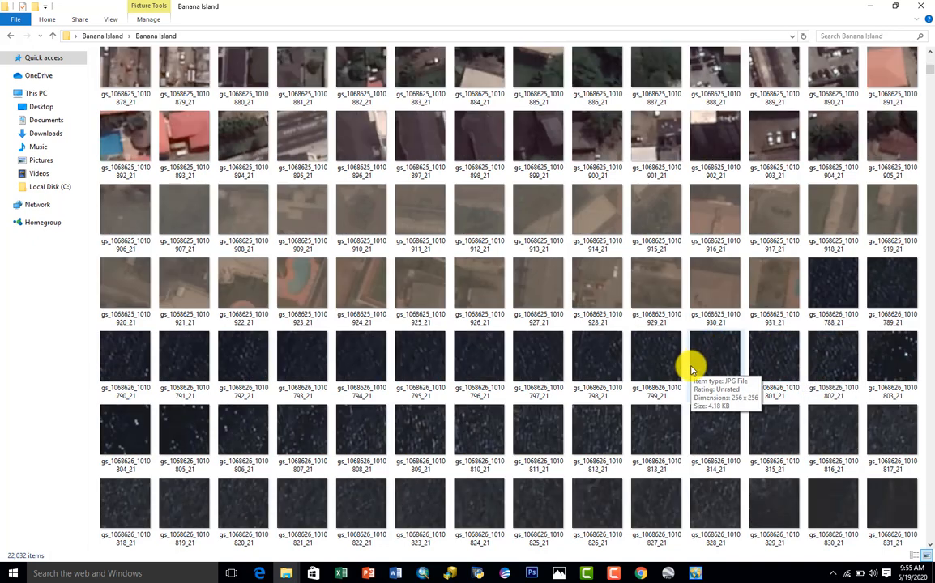
# Step: Switch to Universal Maps Downloader, close the tiles folder window and choose the Map Combiner tool
pyautogui.click(696, 576)
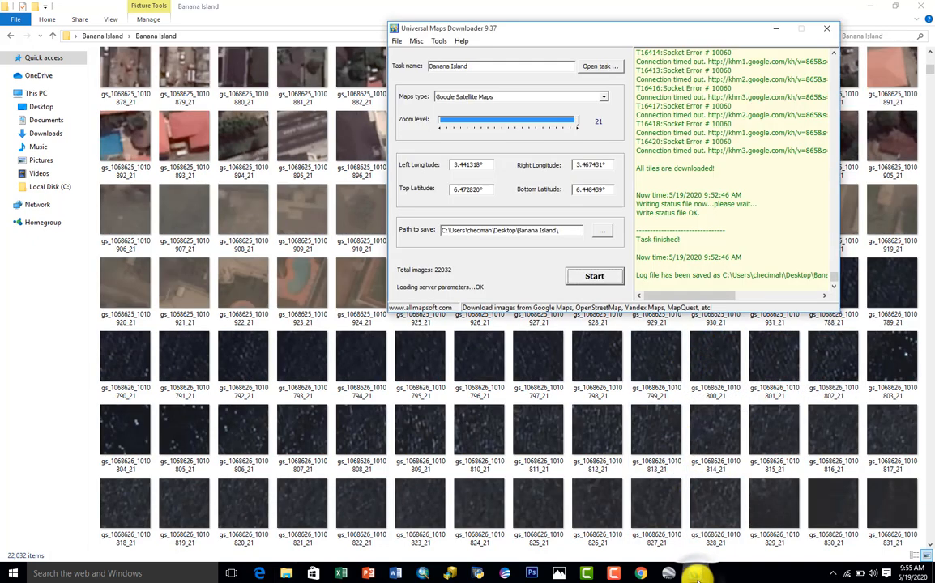
pyautogui.click(920, 6)
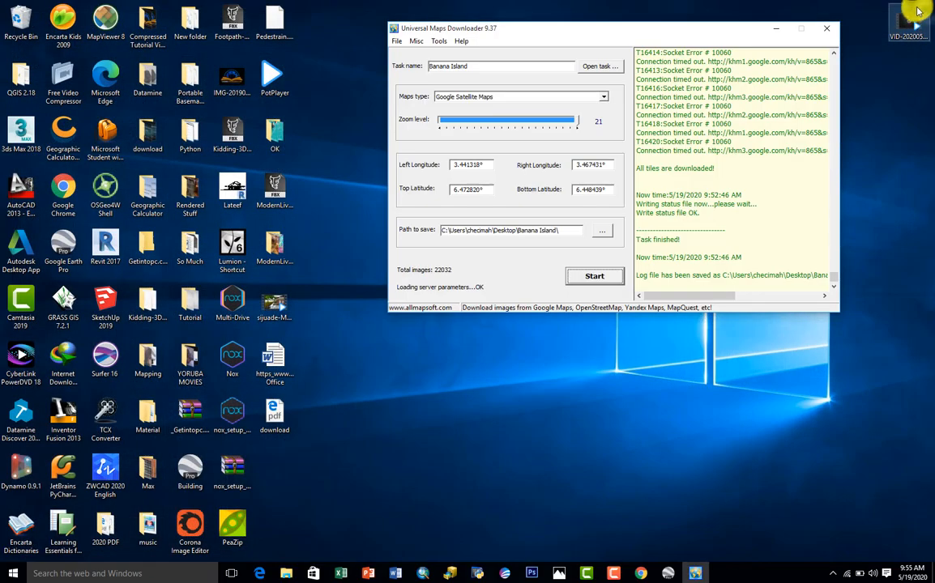
pyautogui.click(443, 42)
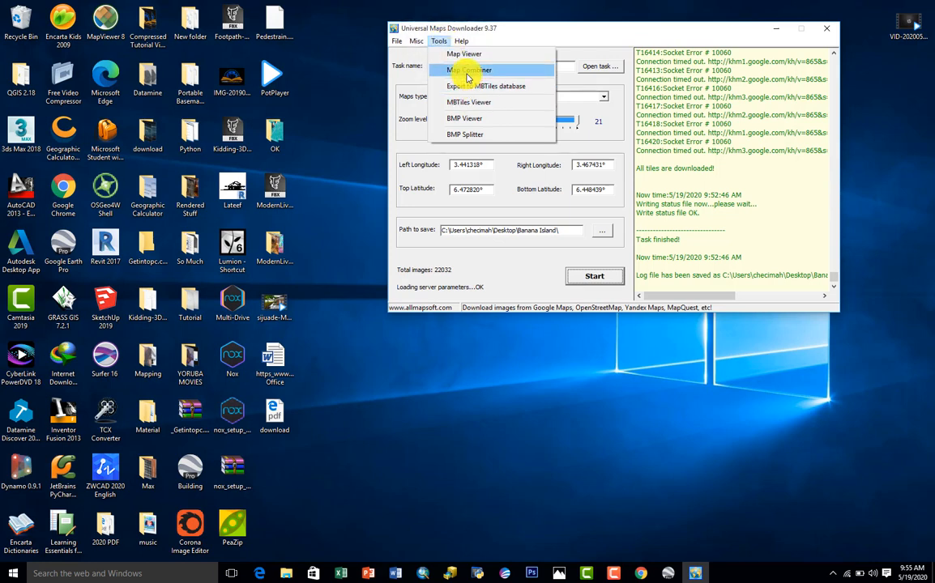
pyautogui.click(467, 71)
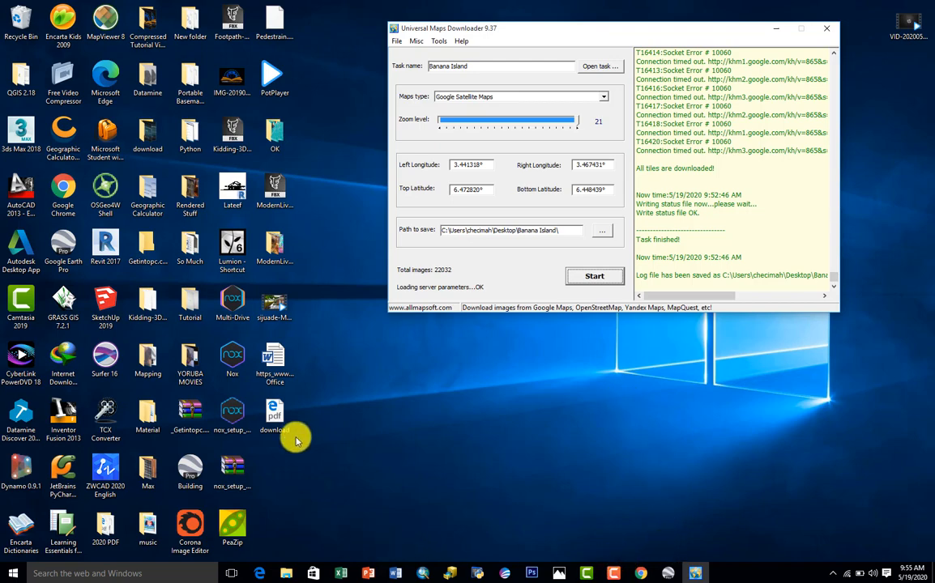
# Step: Uncover and open the desktop's Banana Island folder, and arrange the Universal Maps Downloader and Map Combiner windows on the desktop
pyautogui.moveTo(538, 27); pyautogui.dragTo(559, 207)
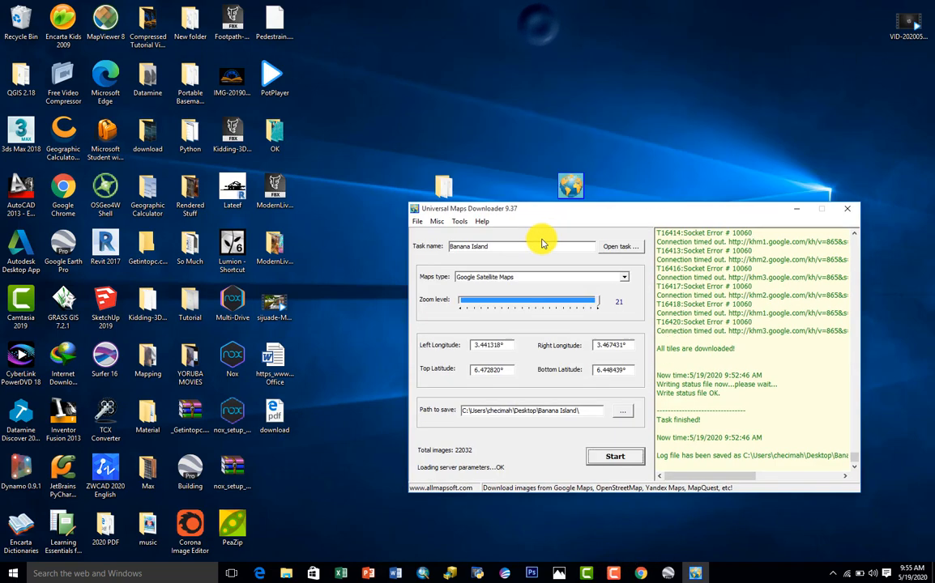
pyautogui.doubleClick(438, 187)
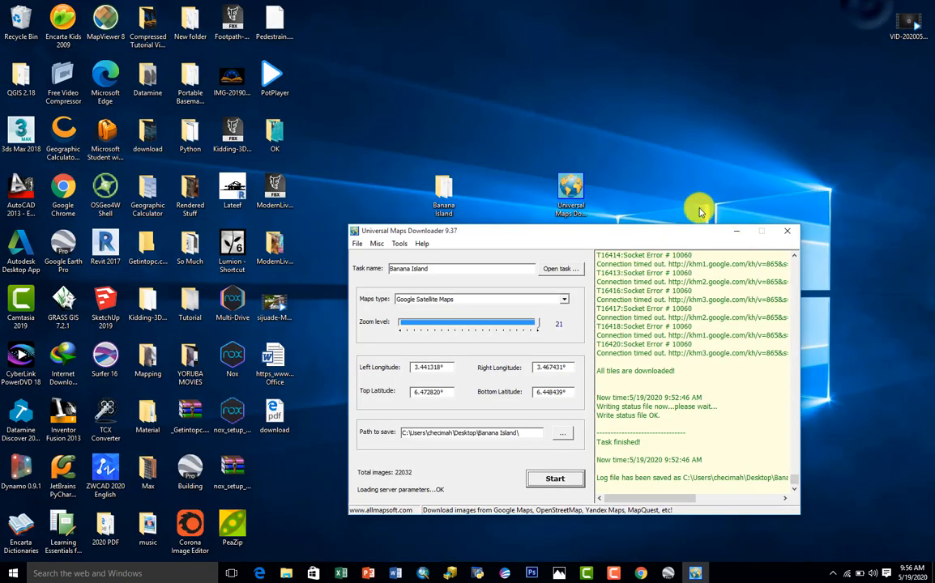
pyautogui.moveTo(591, 232); pyautogui.dragTo(589, 121)
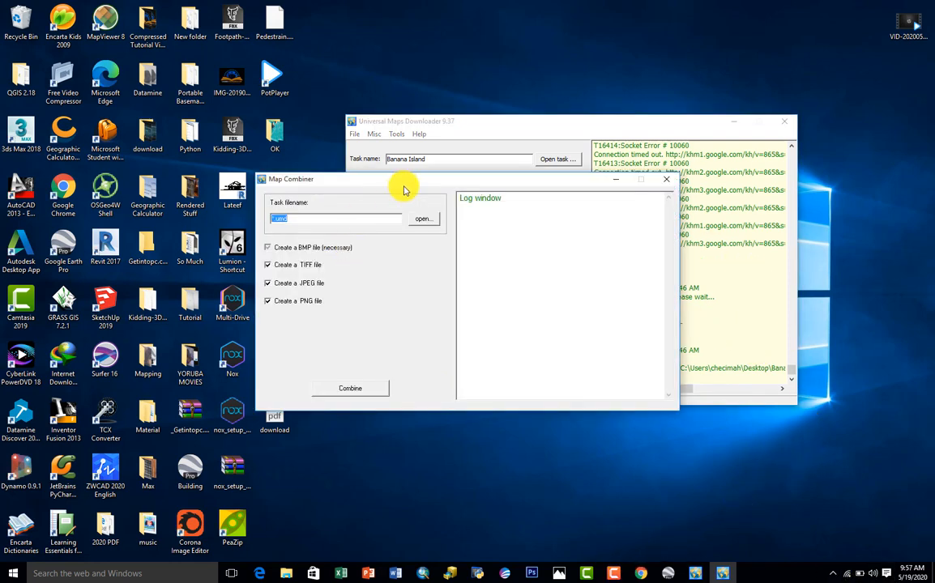
pyautogui.moveTo(404, 181); pyautogui.dragTo(439, 147)
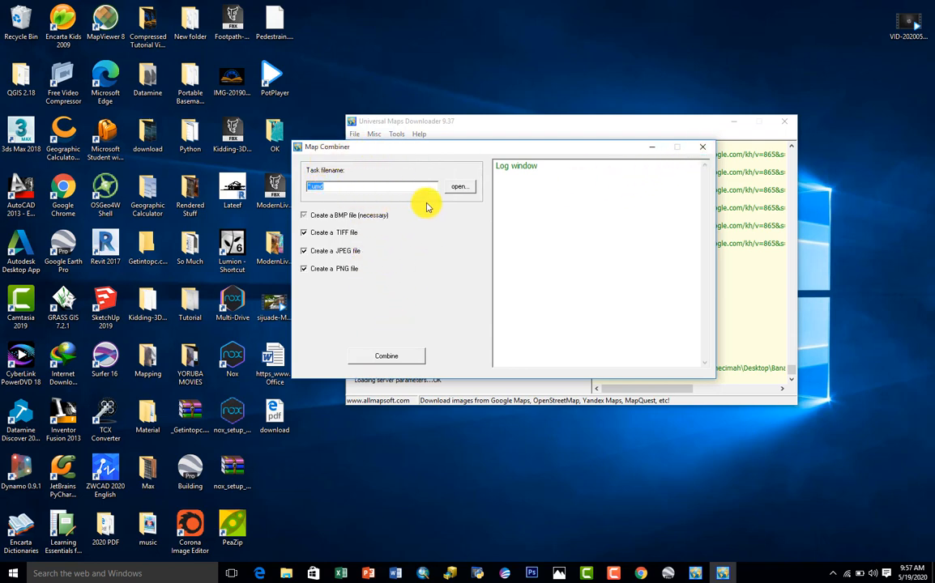
# Step: Load the Banana Island.umd task file from the desktop's Banana Island folder into the Map Combiner
pyautogui.click(462, 193)
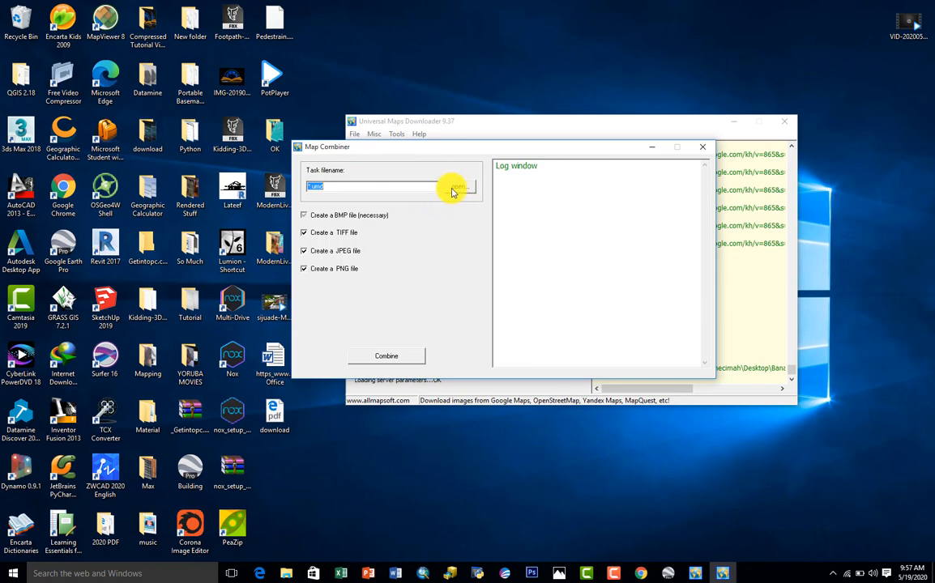
pyautogui.click(460, 193)
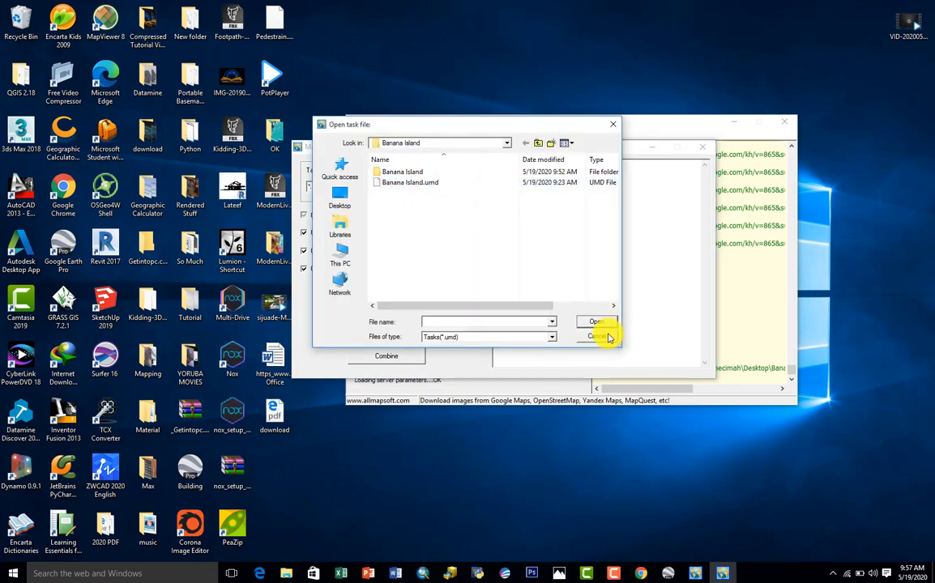
pyautogui.click(599, 337)
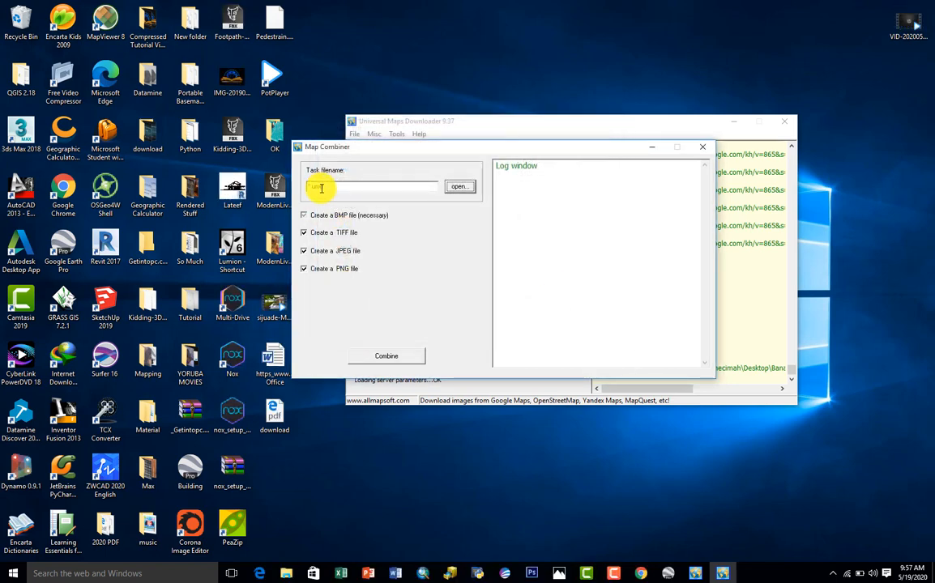
pyautogui.click(454, 187)
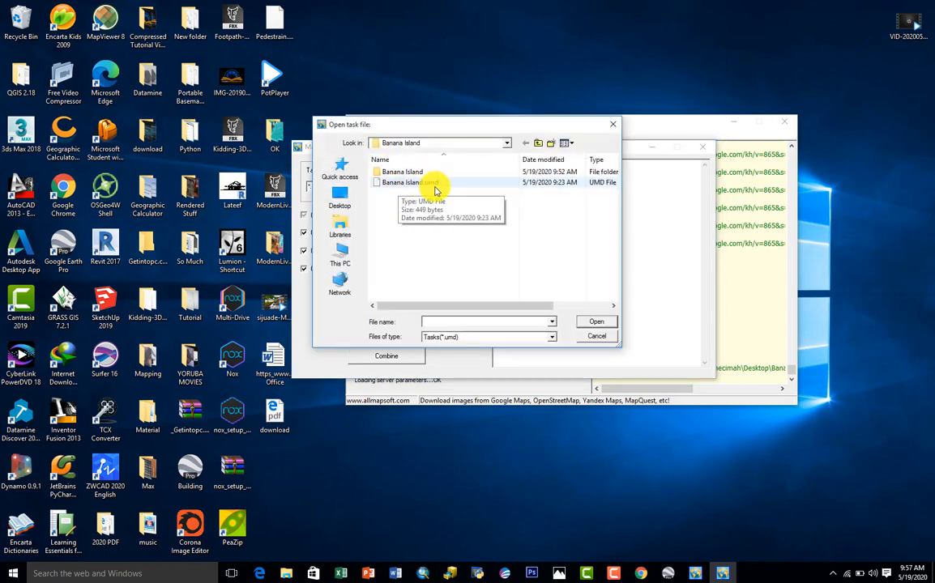
pyautogui.click(437, 186)
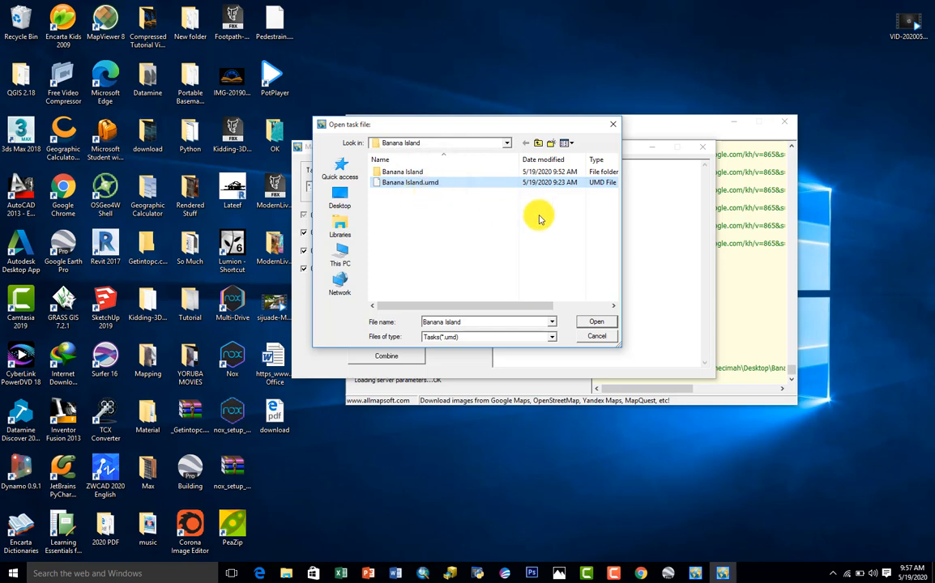
pyautogui.click(591, 322)
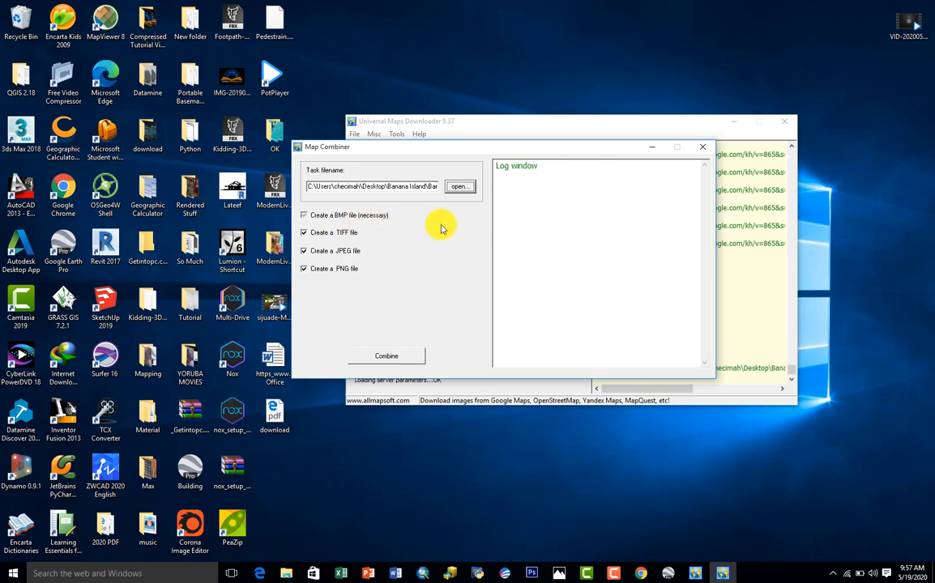
# Step: Turn off TIFF and PNG output, keep BMP and JPEG enabled, and start combining the tiles
pyautogui.click(304, 269)
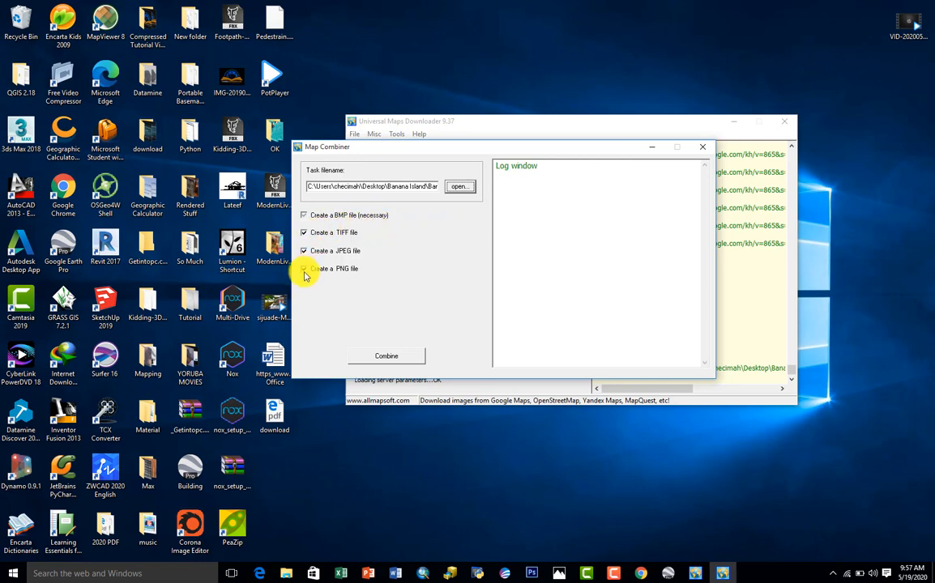
pyautogui.click(304, 269)
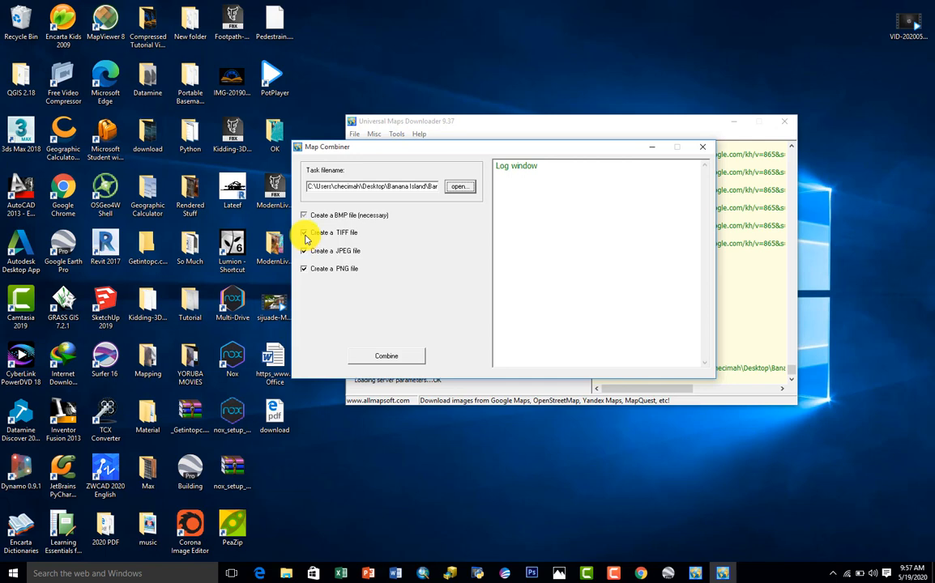
pyautogui.click(304, 234)
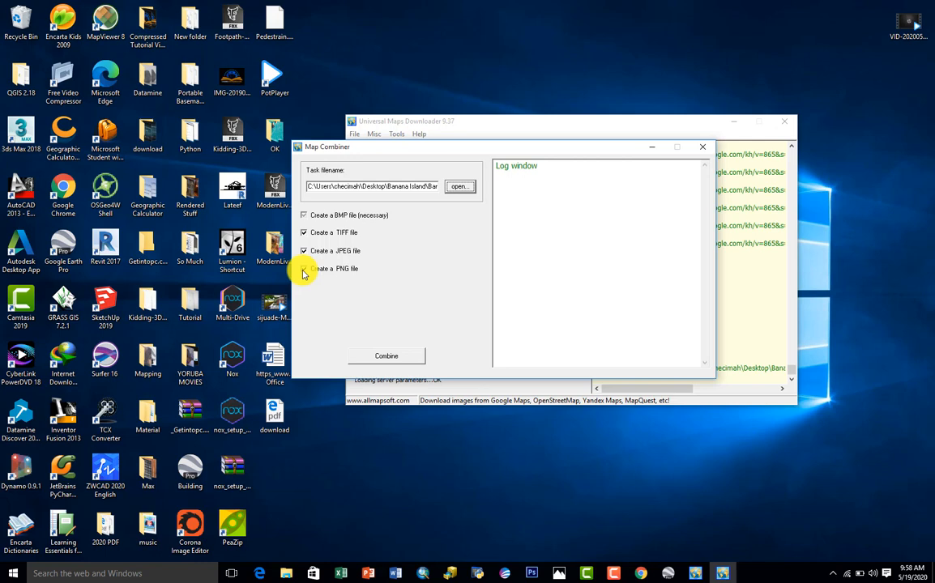
pyautogui.click(303, 271)
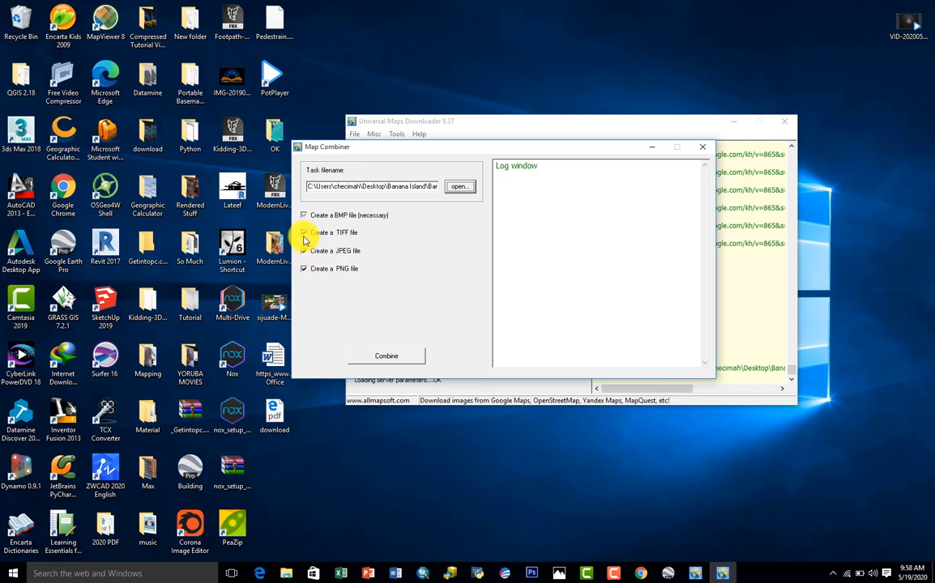
pyautogui.click(303, 233)
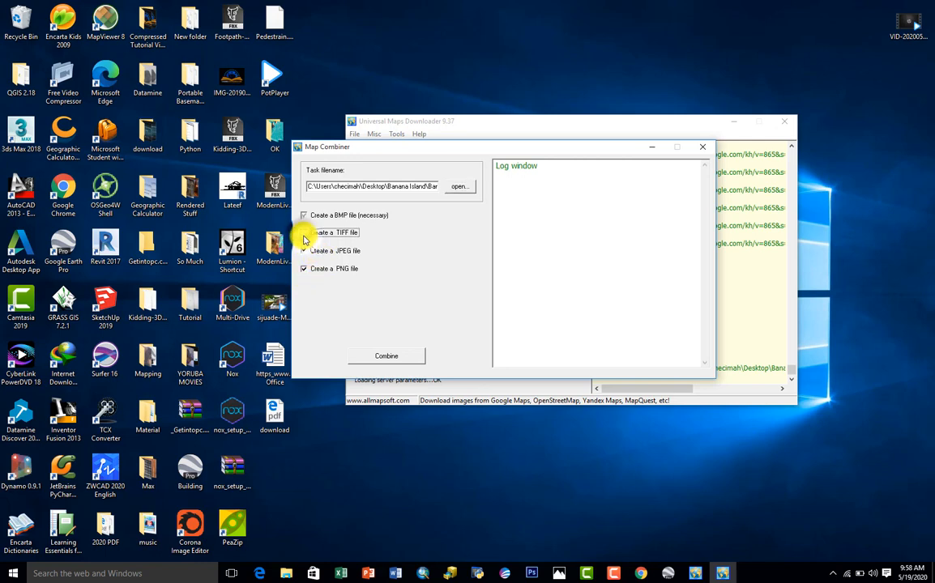
pyautogui.click(304, 270)
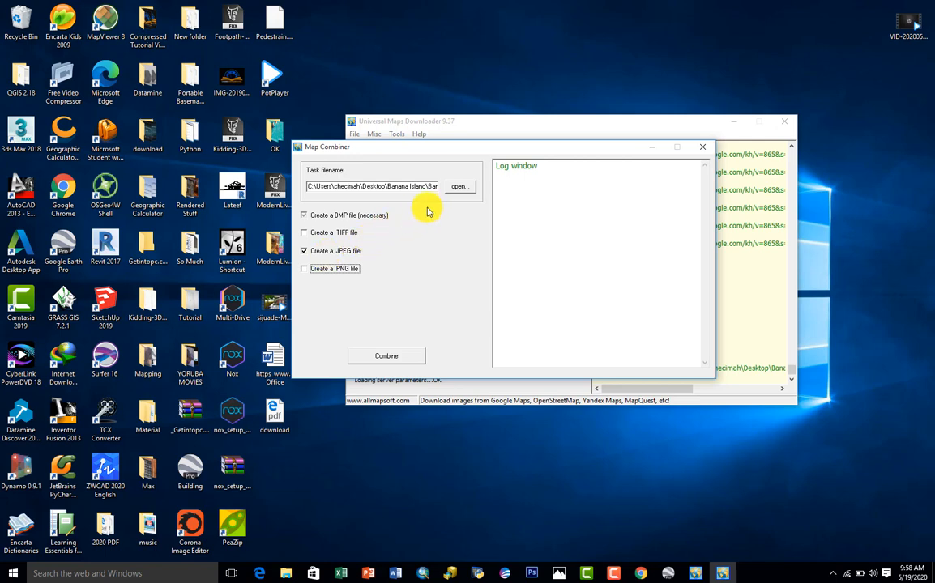
pyautogui.click(377, 355)
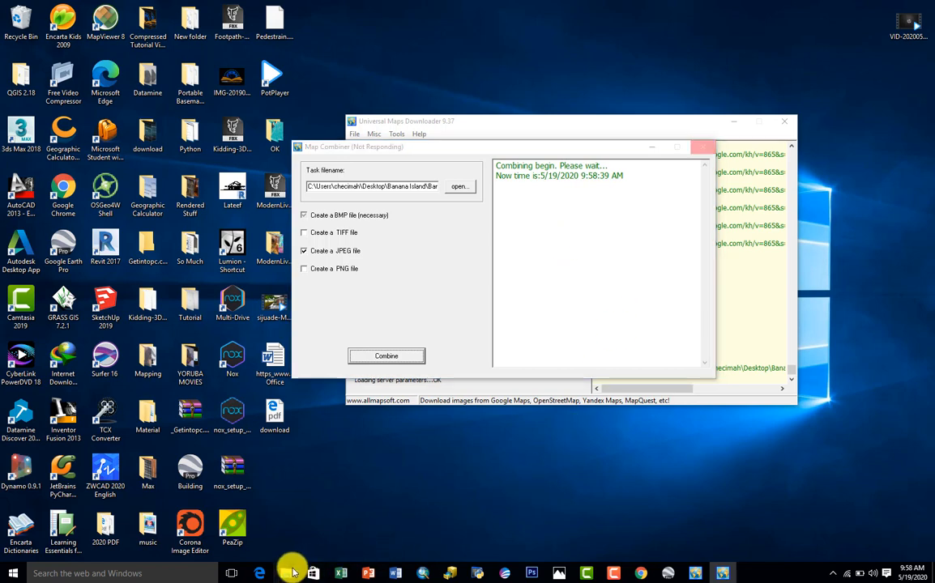
# Step: Look at the individual satellite tiles in the Banana Island subfolder, and minimize the folder window
pyautogui.moveTo(291, 570)
pyautogui.click(271, 525)
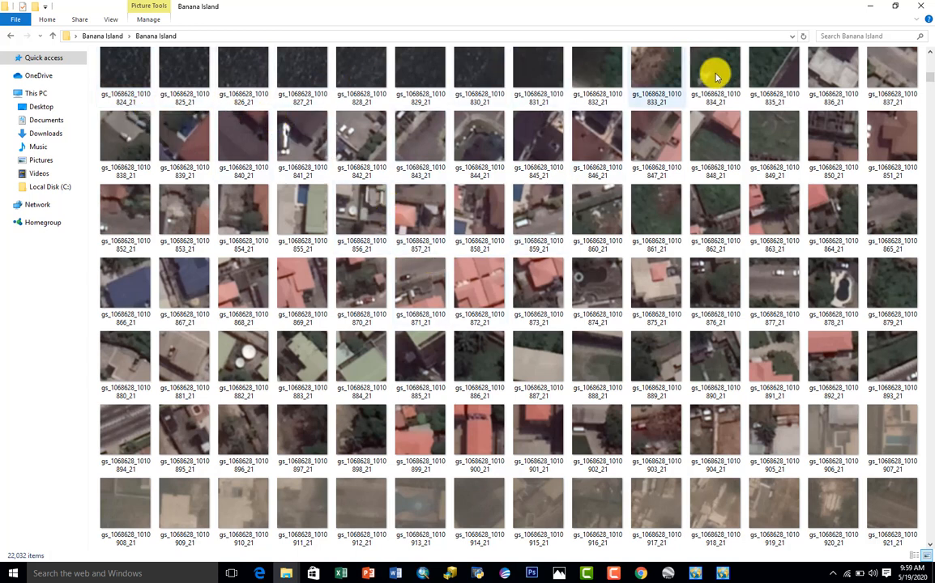
pyautogui.click(869, 6)
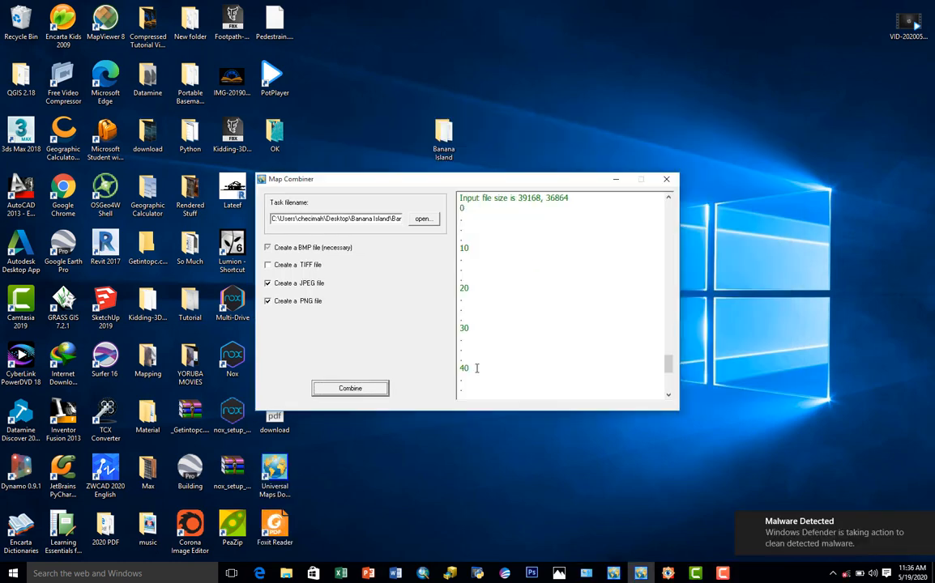
# Step: Check the JPEG creation progress in the Map Combiner's log
pyautogui.scroll(3, 513, 276)
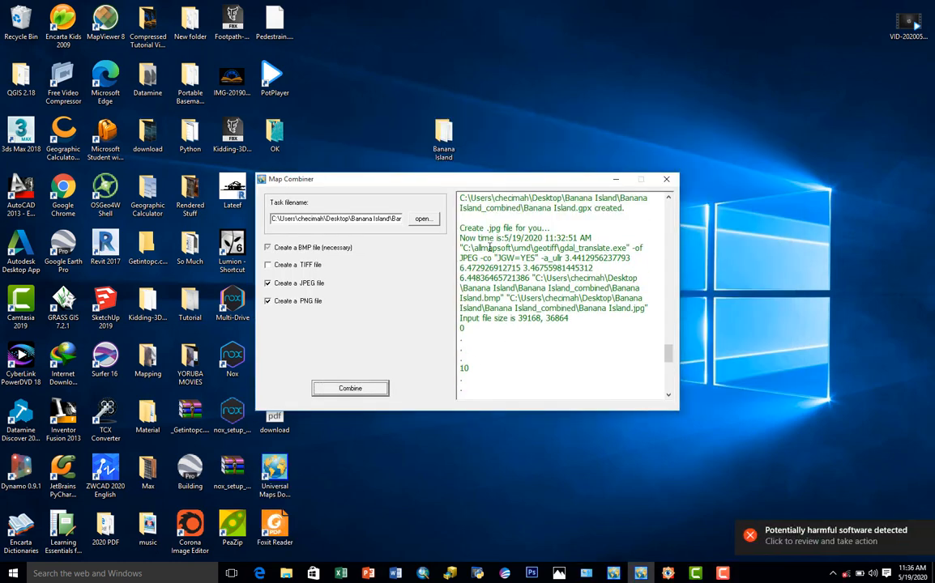
pyautogui.scroll(-6, 490, 247)
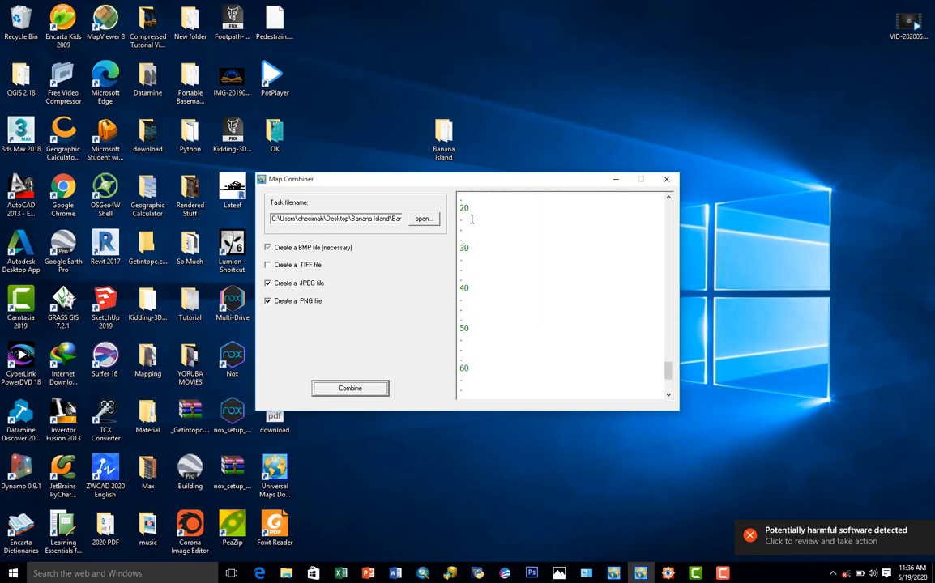
pyautogui.scroll(6, 468, 243)
pyautogui.scroll(-3, 467, 306)
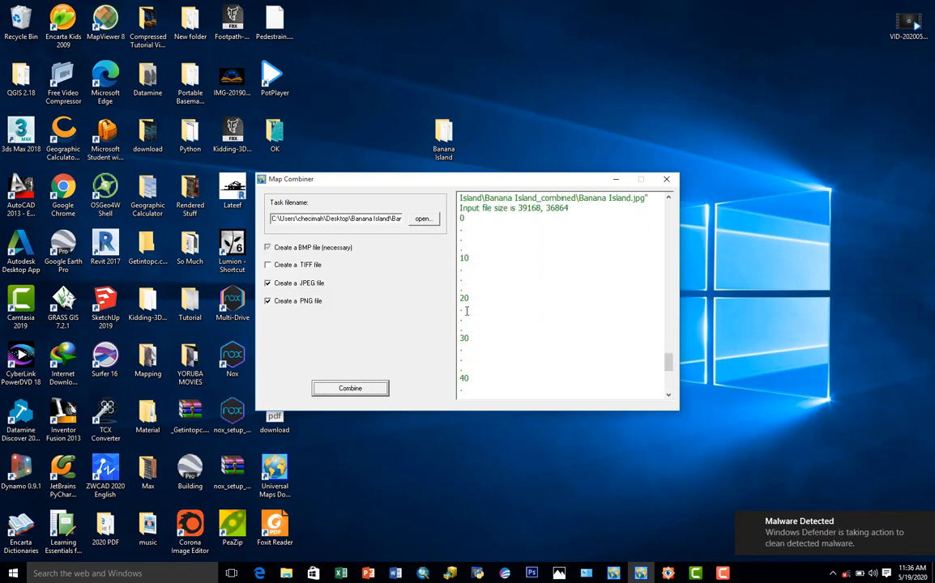
pyautogui.scroll(-1, 468, 316)
pyautogui.scroll(-3, 469, 356)
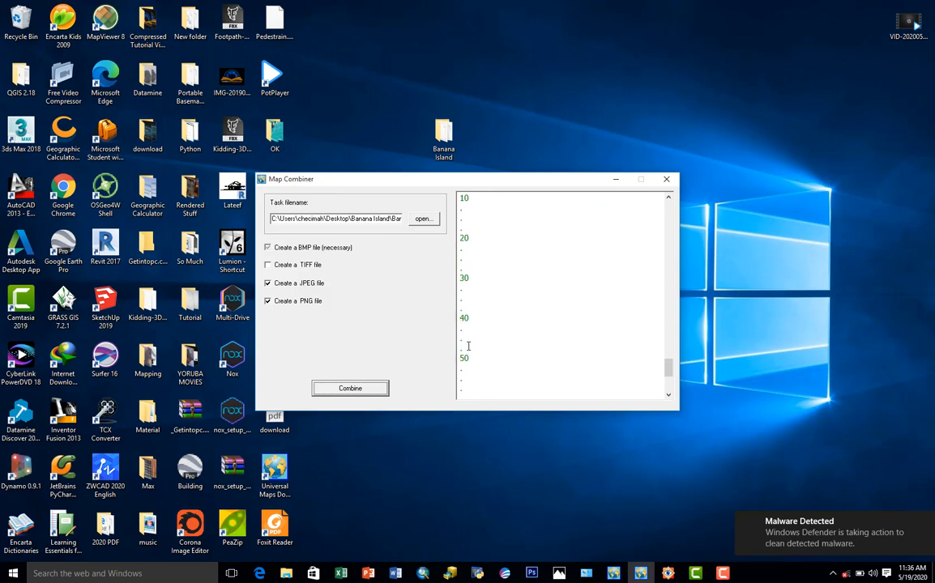
pyautogui.scroll(-2, 468, 356)
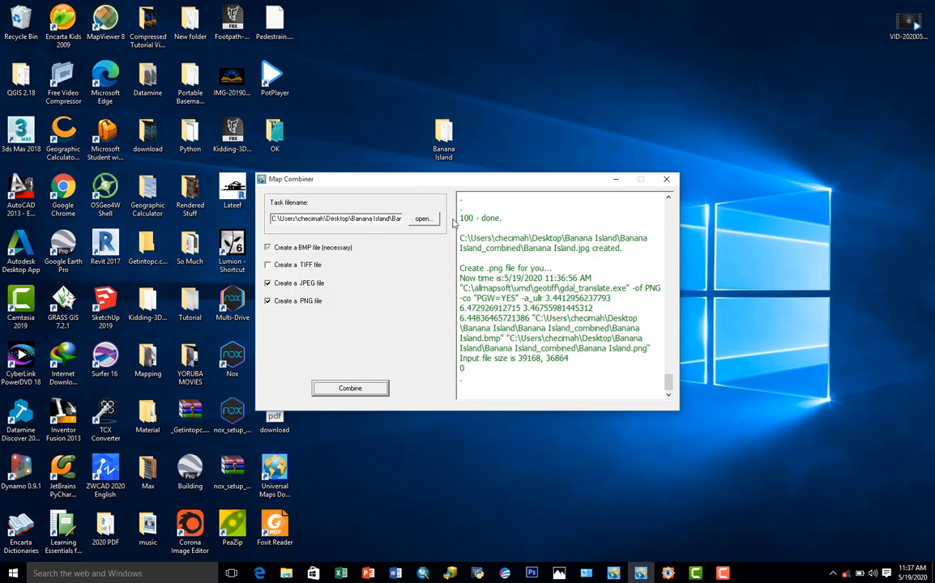
# Step: Open the Banana Island_combined folder inside the desktop's Banana Island folder and inspect the combined JPG file
pyautogui.doubleClick(448, 139)
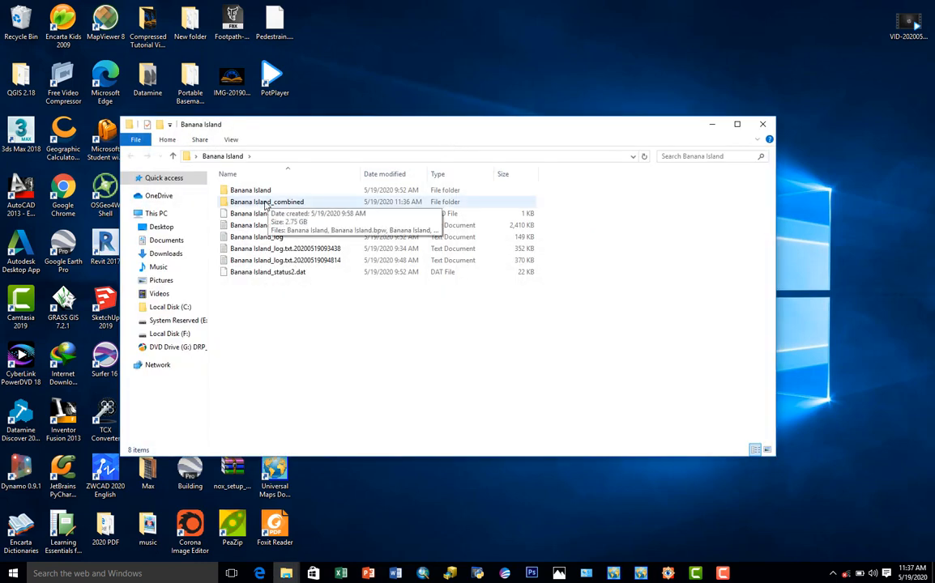
pyautogui.doubleClick(265, 202)
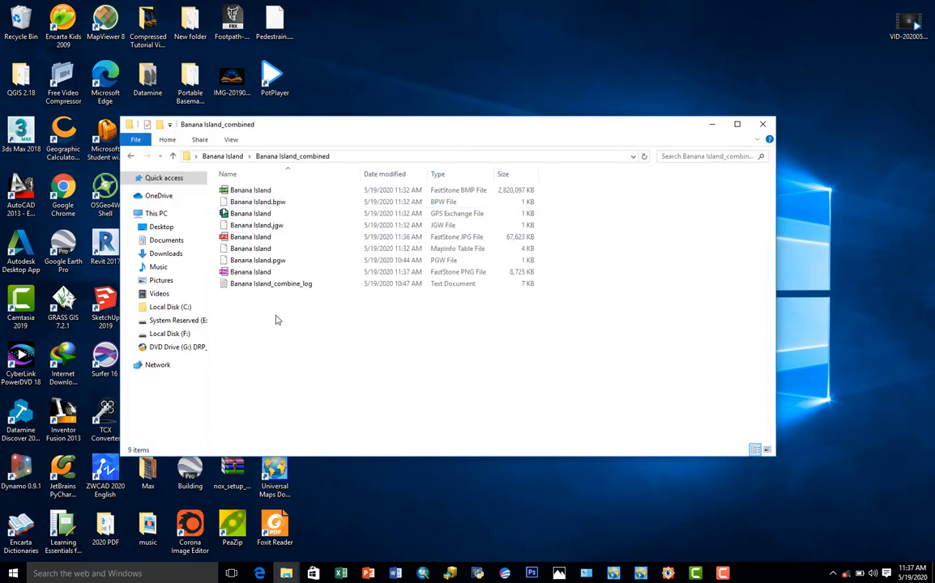
pyautogui.click(311, 243)
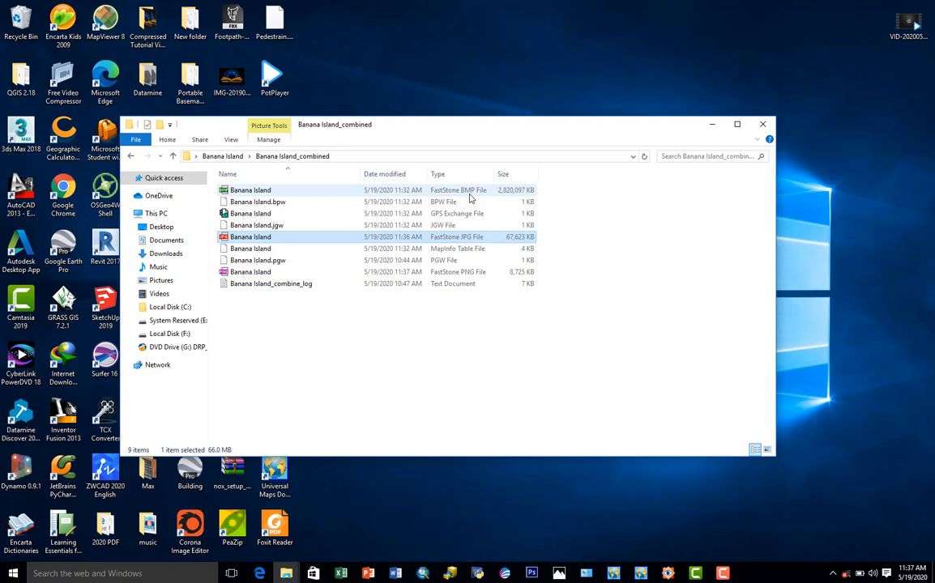
pyautogui.rightClick(455, 237)
pyautogui.click(464, 246)
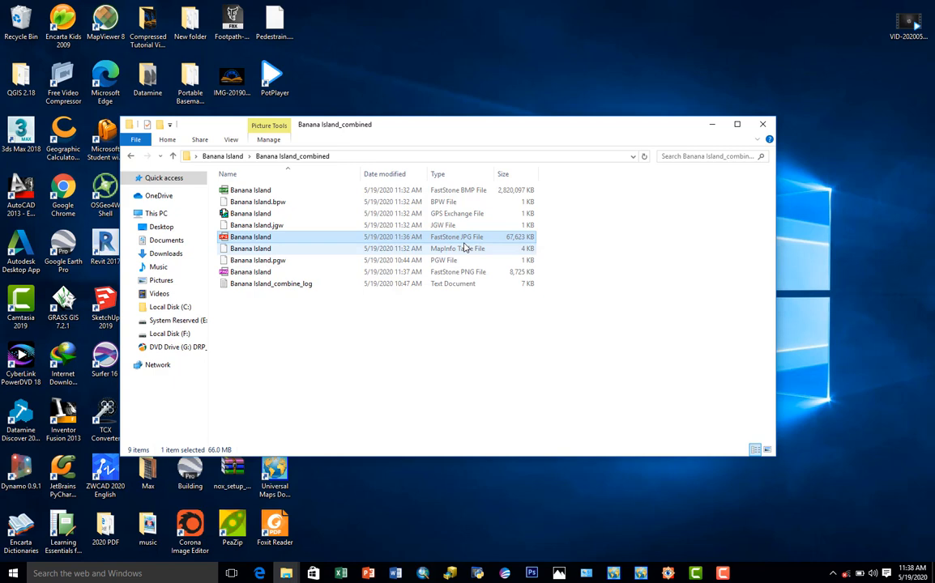
# Step: Return to the Map Combiner and review its log back to the start time of the combining run
pyautogui.click(639, 572)
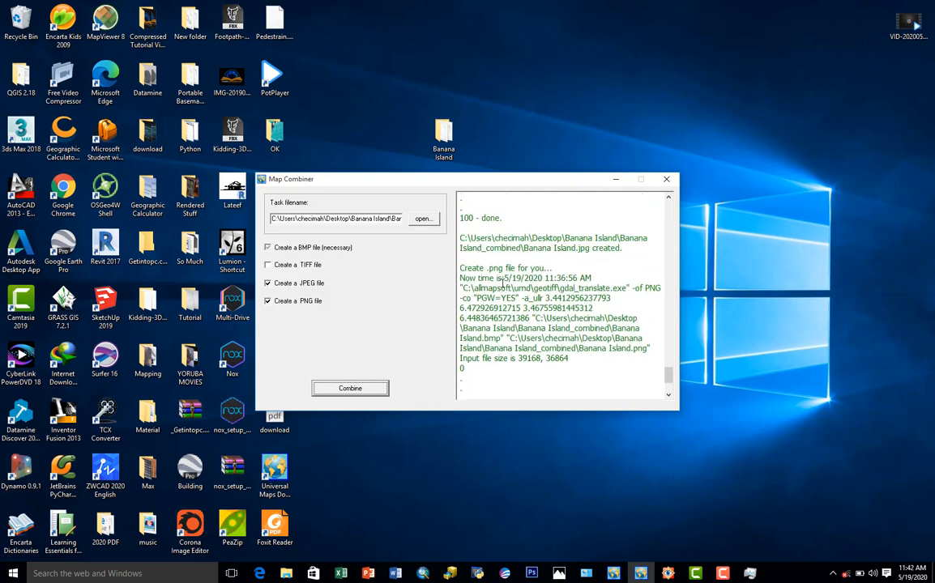
pyautogui.scroll(1, 495, 282)
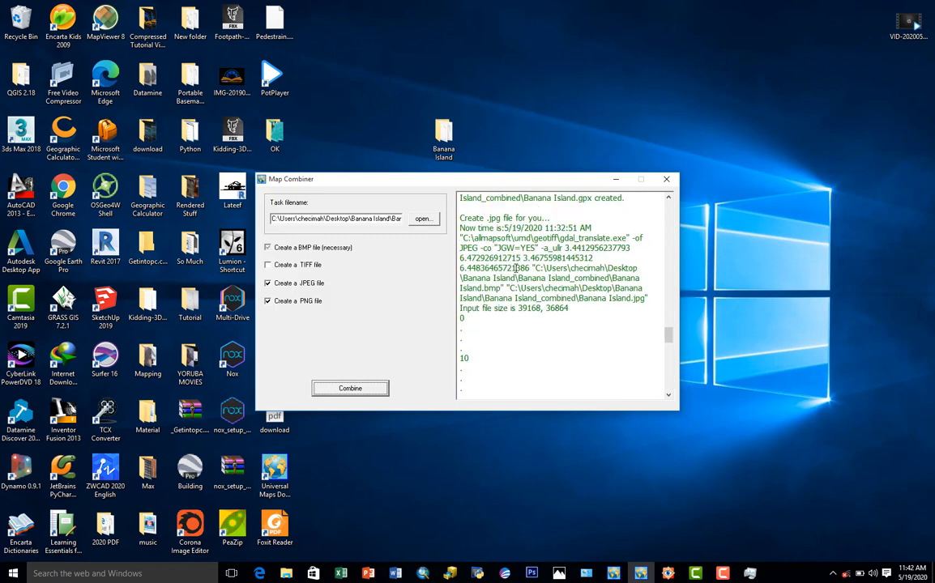
pyautogui.scroll(14, 649, 281)
pyautogui.moveTo(667, 279); pyautogui.dragTo(667, 204)
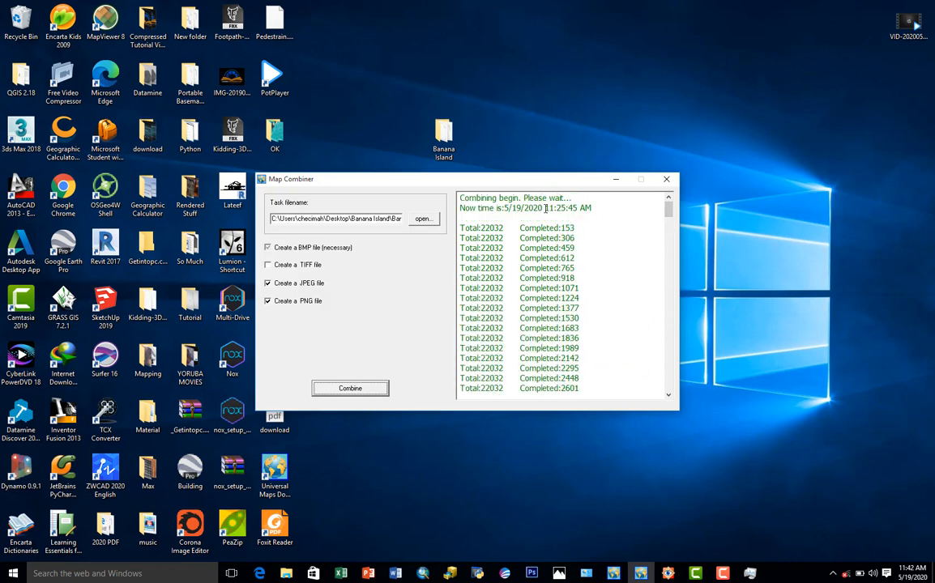
# Step: Review the tile-combining progress entries in the Map Combiner's log from the start time down
pyautogui.scroll(-13, 598, 259)
pyautogui.scroll(-18, 583, 316)
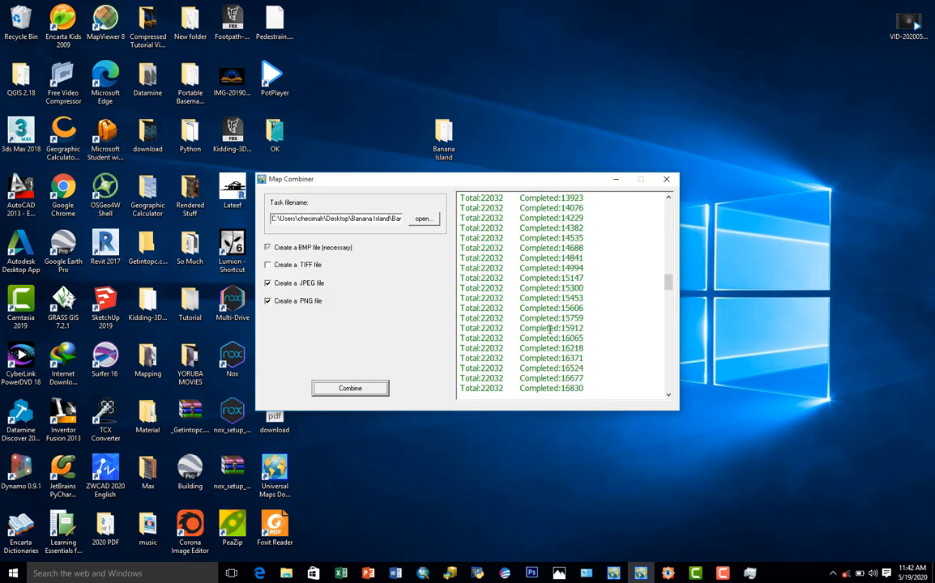
pyautogui.scroll(-15, 577, 321)
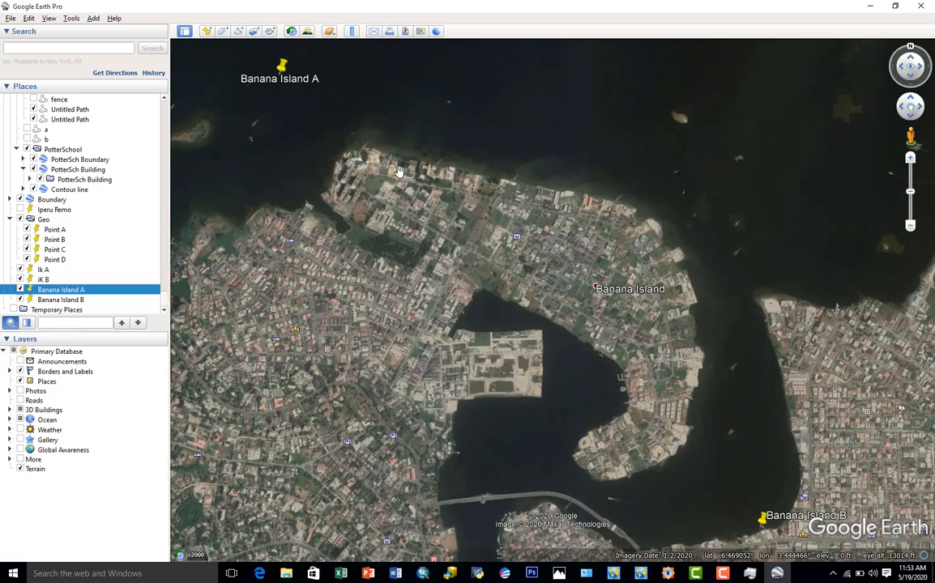
# Step: Switch to Banana Island.jpg in Photos and examine the central reclaimed plot, surrounding streets and eastern shoreline up close
pyautogui.click(559, 573)
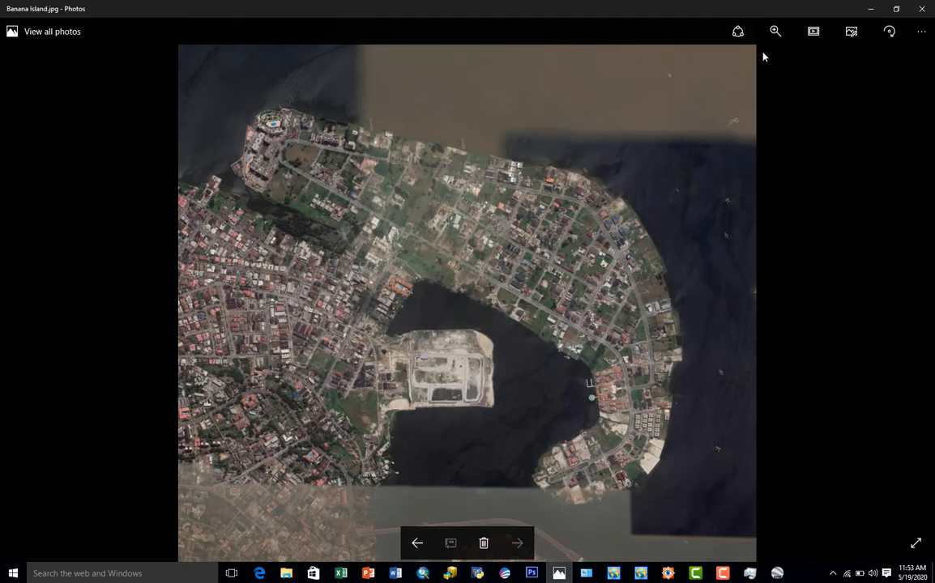
pyautogui.click(774, 31)
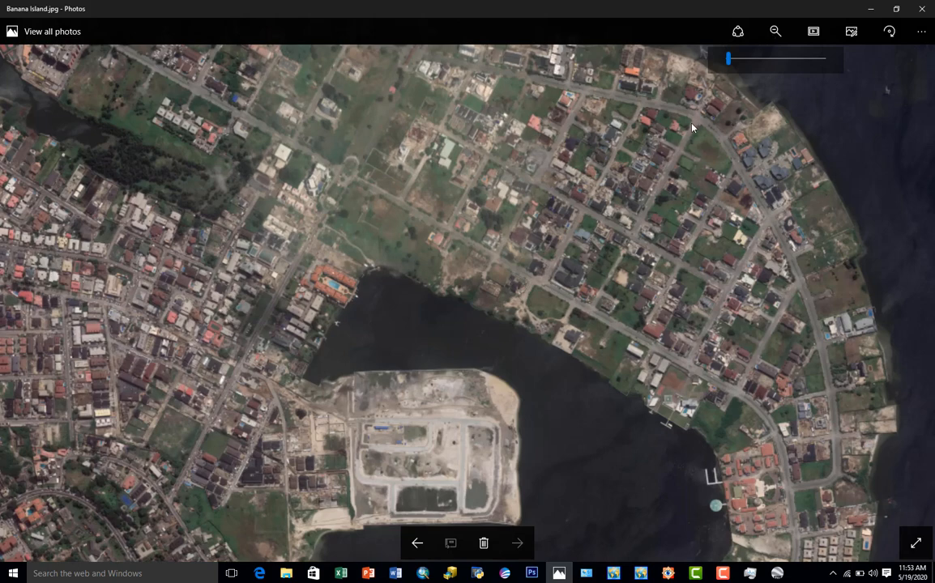
pyautogui.moveTo(729, 59)
pyautogui.mouseDown()
pyautogui.moveTo(754, 59)
pyautogui.moveTo(730, 59)
pyautogui.mouseUp()
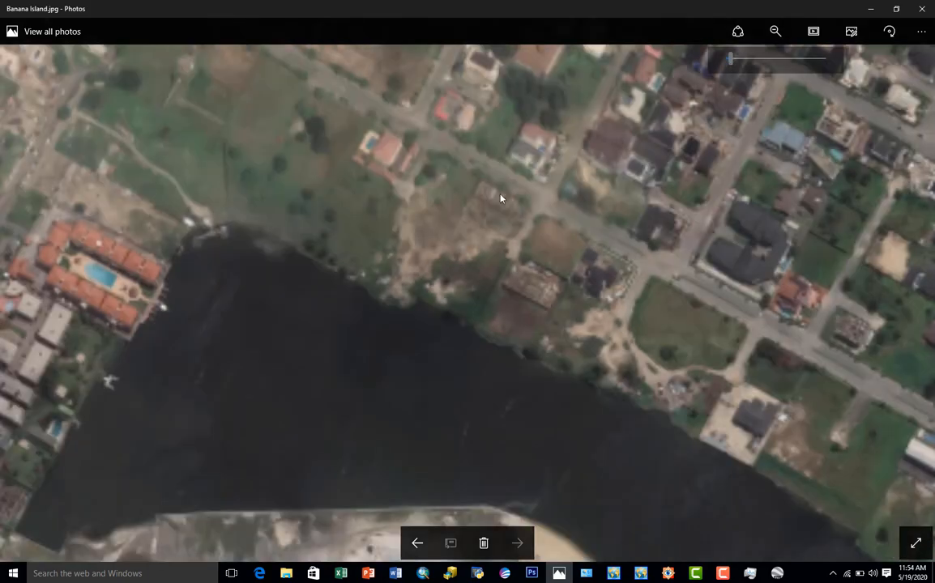
pyautogui.scroll(-5, 516, 198)
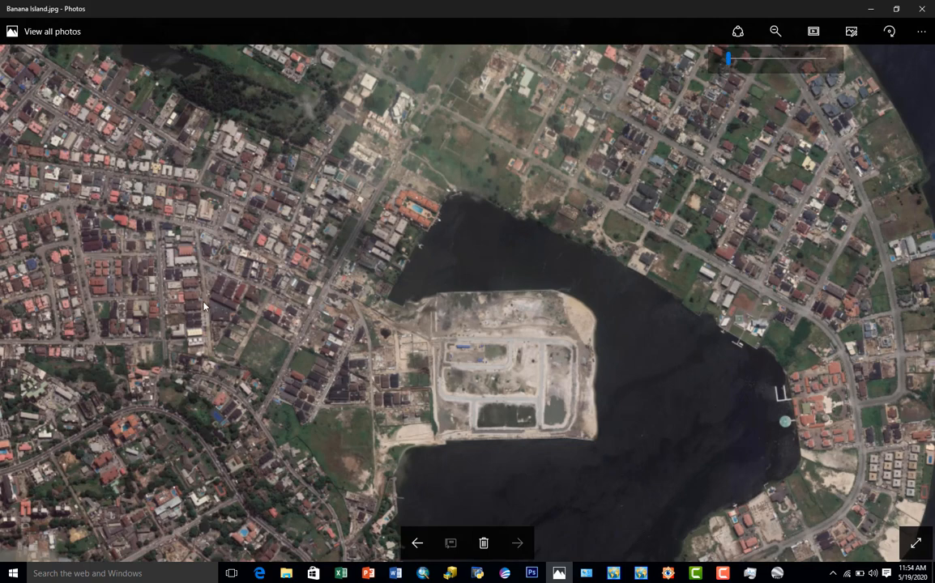
pyautogui.moveTo(258, 202); pyautogui.dragTo(270, 462)
pyautogui.moveTo(350, 365); pyautogui.dragTo(274, 302)
pyautogui.moveTo(535, 389)
pyautogui.mouseDown()
pyautogui.moveTo(474, 327)
pyautogui.moveTo(447, 257)
pyautogui.mouseUp()
pyautogui.moveTo(609, 385); pyautogui.dragTo(611, 253)
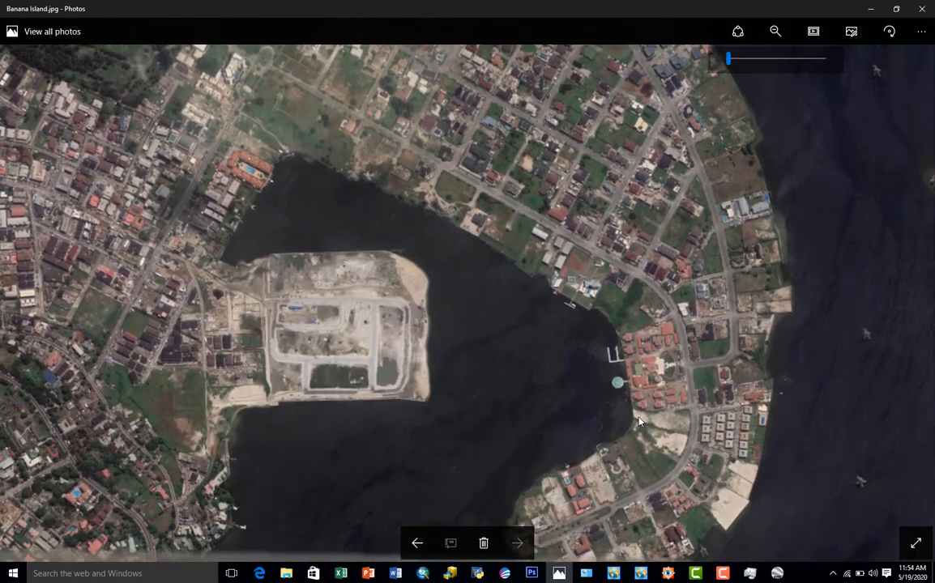
pyautogui.moveTo(617, 412)
pyautogui.mouseDown()
pyautogui.moveTo(617, 273)
pyautogui.moveTo(634, 445)
pyautogui.mouseUp()
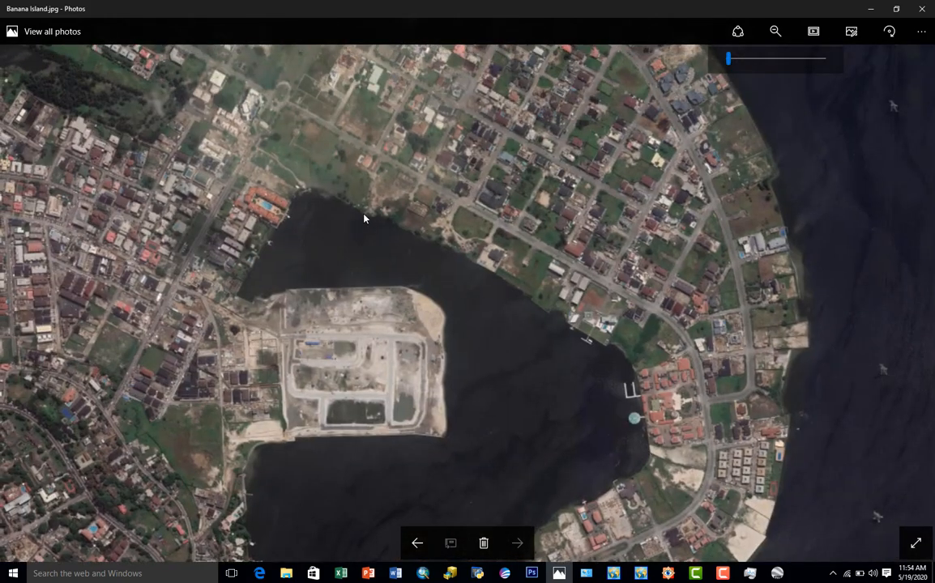
# Step: Examine the northern part of Banana Island in the combined JPG, and return to the full image view
pyautogui.moveTo(363, 217); pyautogui.dragTo(481, 509)
pyautogui.moveTo(297, 310); pyautogui.dragTo(400, 397)
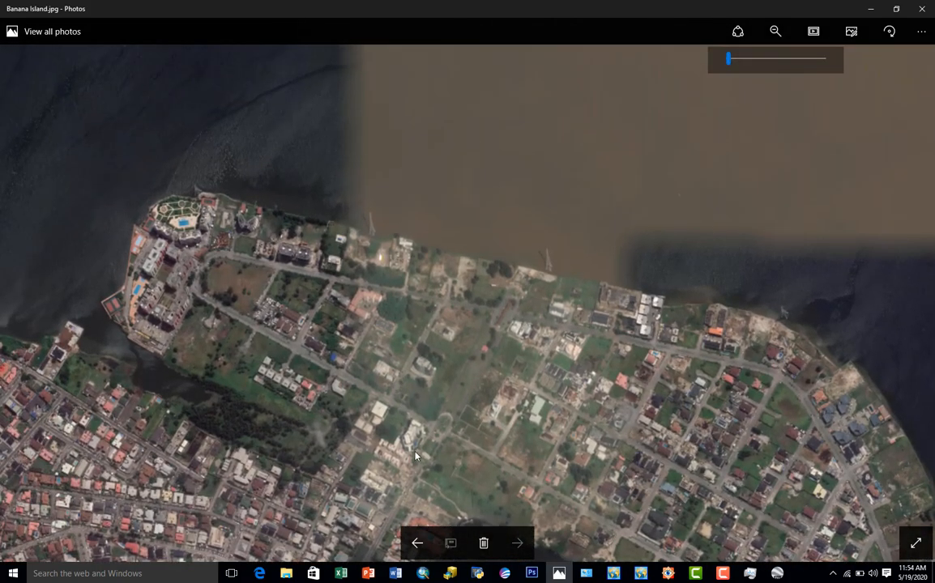
pyautogui.moveTo(415, 456); pyautogui.dragTo(381, 297)
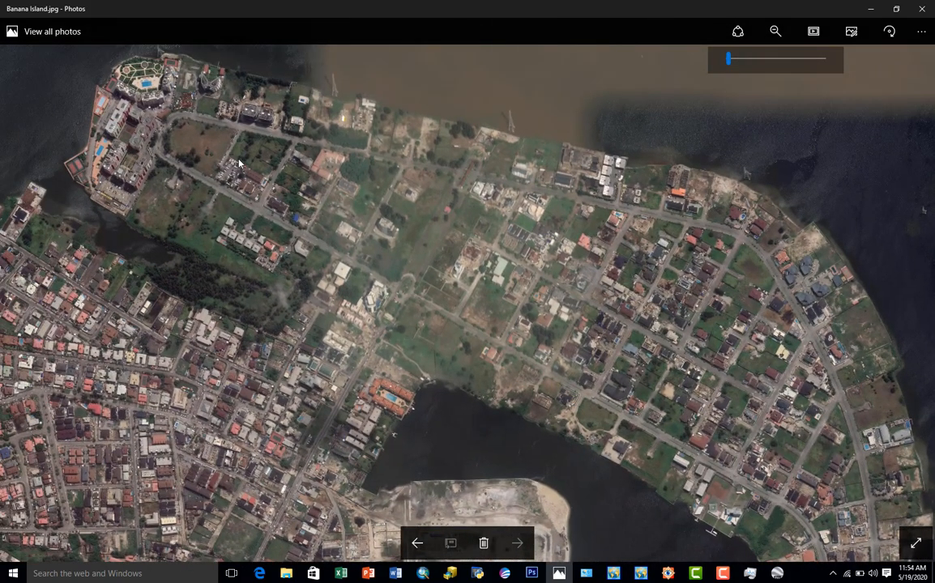
pyautogui.moveTo(238, 159); pyautogui.dragTo(316, 196)
pyautogui.scroll(-2, 292, 179)
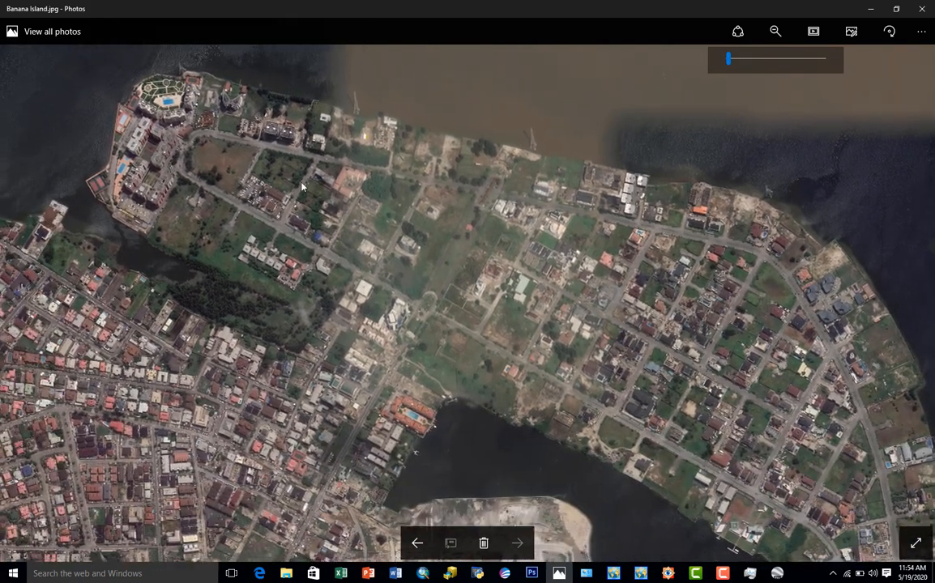
pyautogui.scroll(-1, 279, 204)
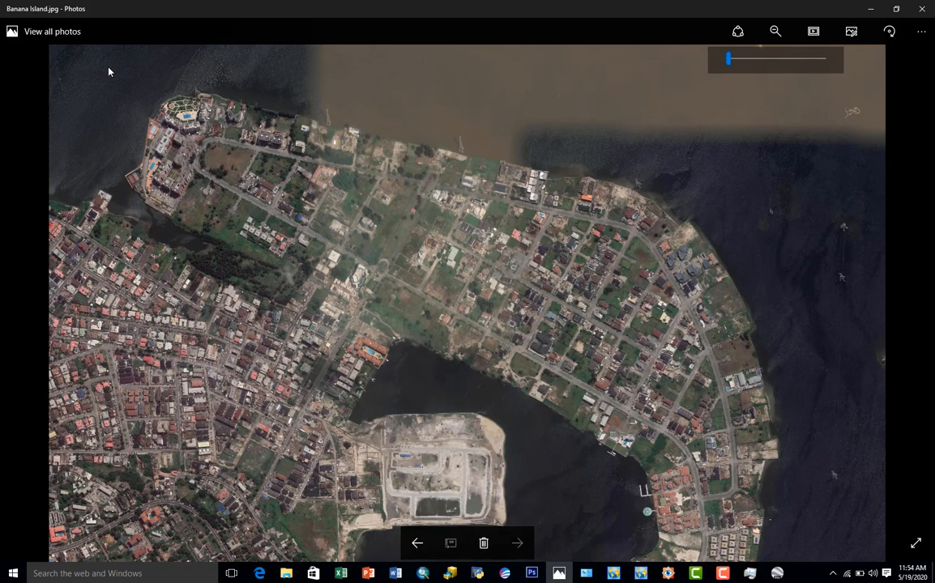
pyautogui.scroll(-1, 108, 72)
pyautogui.scroll(-1, 571, 305)
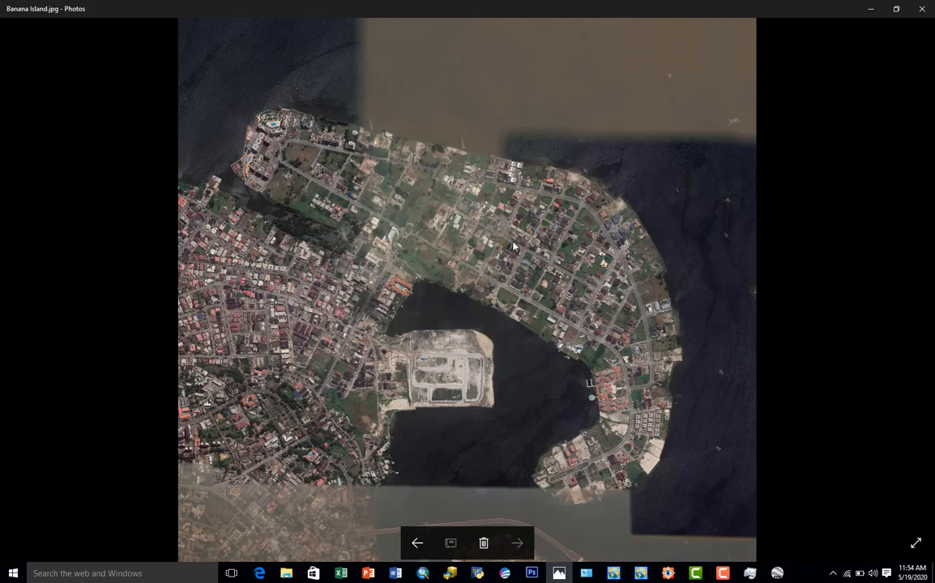
# Step: Return to the Banana Island_combined folder and check the combined JPG file's size in its properties
pyautogui.hotkey('alt', 'Tab')
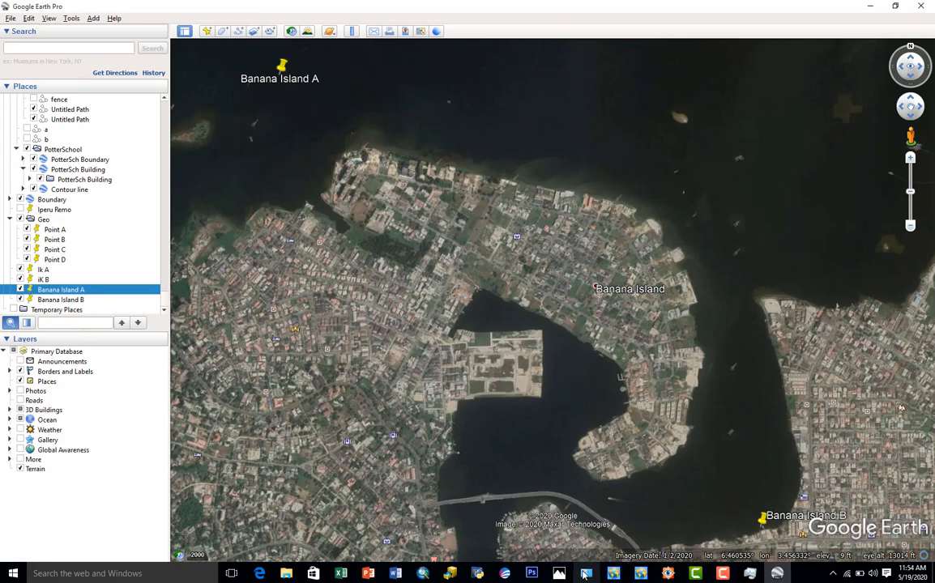
pyautogui.moveTo(292, 572)
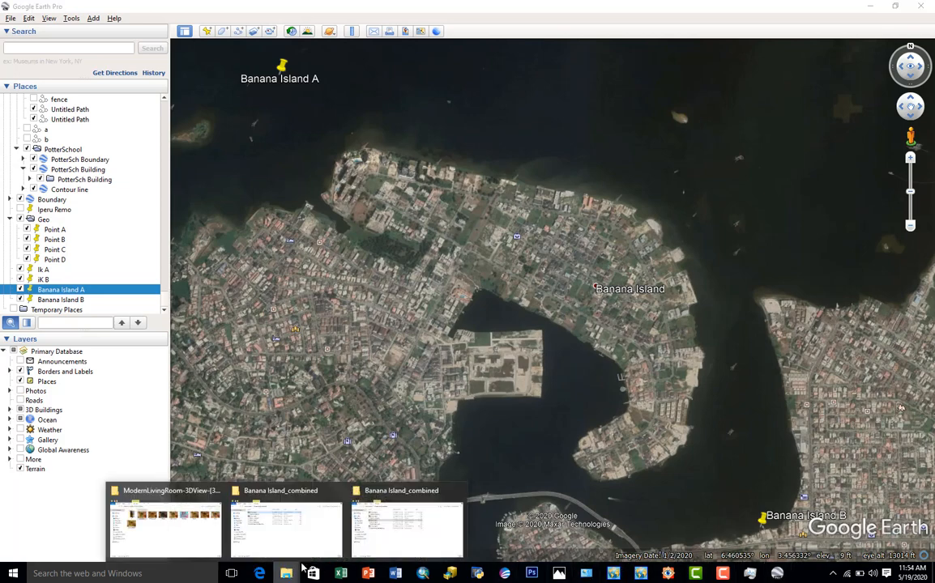
pyautogui.click(335, 484)
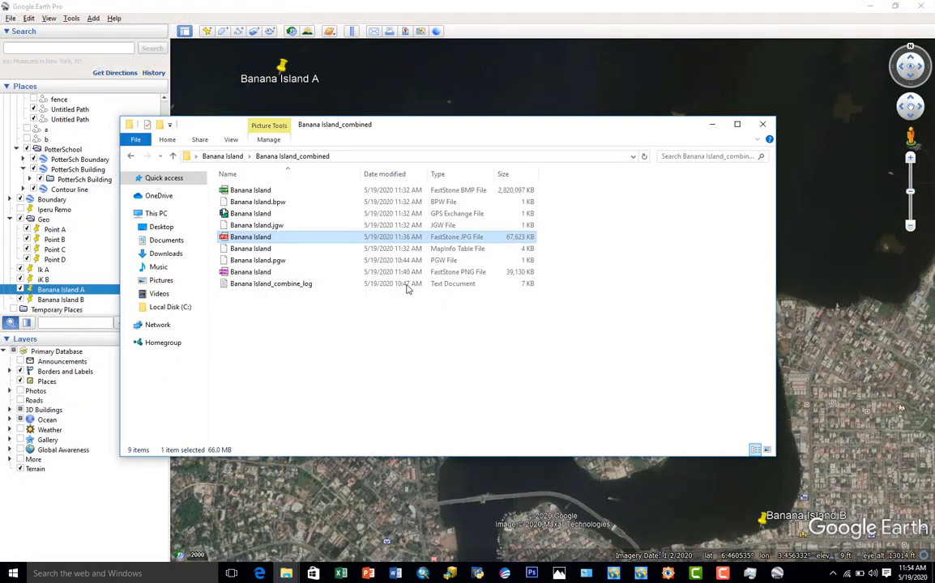
pyautogui.rightClick(497, 240)
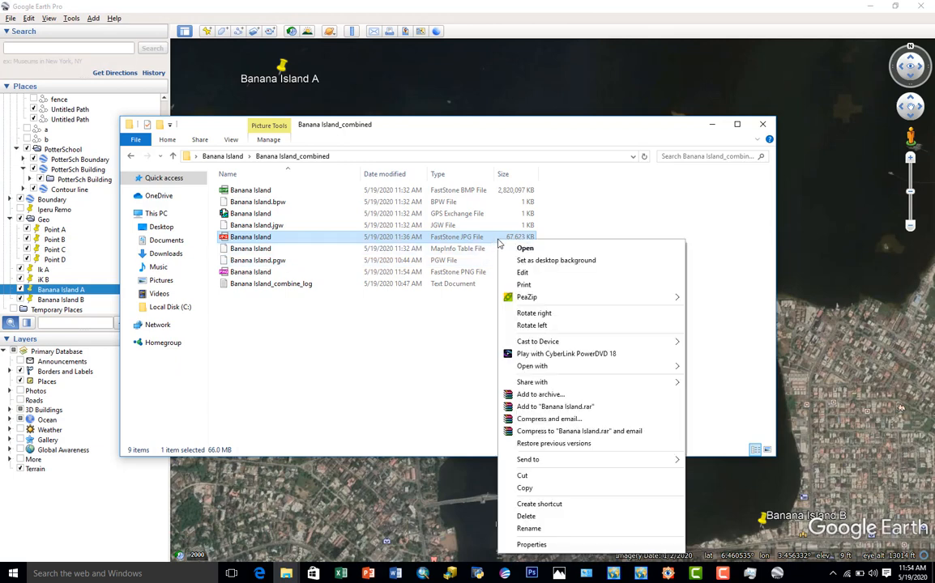
pyautogui.click(540, 549)
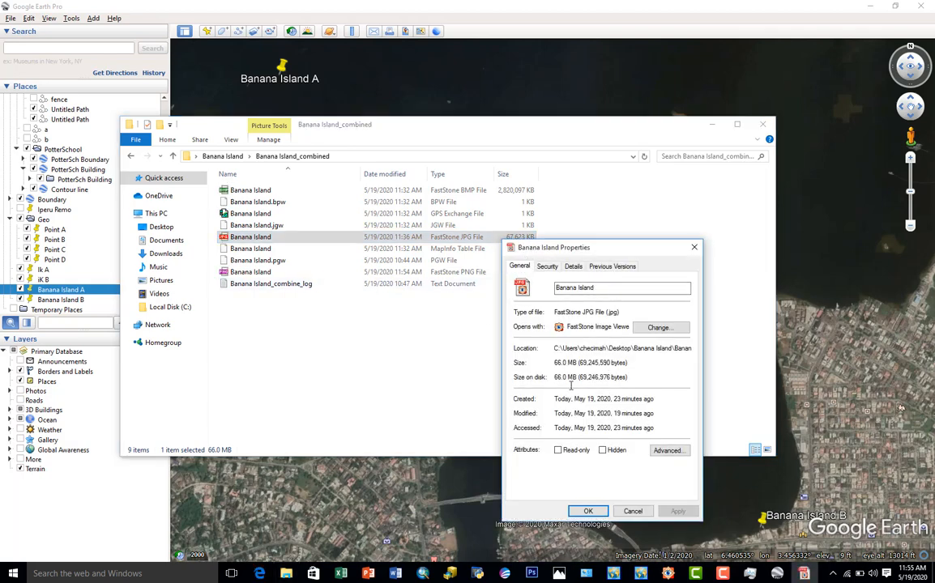
pyautogui.click(633, 511)
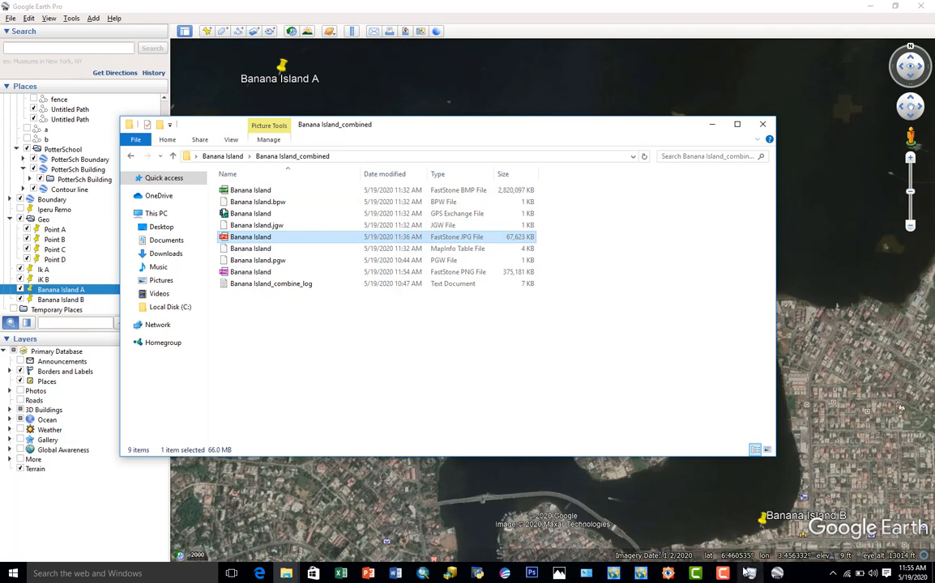
# Step: Check the PNG creation progress in the Map Combiner's log, and minimize the folder and Map Combiner windows
pyautogui.click(641, 576)
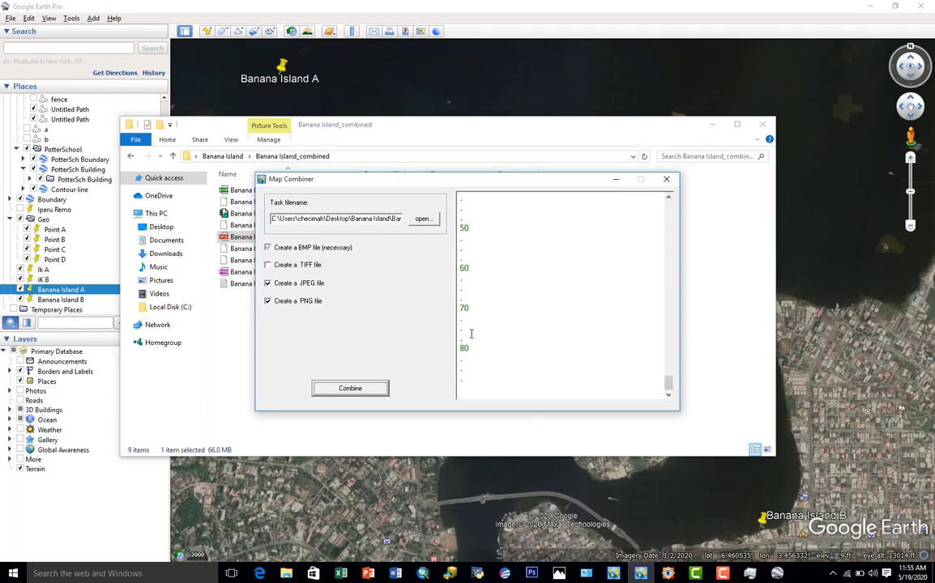
pyautogui.click(369, 126)
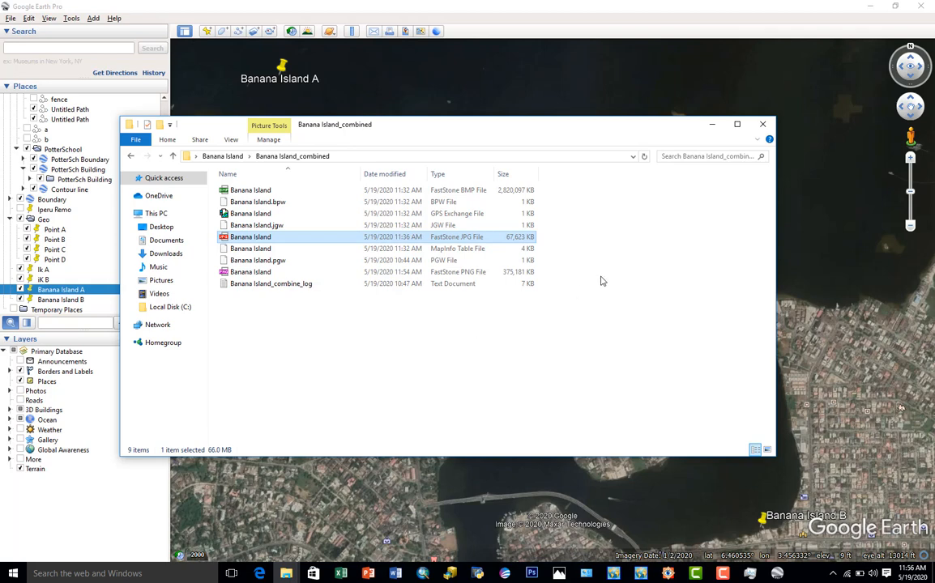
pyautogui.click(710, 124)
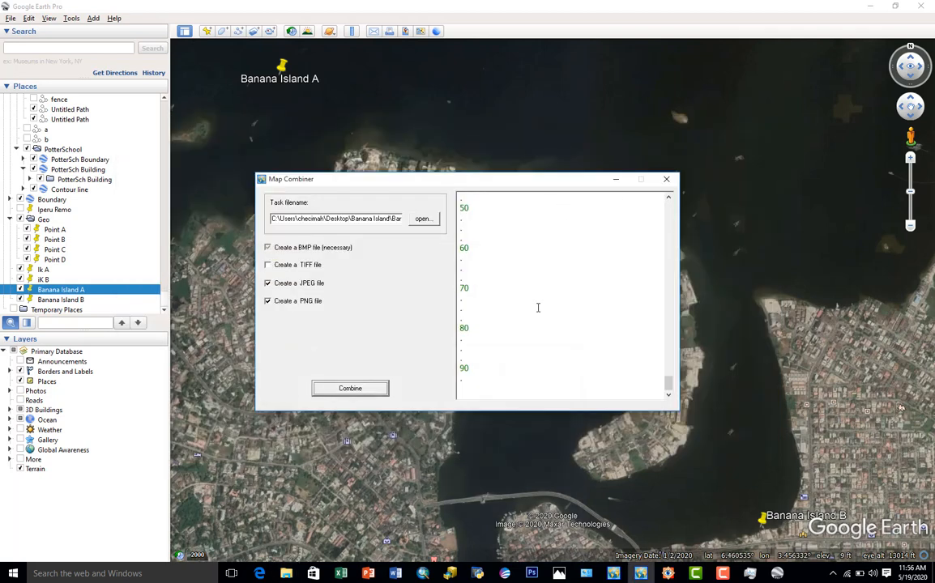
pyautogui.click(615, 179)
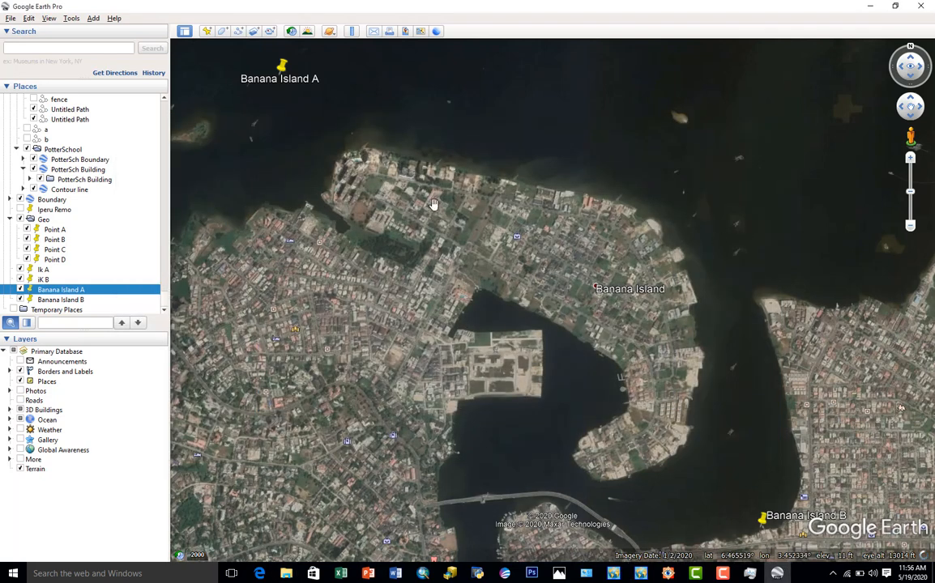
# Step: Examine the southern tip of Banana Island up close in Google Earth Pro for comparison with the combined image
pyautogui.scroll(3, 505, 255)
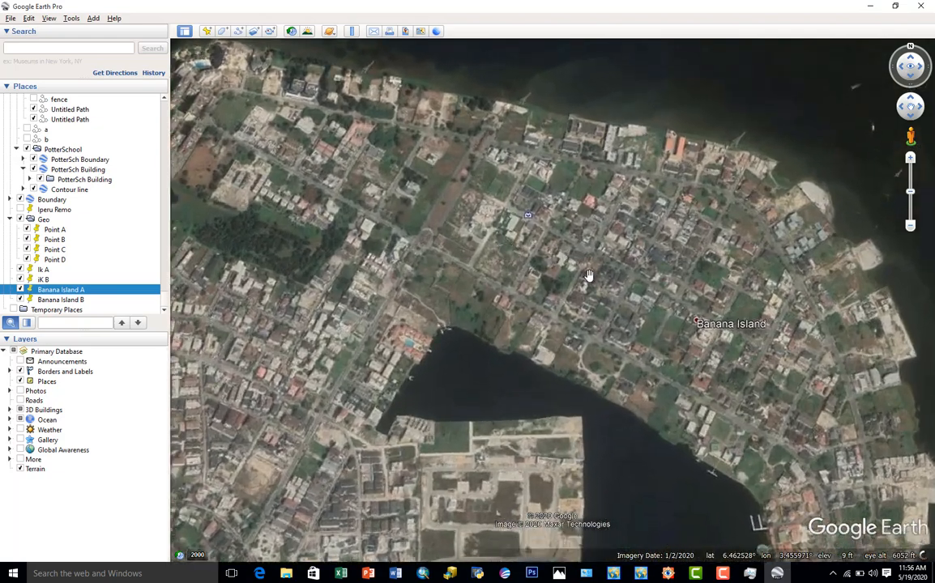
pyautogui.scroll(3, 719, 429)
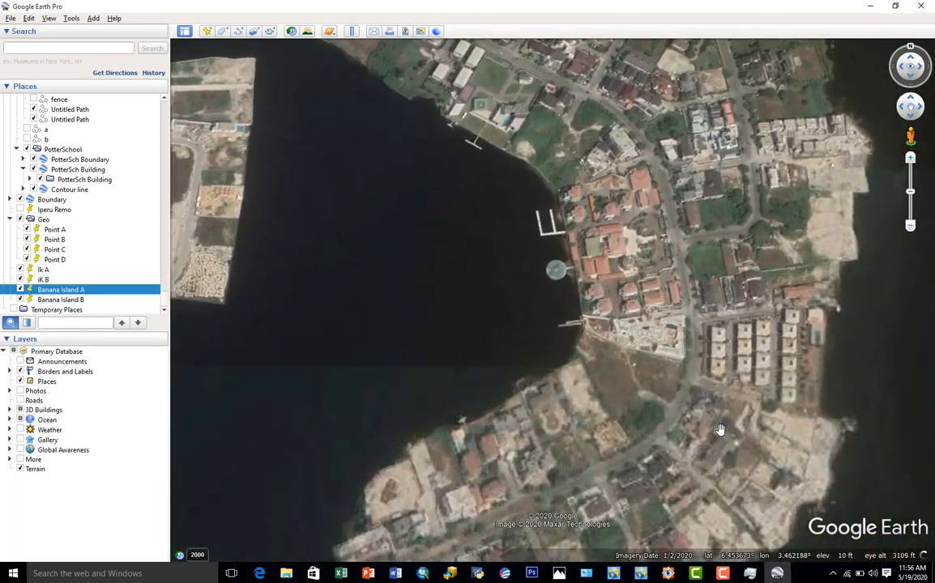
pyautogui.moveTo(720, 429); pyautogui.dragTo(710, 351)
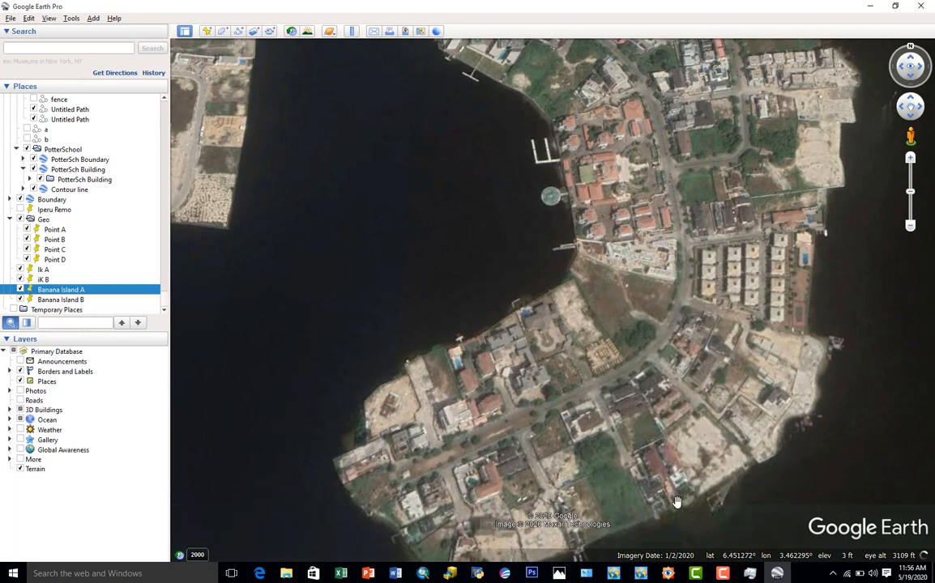
pyautogui.moveTo(677, 502); pyautogui.dragTo(654, 437)
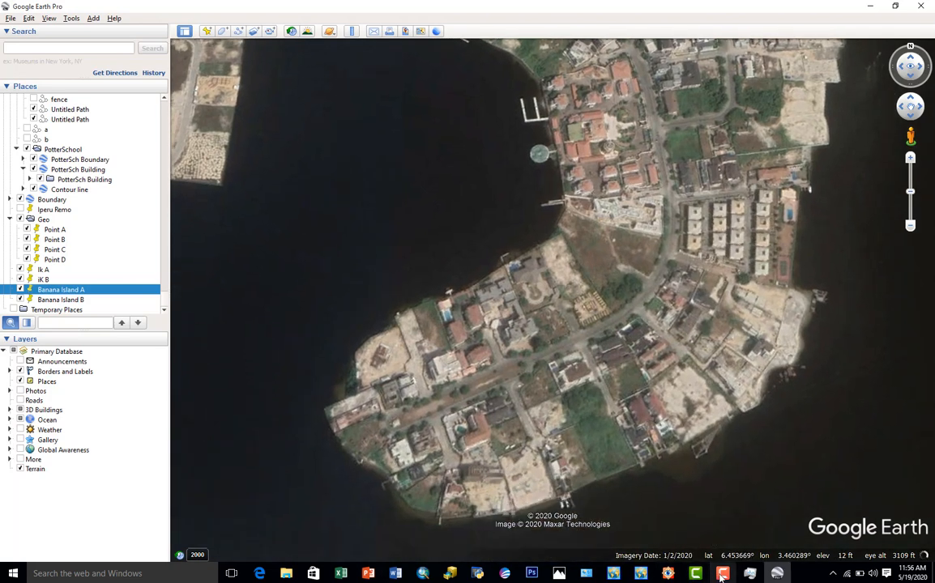
# Step: Switch to Banana Island.jpg in Photos and examine the same southern tip of the island at high magnification
pyautogui.moveTo(722, 576)
pyautogui.click(559, 573)
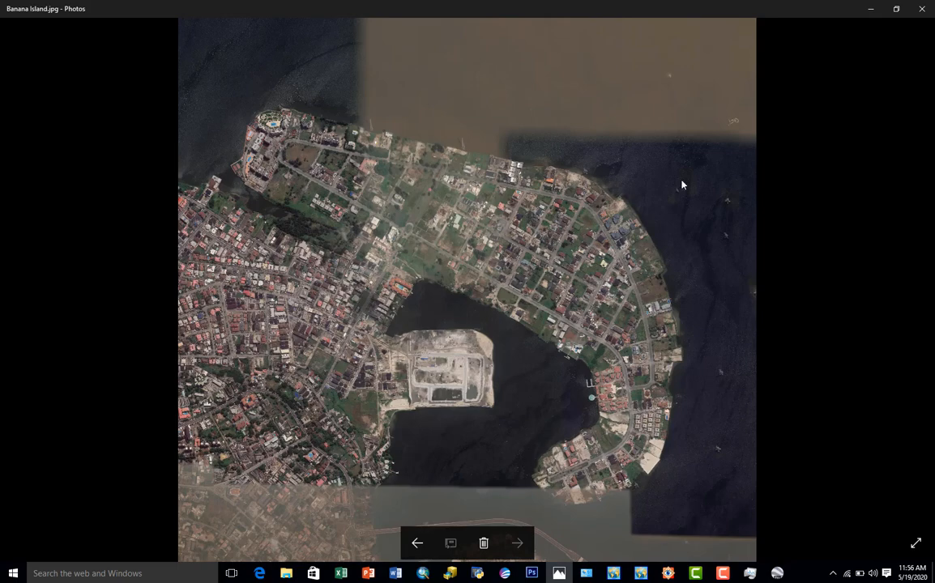
pyautogui.click(775, 31)
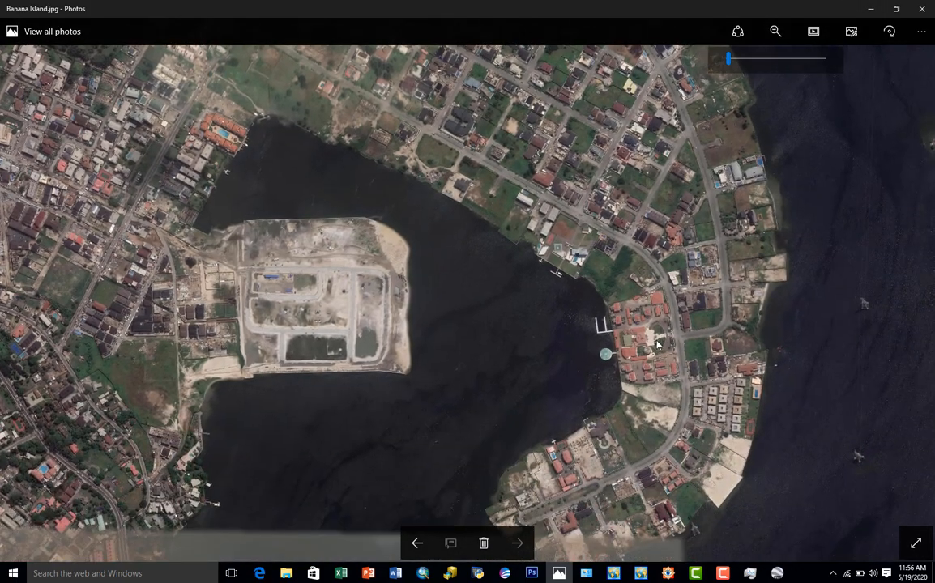
pyautogui.moveTo(658, 344); pyautogui.dragTo(676, 212)
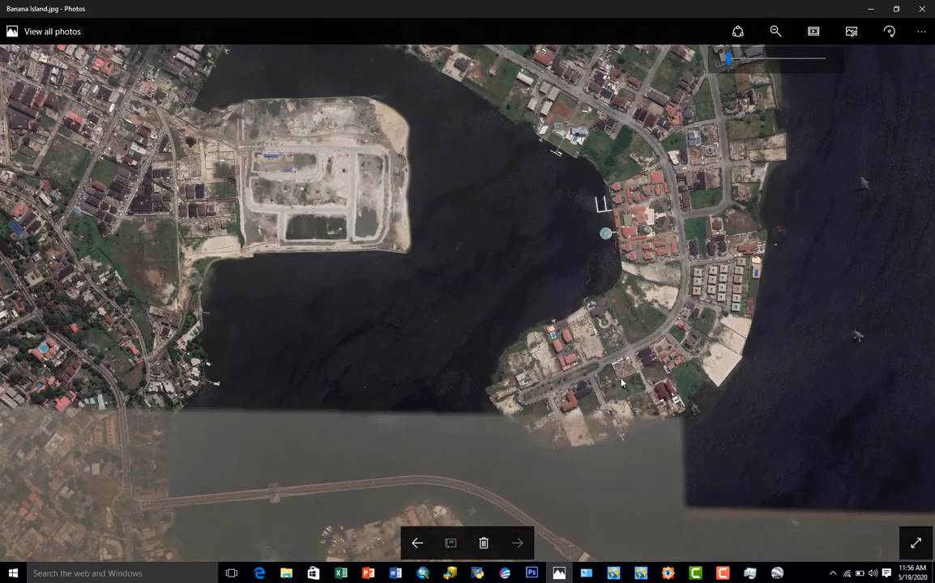
pyautogui.moveTo(729, 59); pyautogui.dragTo(733, 60)
pyautogui.moveTo(762, 332); pyautogui.dragTo(555, 122)
pyautogui.moveTo(697, 251); pyautogui.dragTo(565, 144)
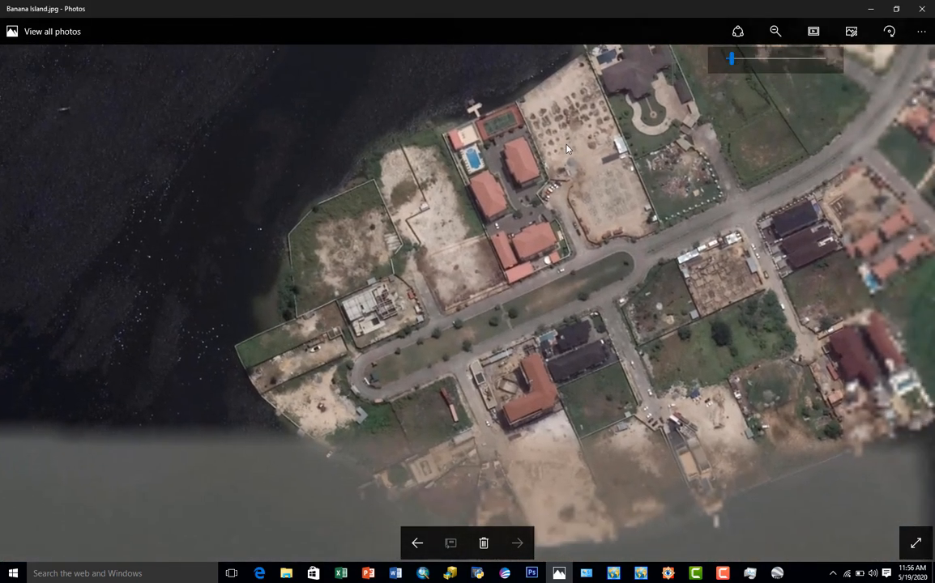
# Step: Examine the combined image northward from the southern tip along the island's eastern housing blocks
pyautogui.moveTo(678, 310); pyautogui.dragTo(504, 366)
pyautogui.moveTo(640, 210); pyautogui.dragTo(632, 358)
pyautogui.moveTo(620, 188); pyautogui.dragTo(609, 340)
pyautogui.moveTo(580, 214); pyautogui.dragTo(573, 349)
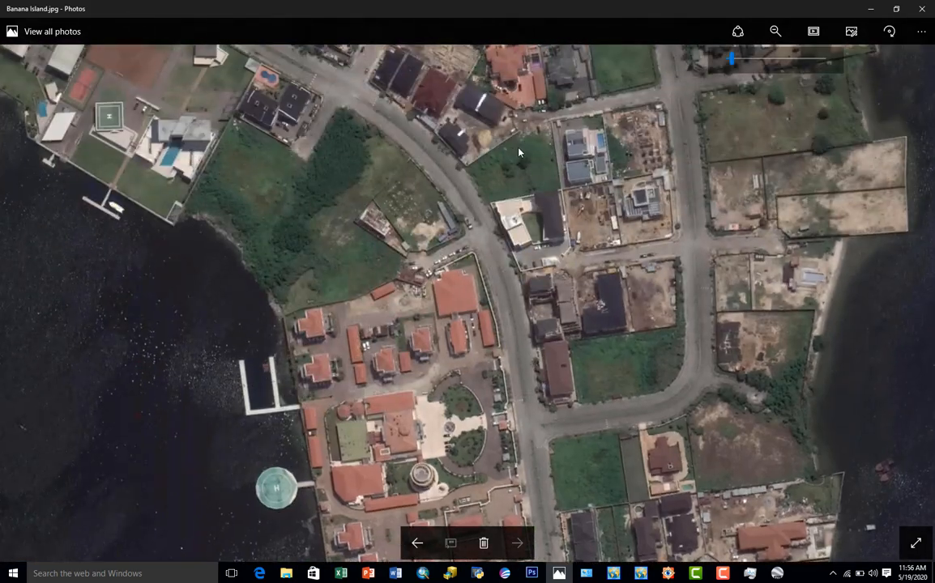
pyautogui.moveTo(527, 142); pyautogui.dragTo(533, 277)
# Step: Inspect individual buildings and roads at higher magnification, and zoom back out over the island's northeastern shore
pyautogui.click(746, 59)
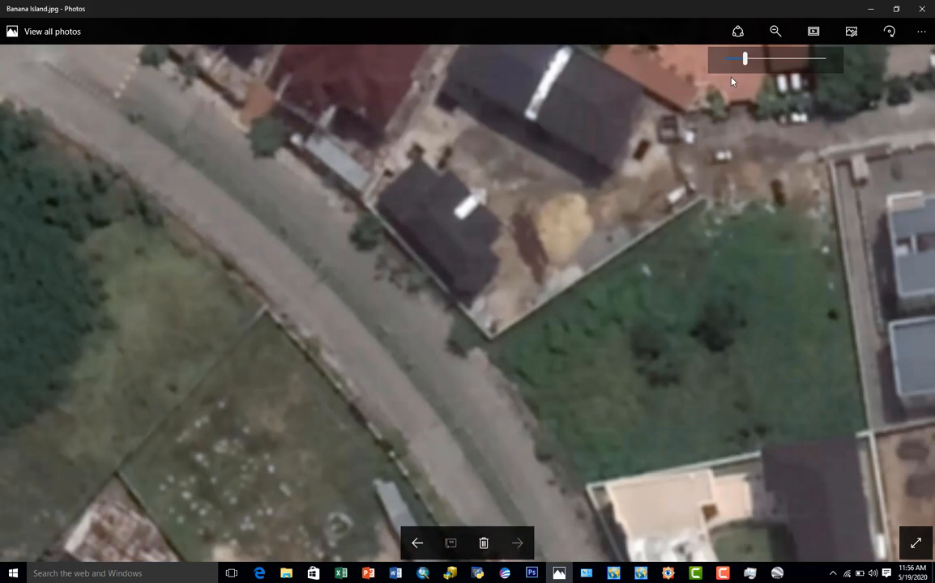
pyautogui.moveTo(689, 510); pyautogui.dragTo(471, 139)
pyautogui.moveTo(642, 325); pyautogui.dragTo(607, 171)
pyautogui.moveTo(499, 299); pyautogui.dragTo(488, 68)
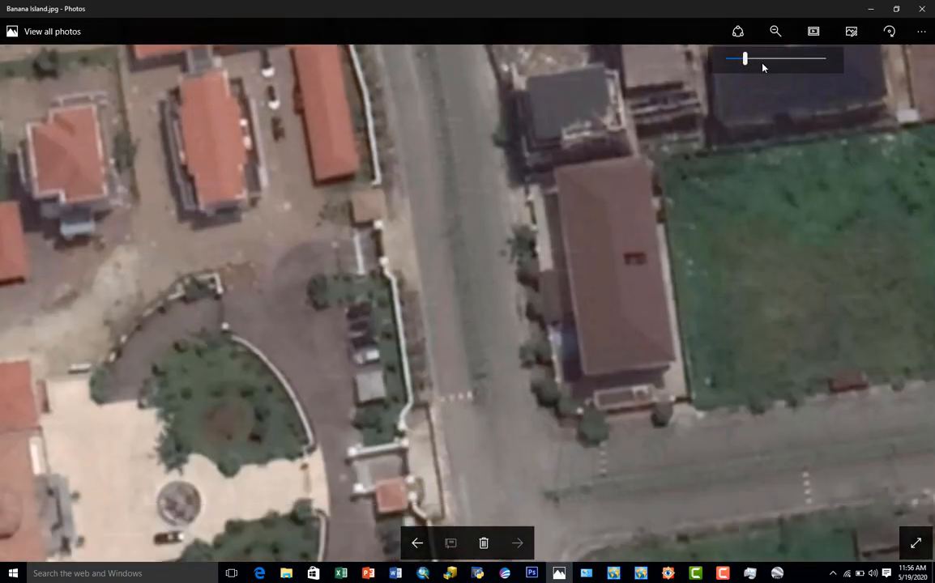
pyautogui.moveTo(465, 429); pyautogui.dragTo(449, 213)
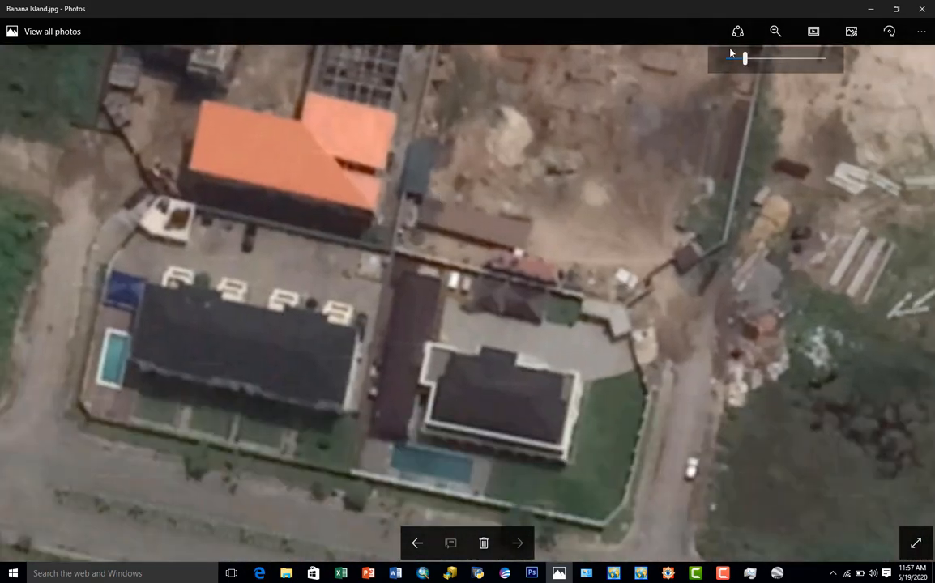
pyautogui.click(730, 58)
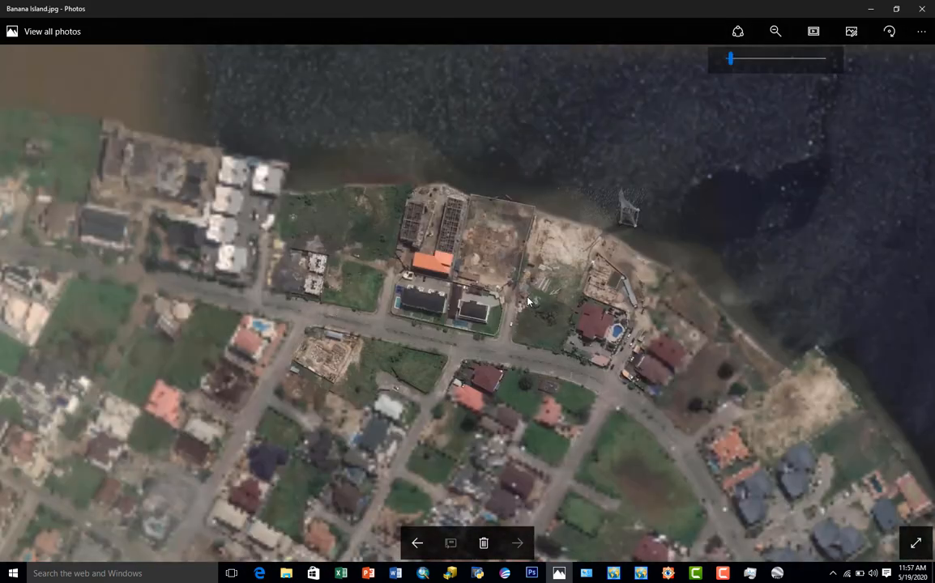
pyautogui.scroll(-2, 436, 285)
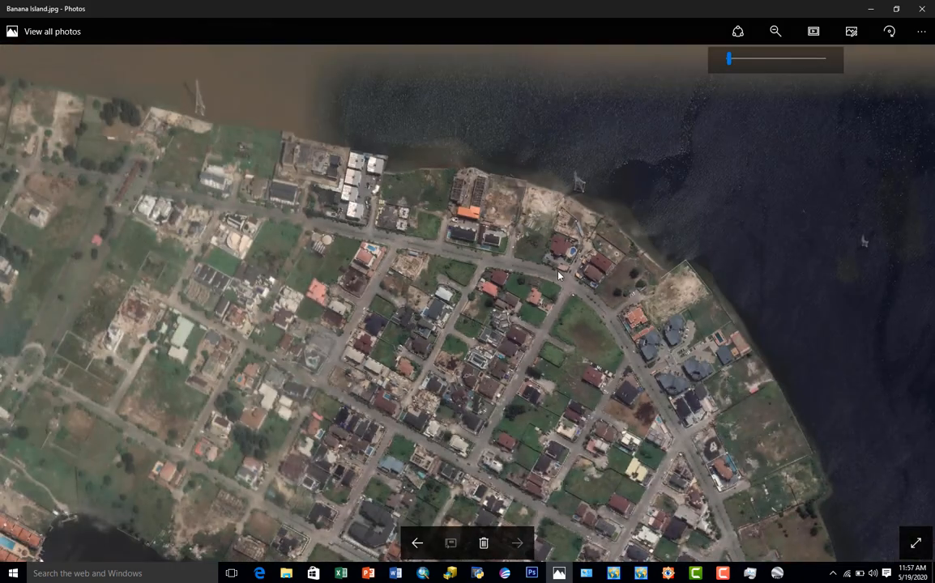